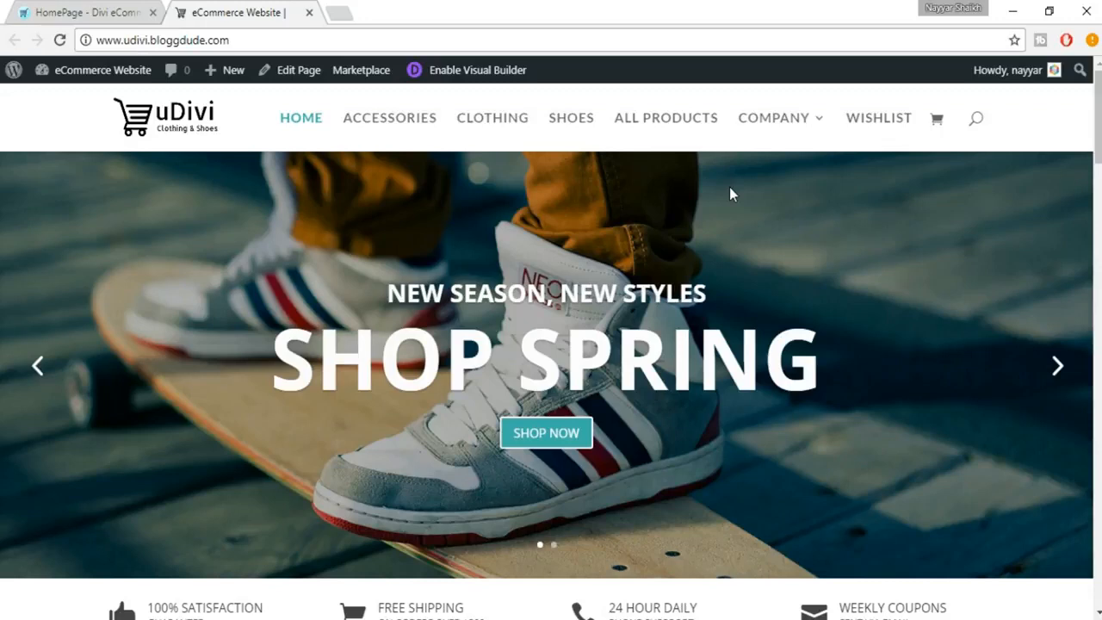
- Open the site's WordPress dashboard in a new browser tab and switch to it
mouse_move(120, 82)
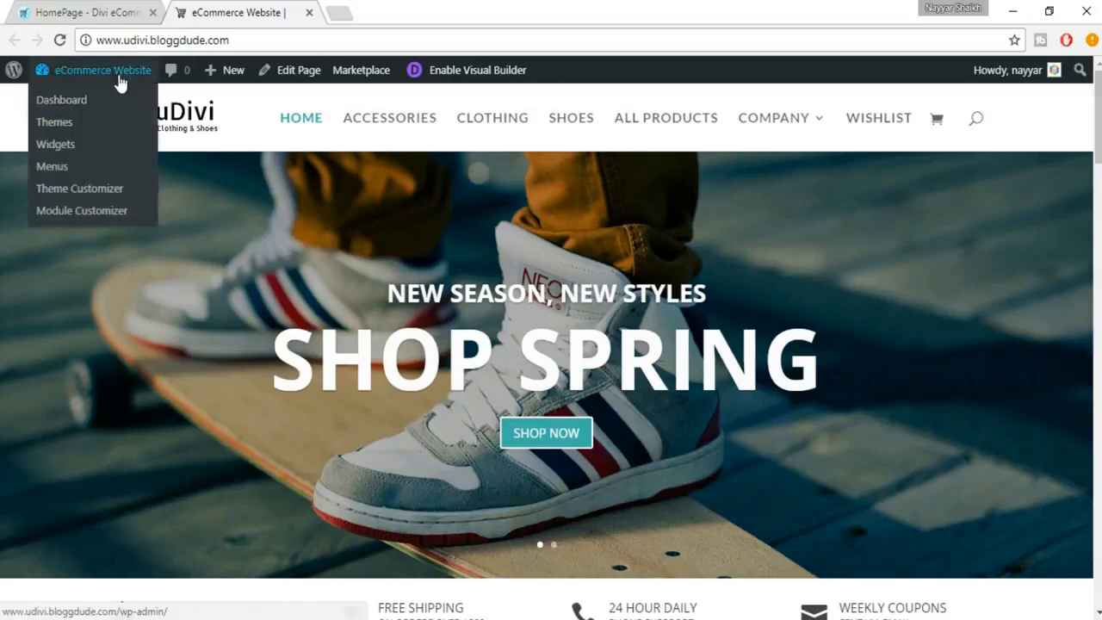
right_click(82, 102)
left_click(155, 109)
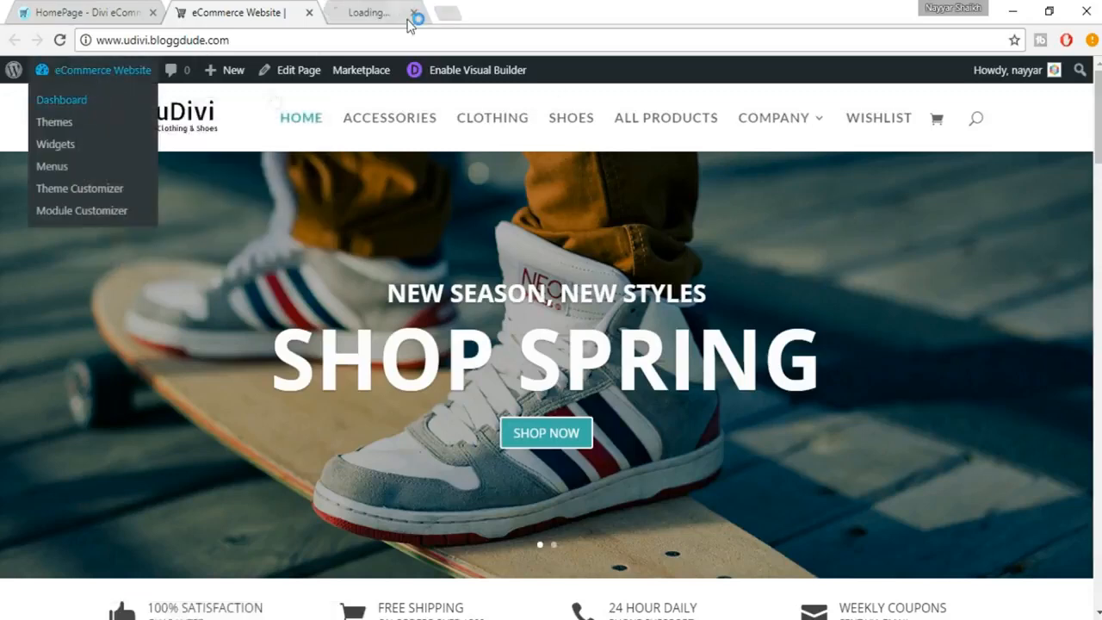
left_click(415, 13)
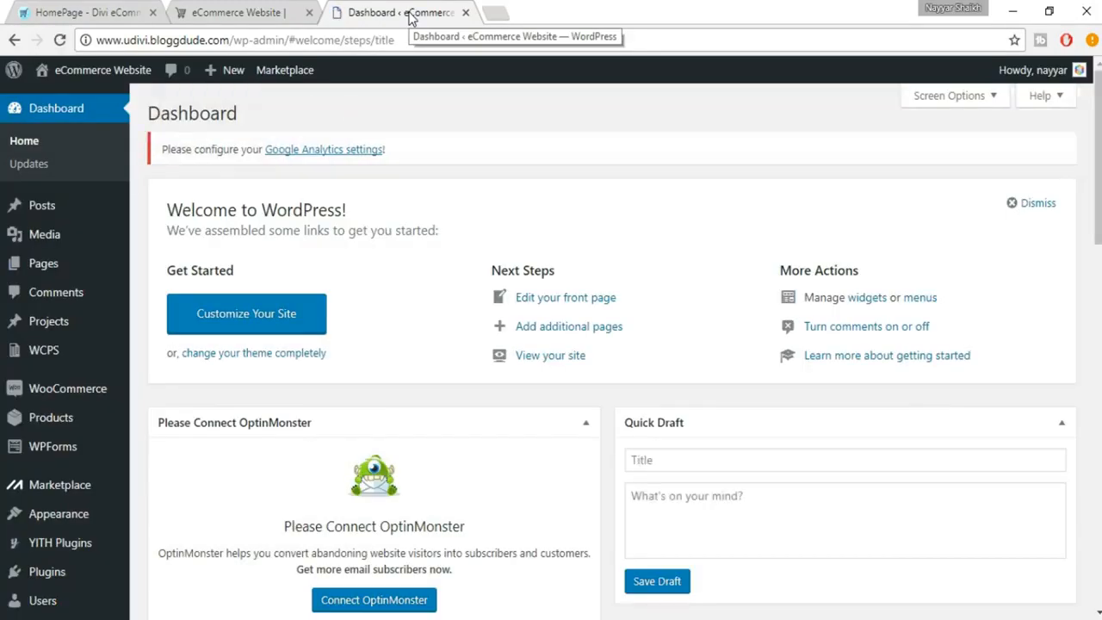
- Go to the page for adding new plugins and search for "yoast"
scroll(155, 352, "down", 3)
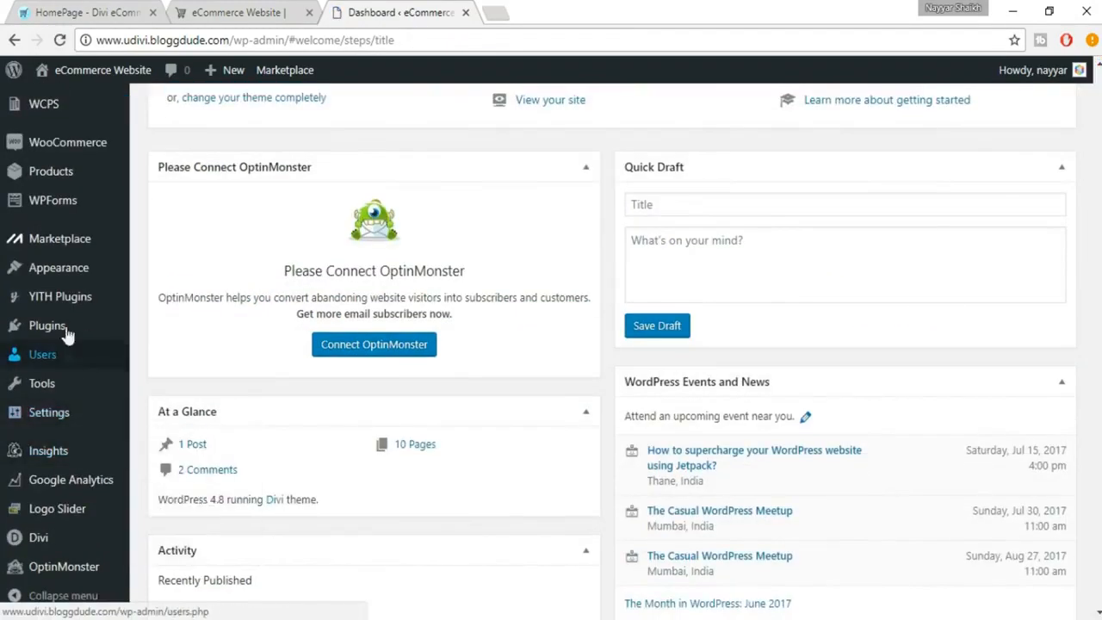
mouse_move(74, 327)
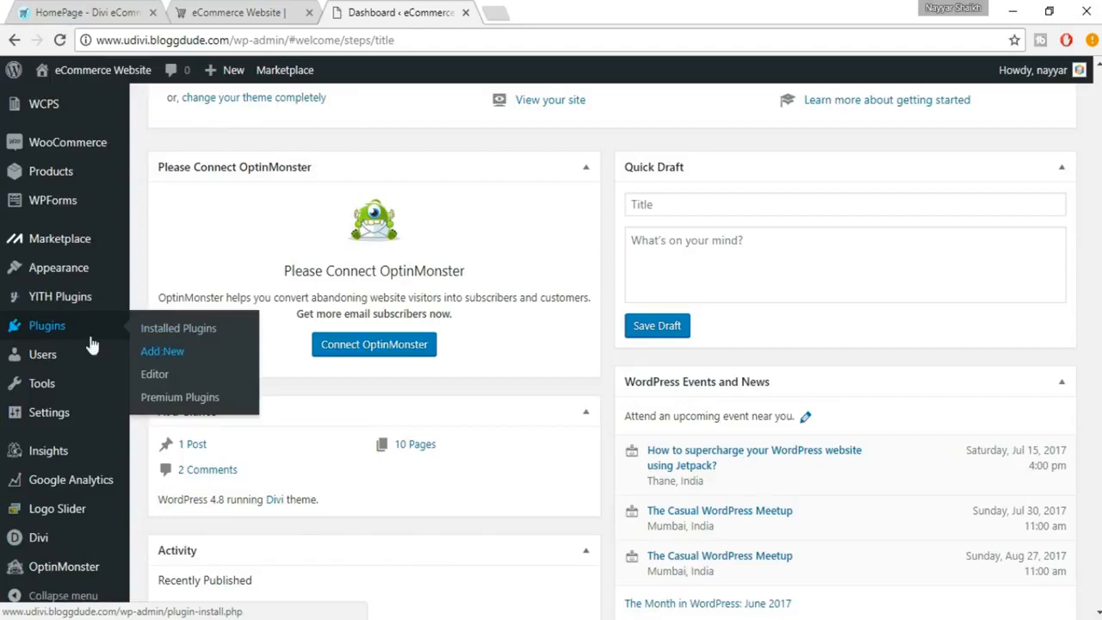
left_click(157, 352)
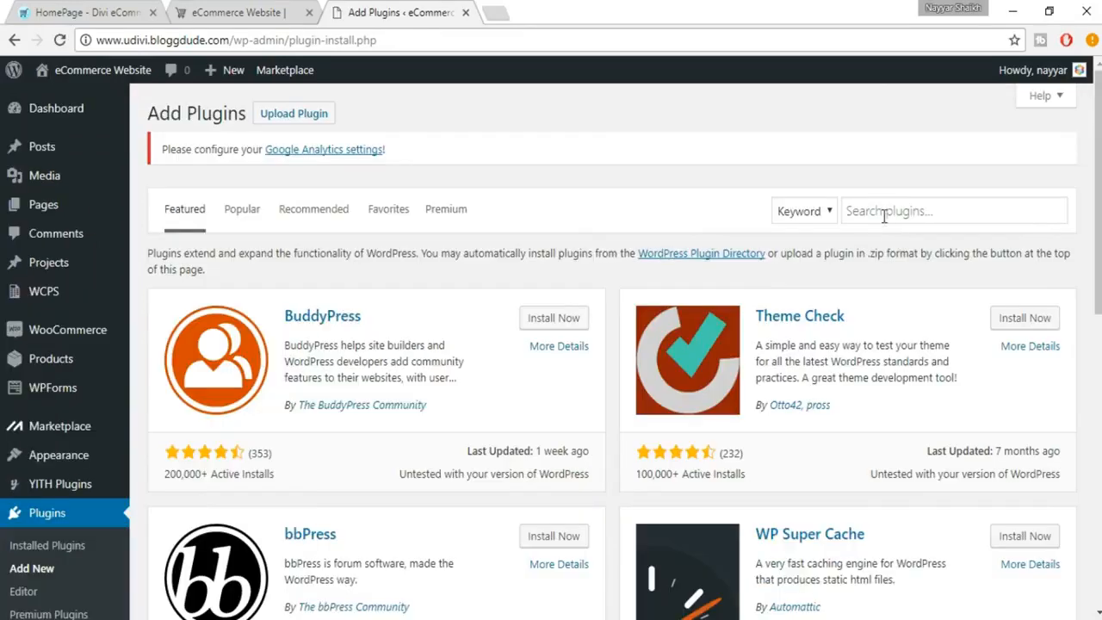
left_click(884, 216)
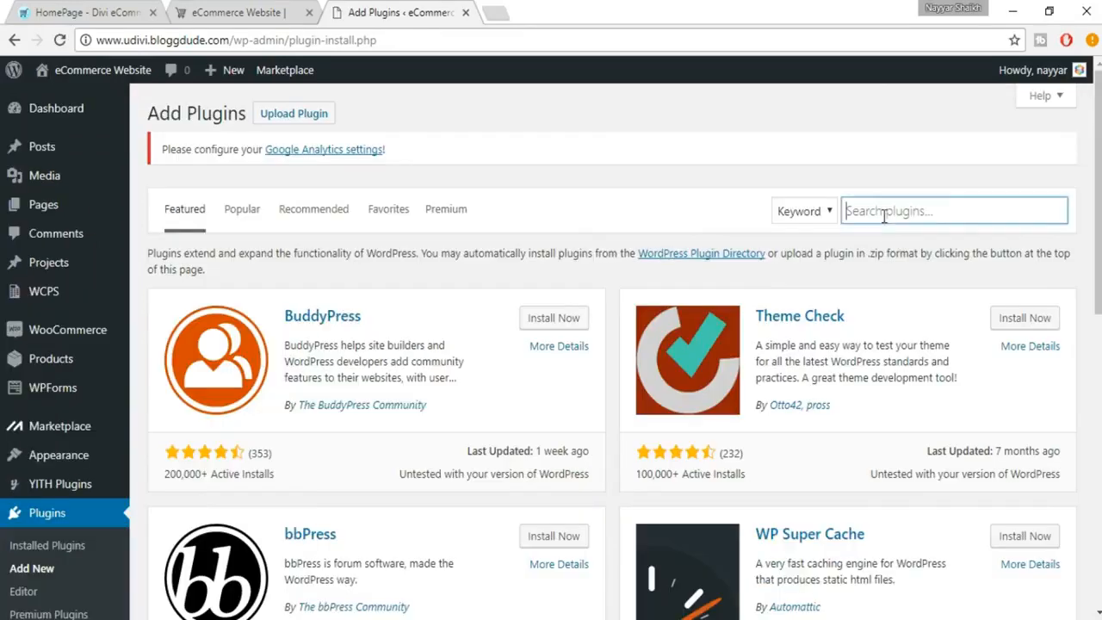
type("yoast")
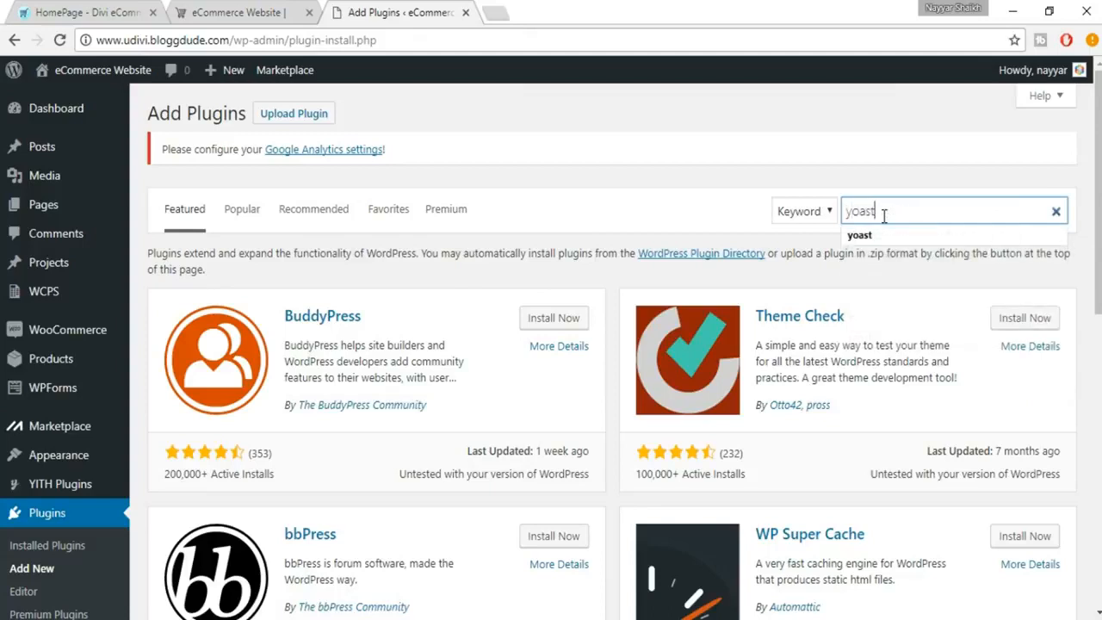
key("Return")
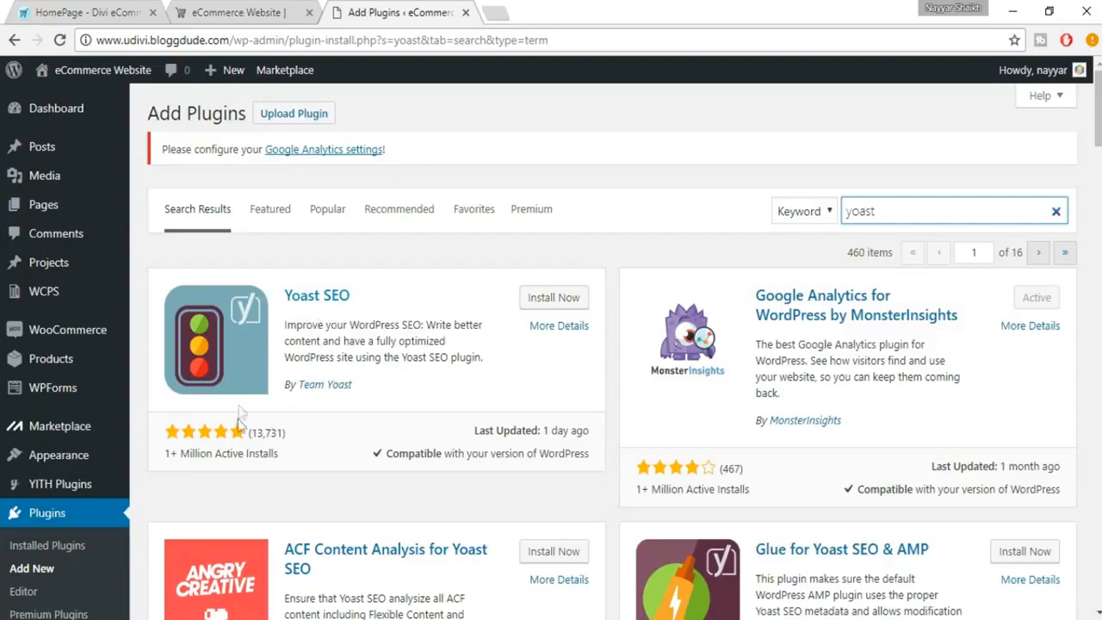
- Install and activate the Yoast SEO plugin by Team Yoast
left_click_drag(169, 452, 295, 453)
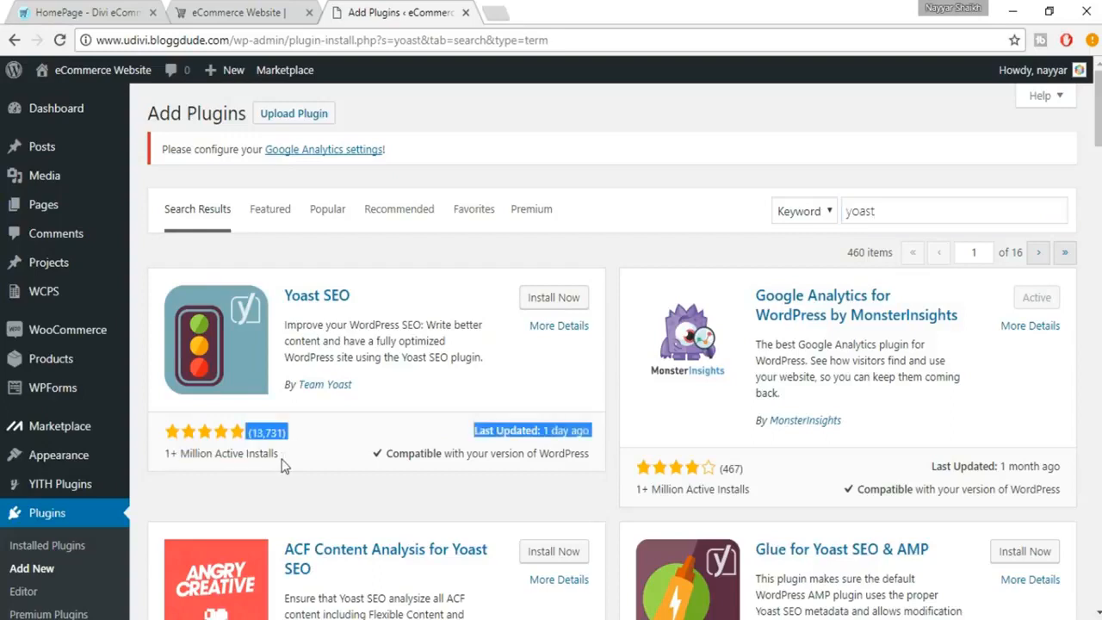
left_click(284, 464)
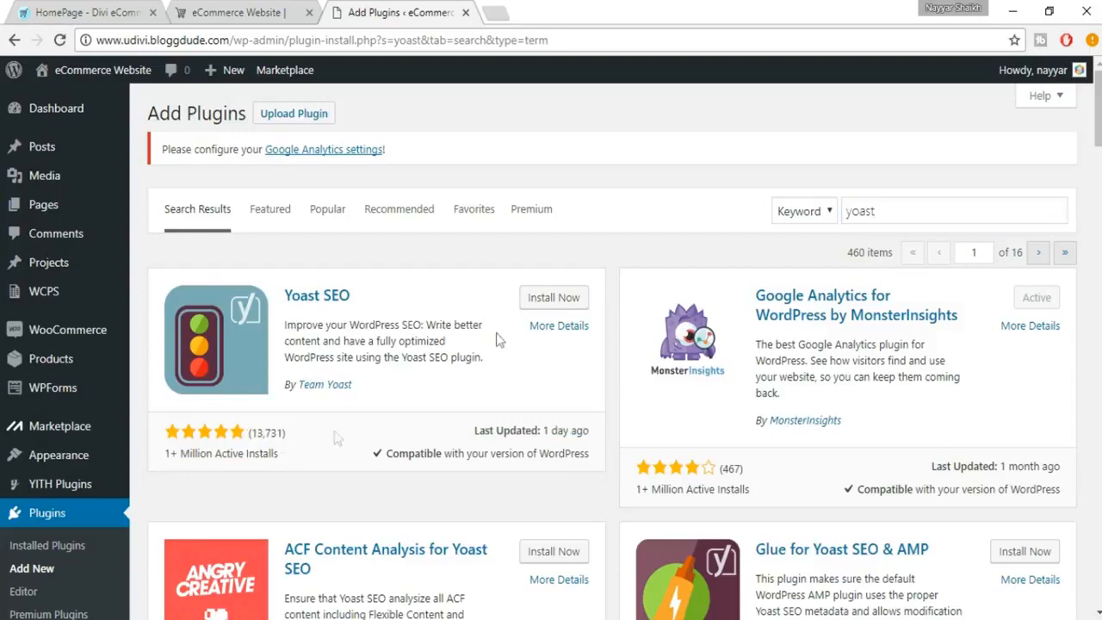
left_click(550, 303)
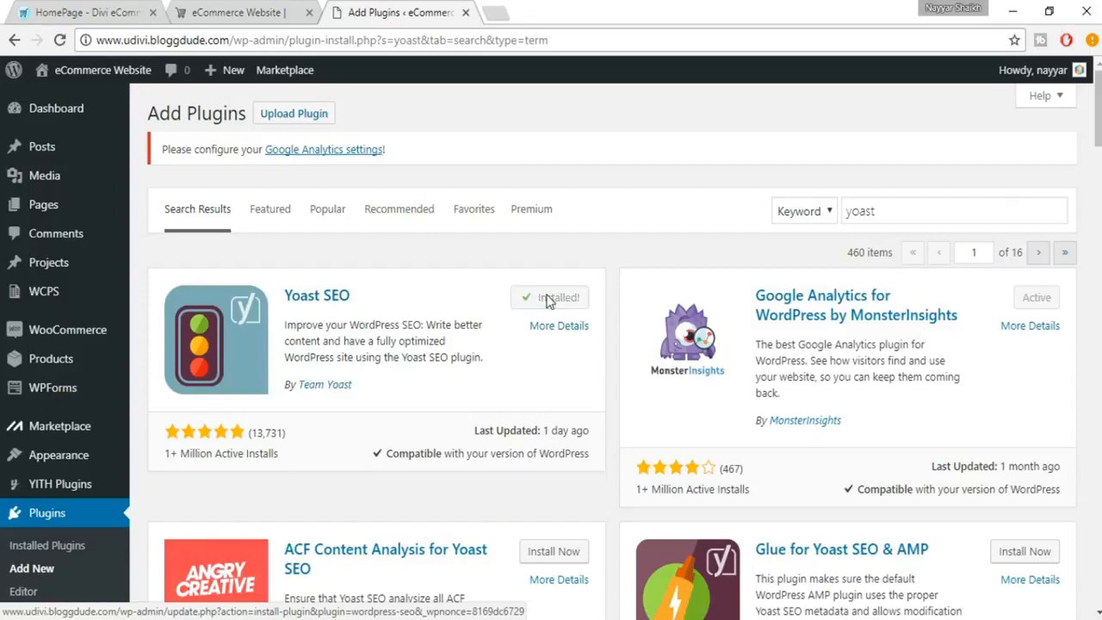
left_click(553, 307)
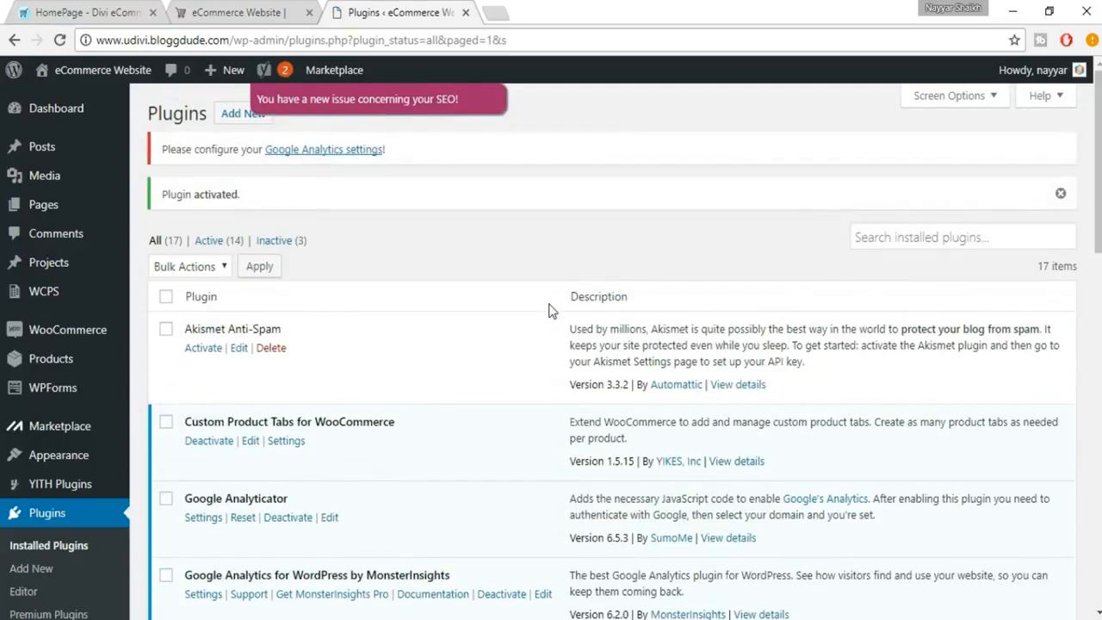
- Open the Yoast SEO dashboard and review its problems and notifications
scroll(517, 337, "down", 6)
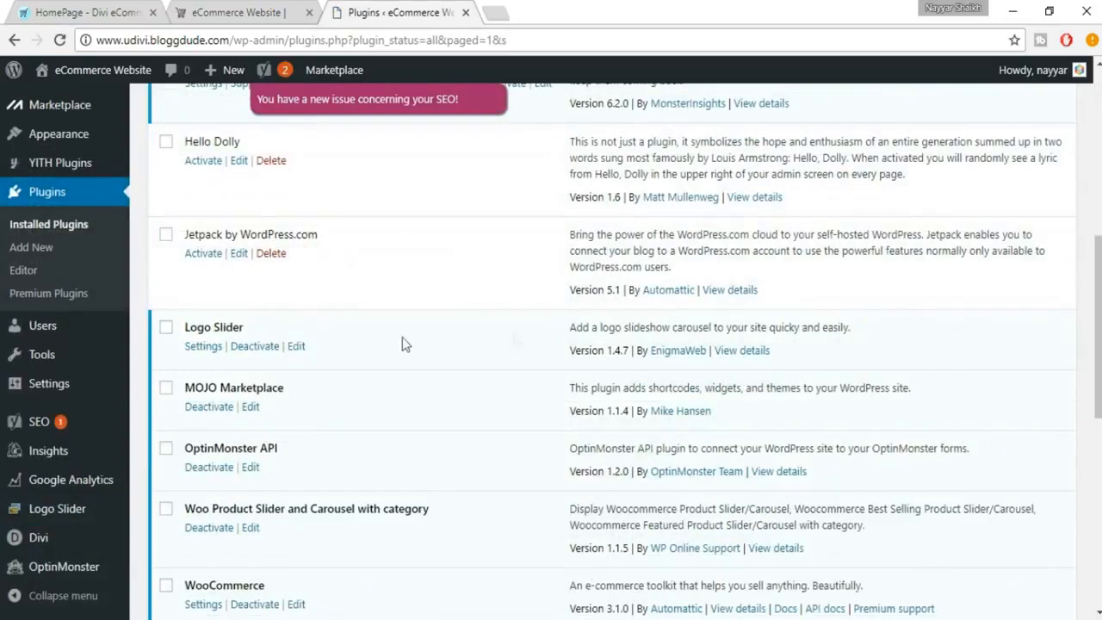
mouse_move(73, 426)
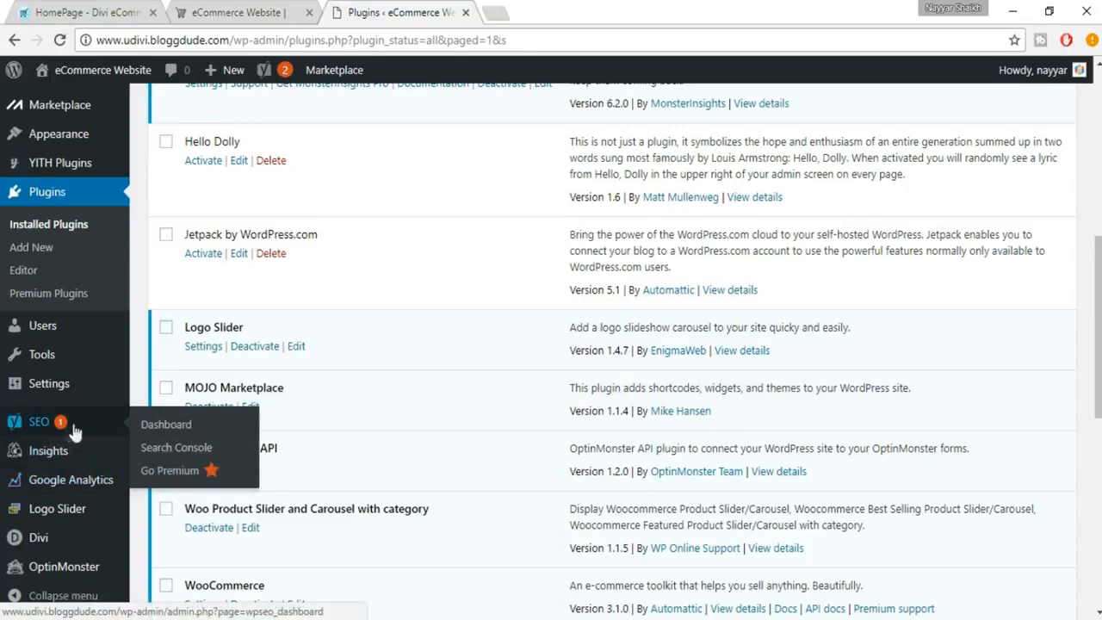
left_click(58, 426)
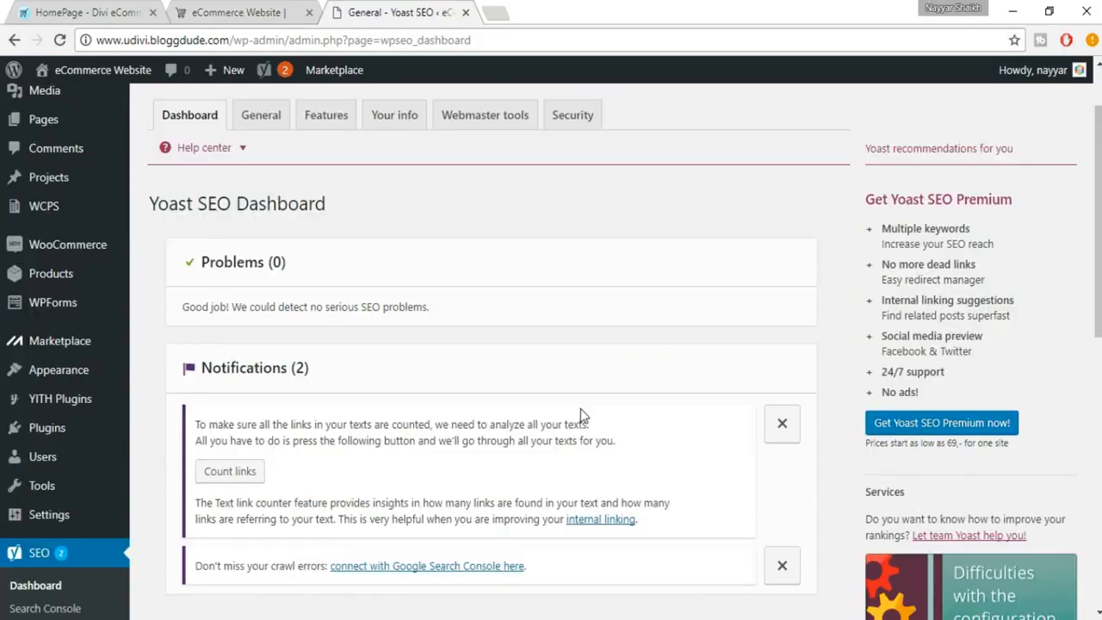
scroll(404, 319, "down", 1)
scroll(305, 272, "down", 1)
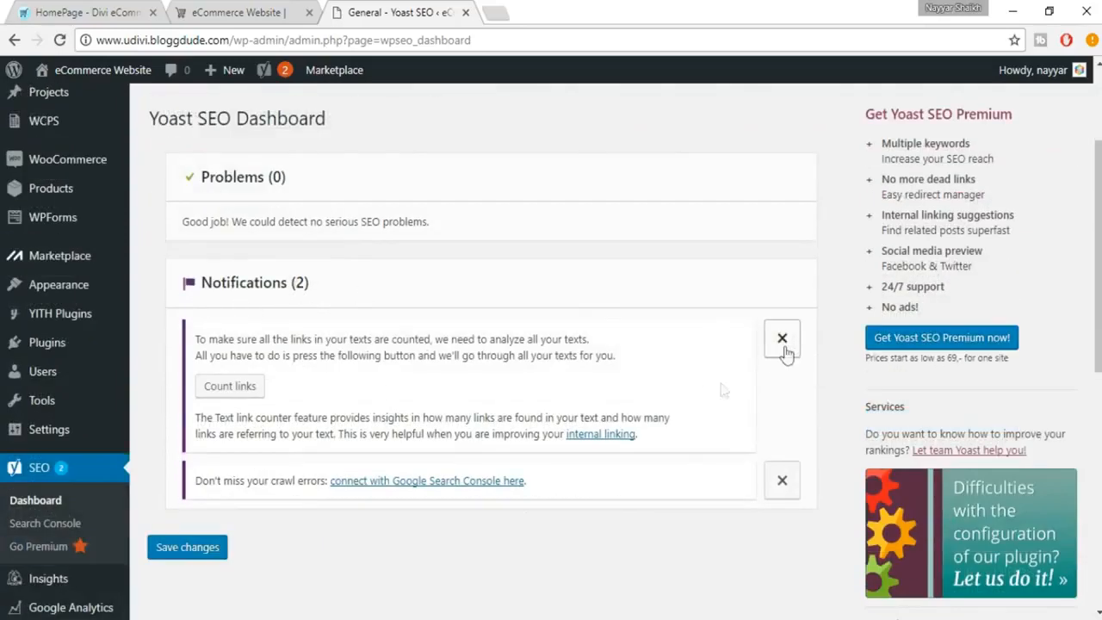
scroll(416, 484, "up", 2)
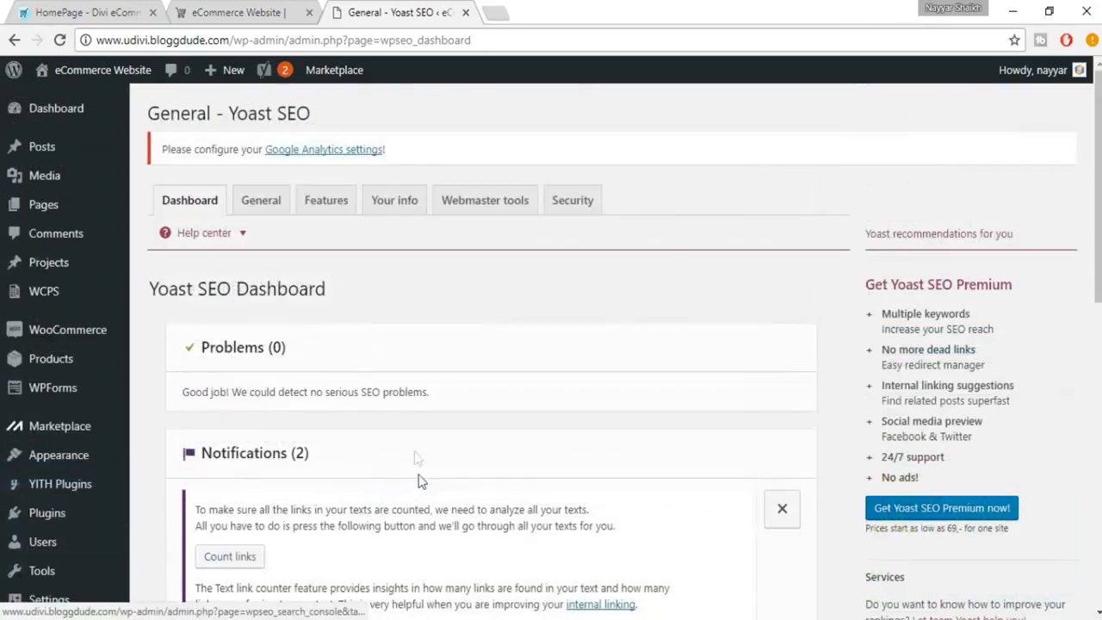
- Launch the configuration wizard from Yoast's general settings and choose to configure Yoast SEO in a few steps
left_click(266, 207)
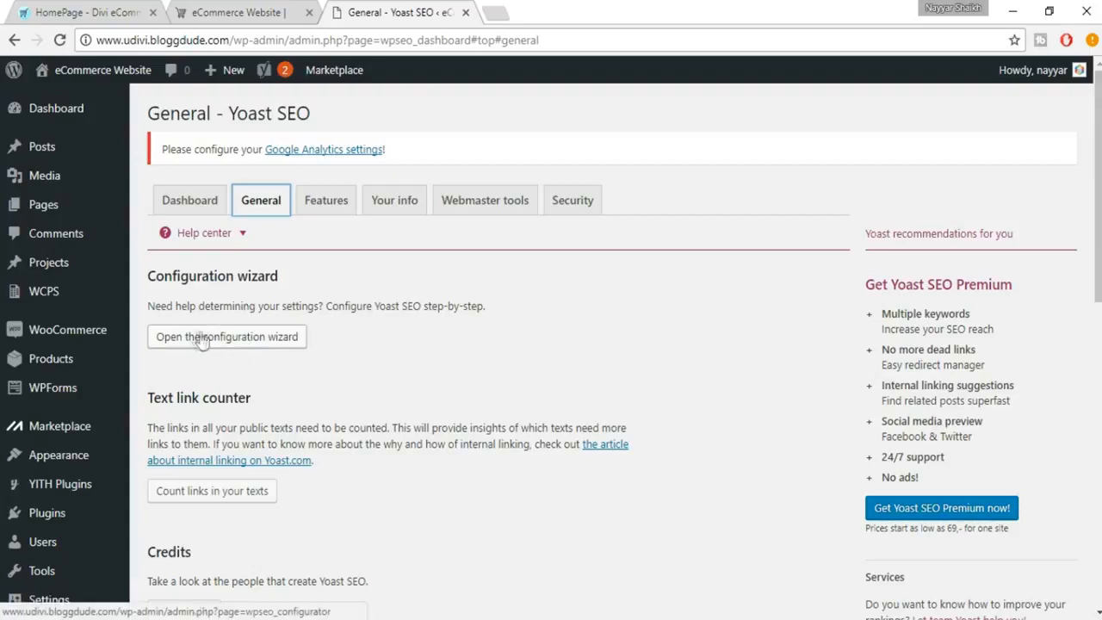
left_click(254, 343)
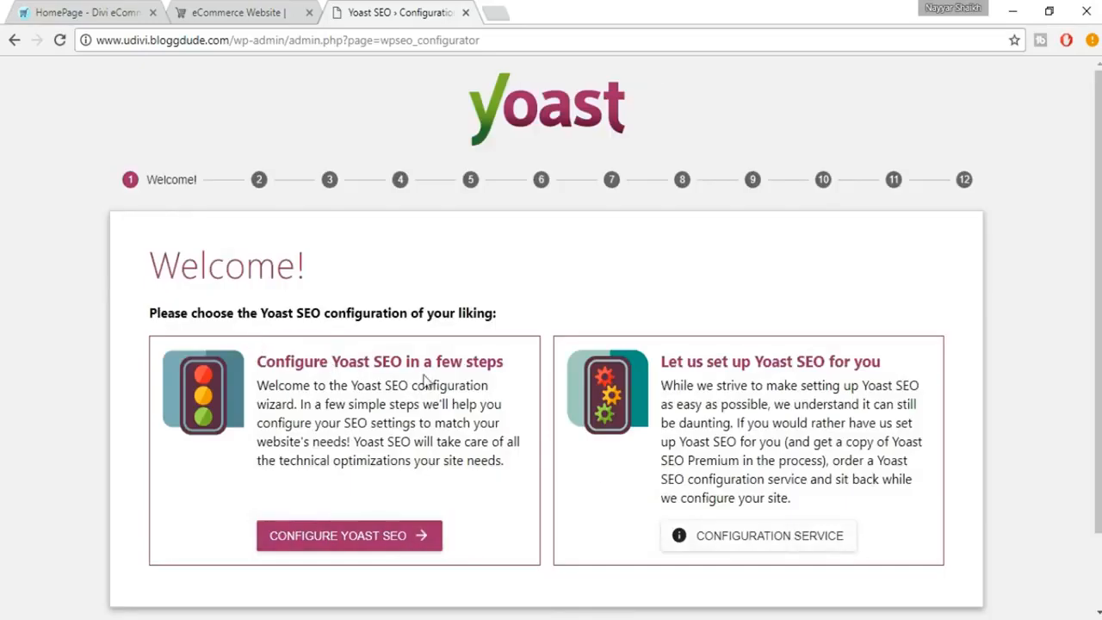
left_click(379, 538)
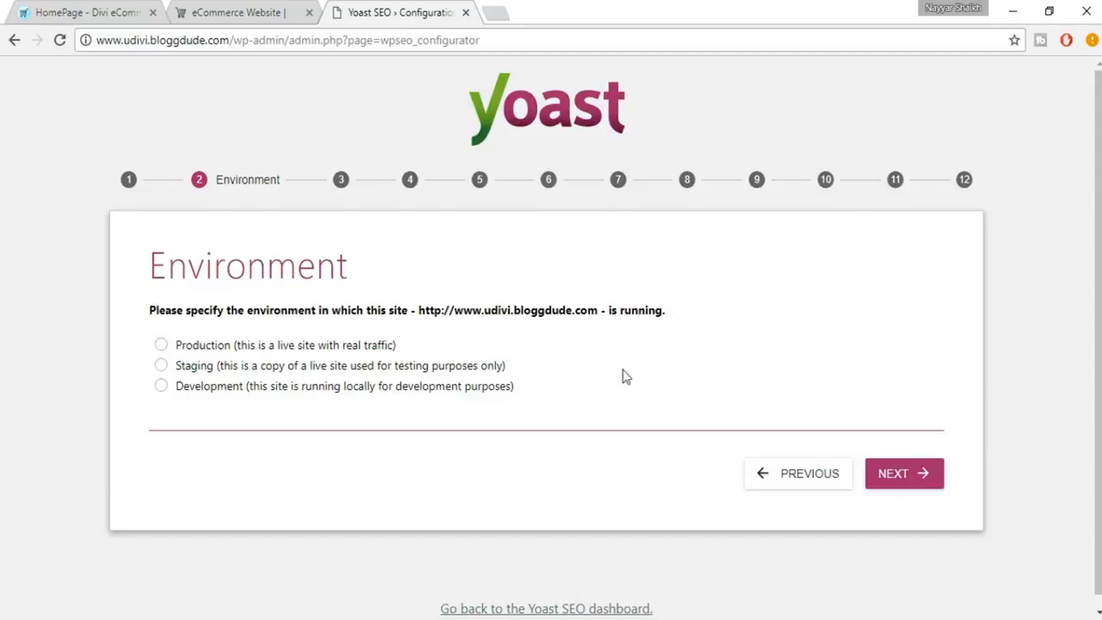
- Set the site environment to Production and the site type to Webshop, continuing to the company or person page
left_click(334, 345)
left_click(904, 480)
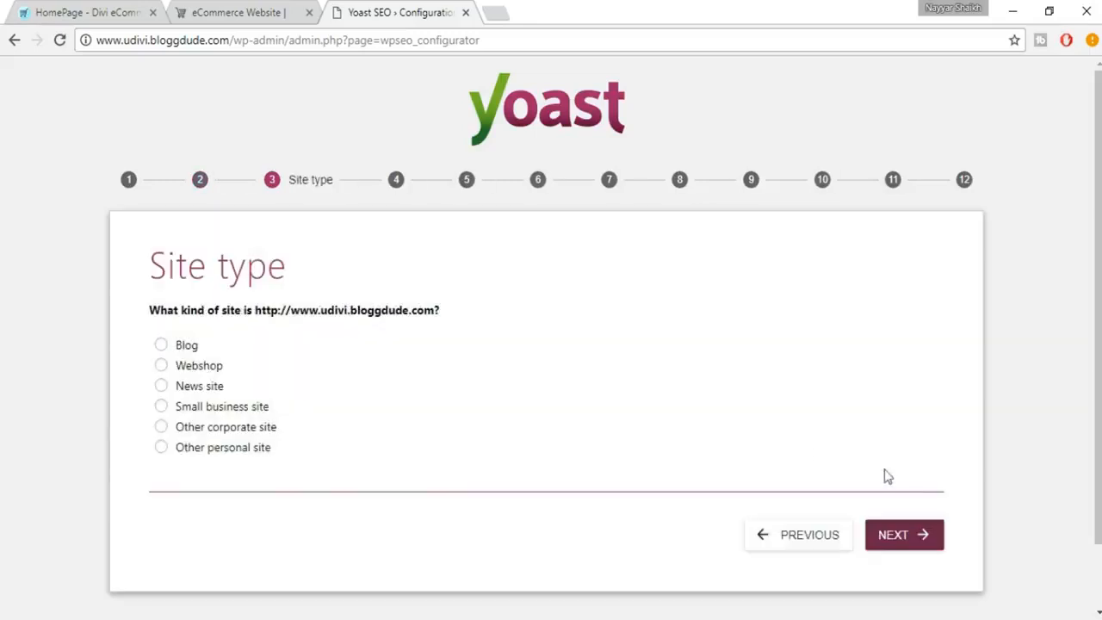
left_click(213, 373)
left_click(926, 539)
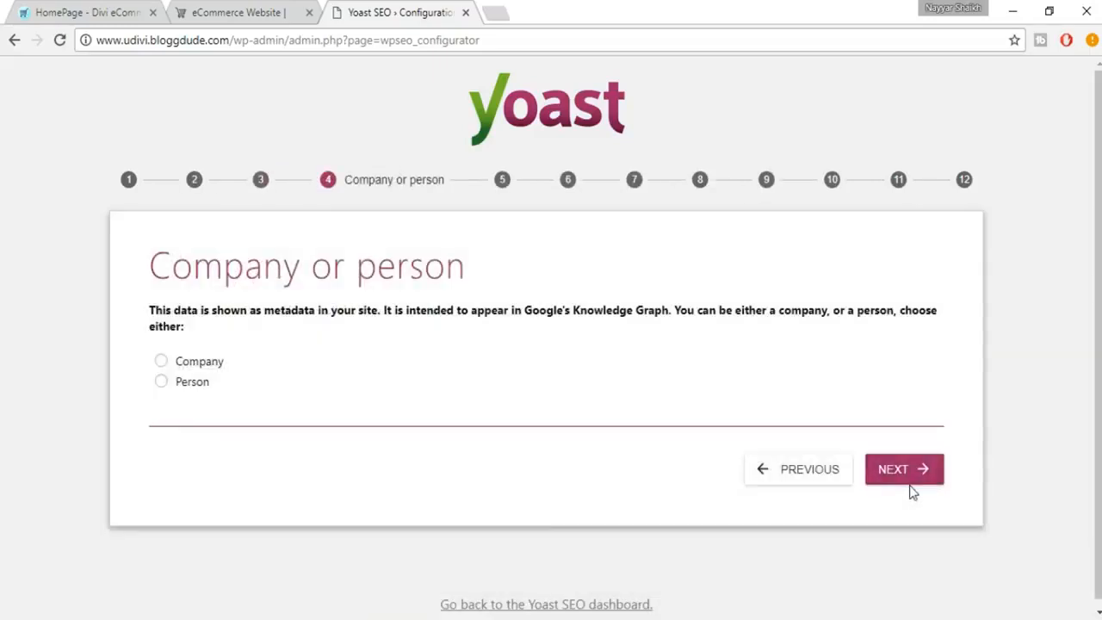
- Identify the site as a Company and enter "BloggDude Inc." as the company name
left_click(191, 364)
scroll(422, 404, "down", 1)
left_click(267, 368)
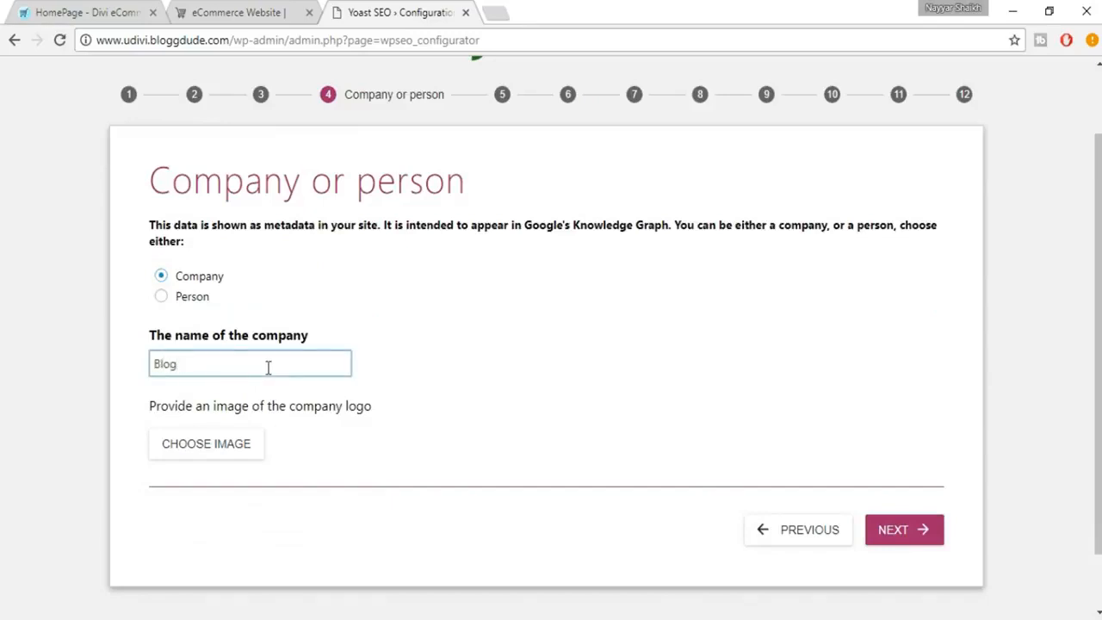
type("BloggDude Inc.")
- Set the uDivi Clothing & Shoes image from the media library as the company logo and continue to the social profiles
left_click(231, 448)
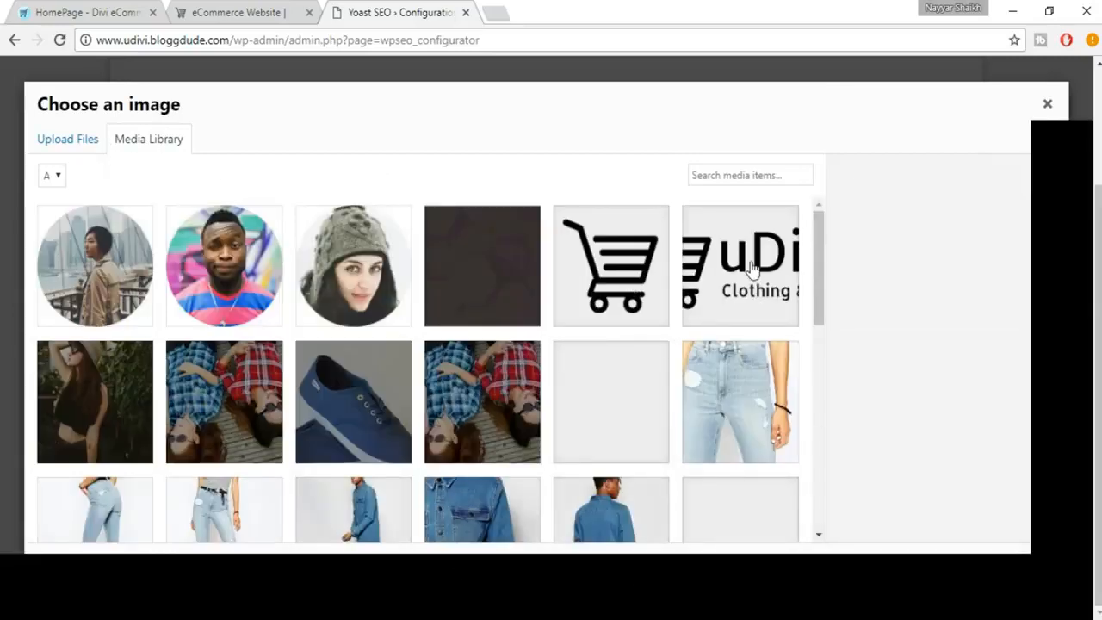
left_click(751, 270)
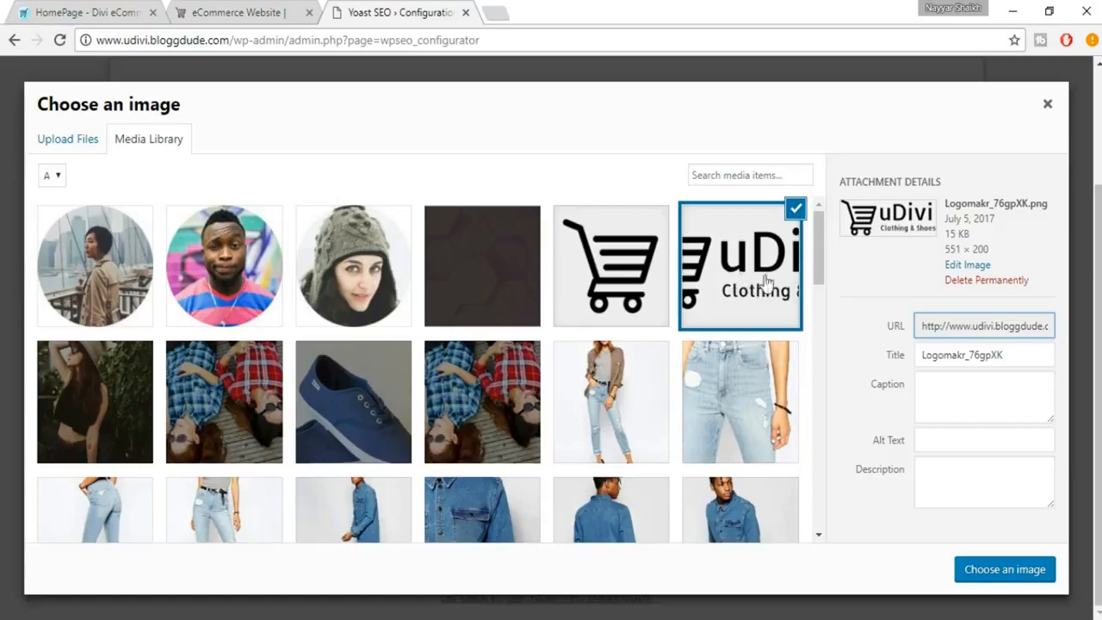
left_click(985, 569)
scroll(680, 439, "down", 2)
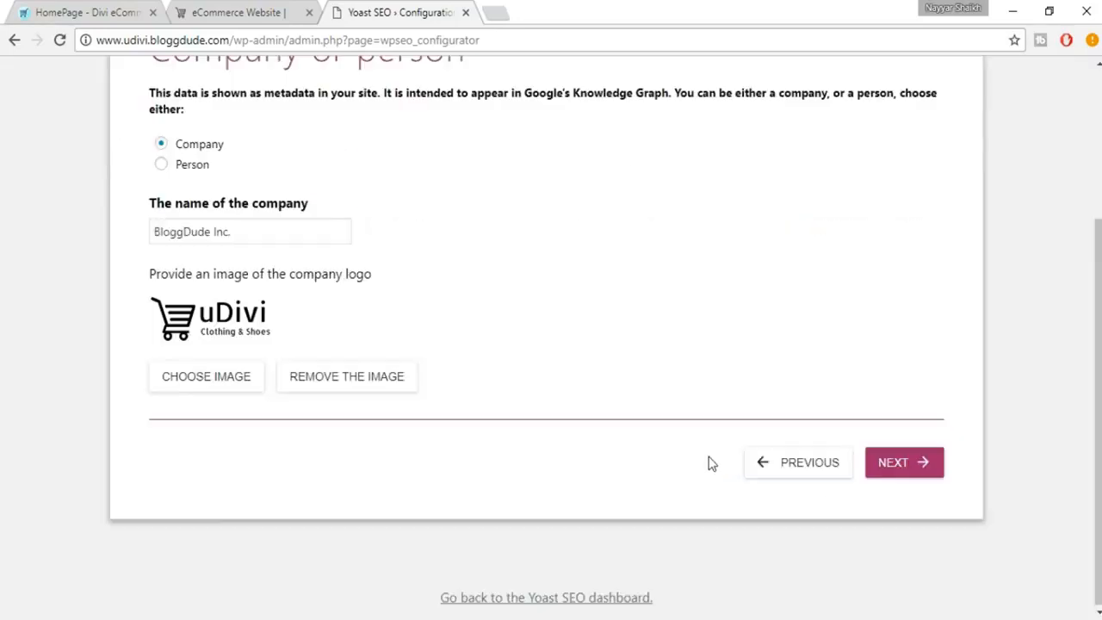
left_click(903, 462)
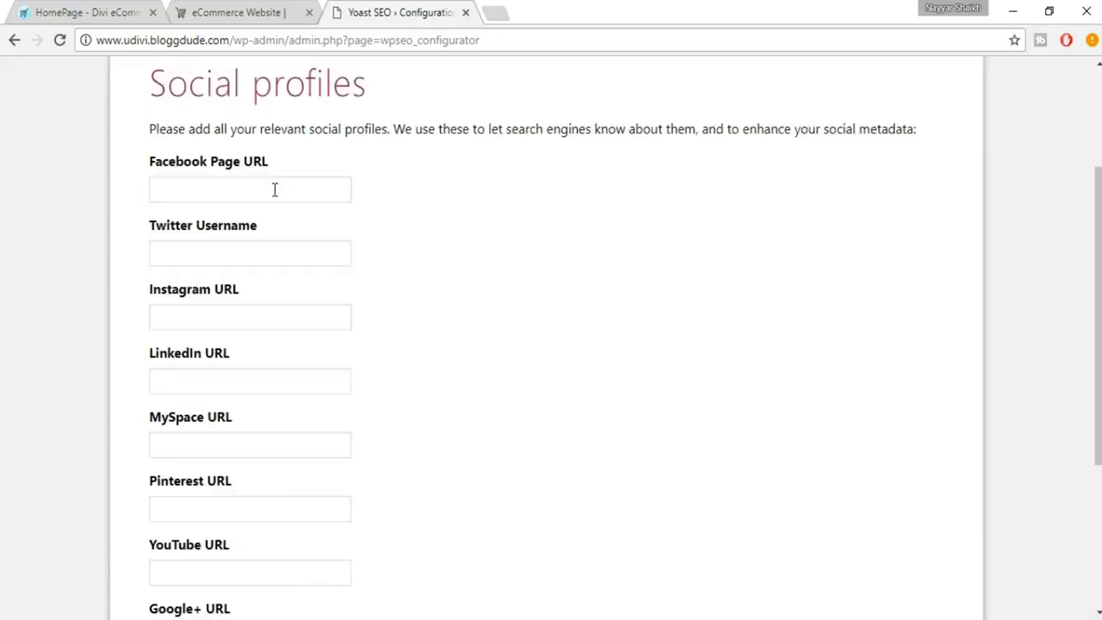
- Review the social profile fields, leave them all blank, and continue to the post type visibility settings
left_click(275, 190)
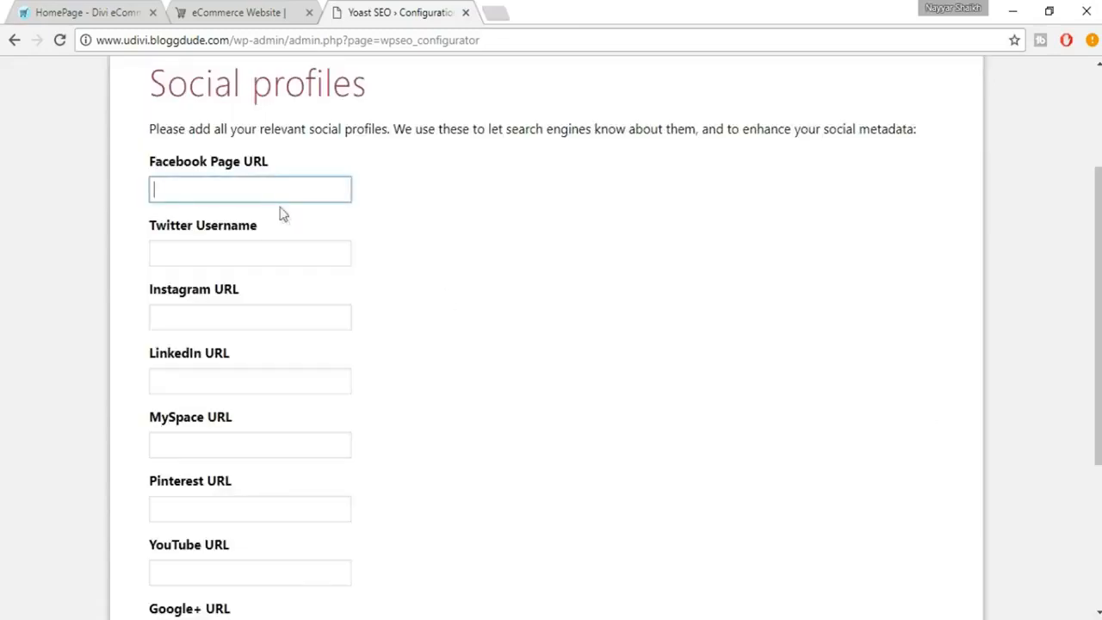
scroll(360, 288, "down", 1)
scroll(362, 290, "down", 2)
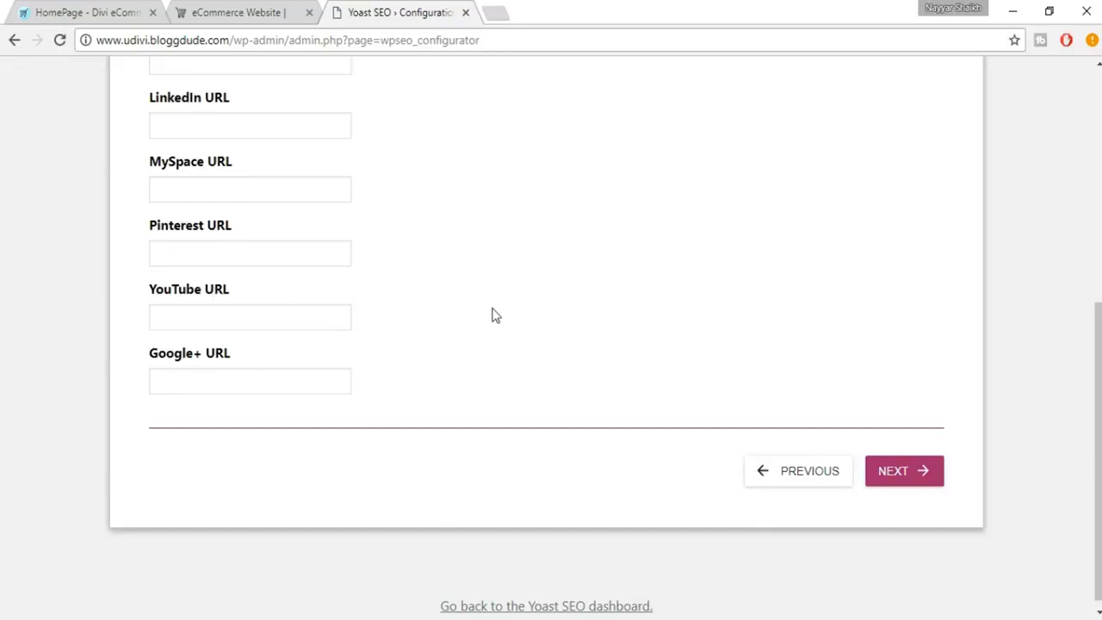
scroll(491, 313, "up", 4)
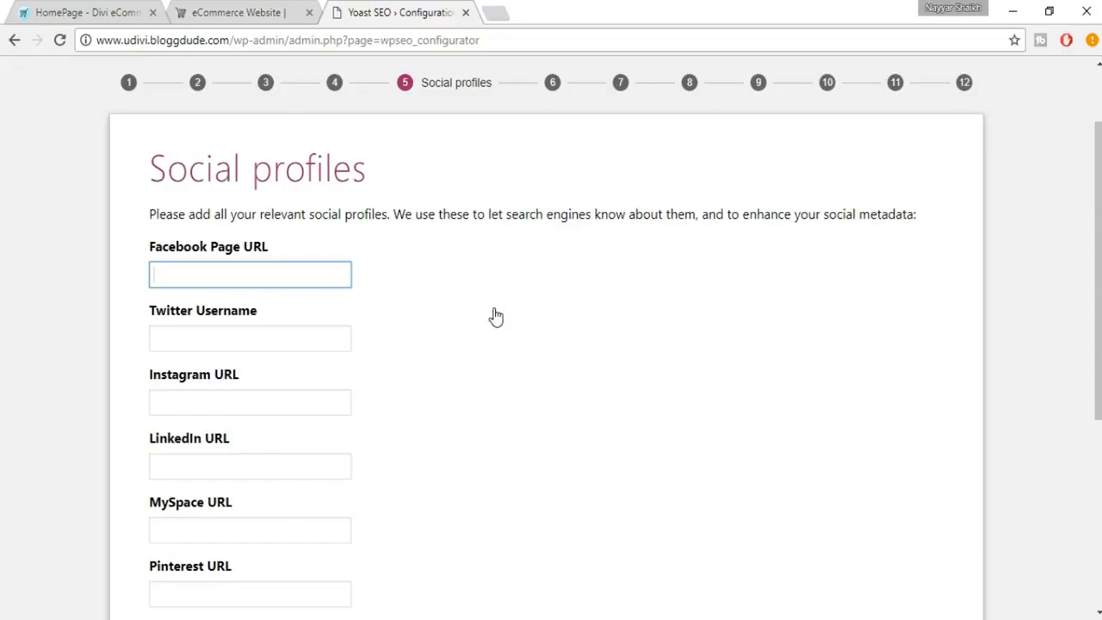
scroll(386, 192, "up", 1)
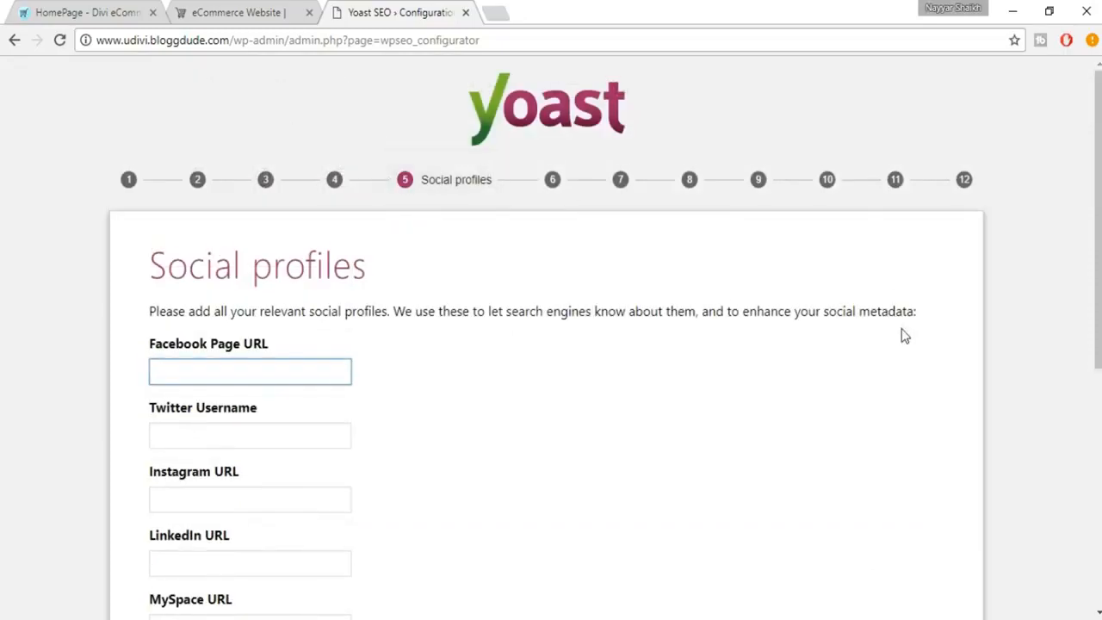
scroll(399, 325, "down", 1)
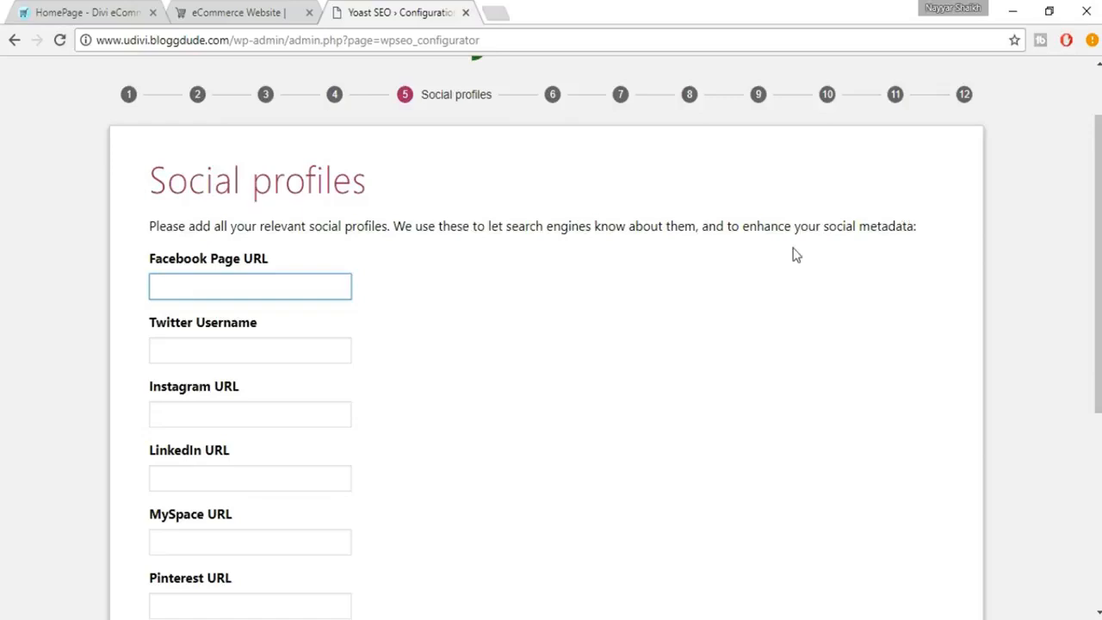
scroll(796, 255, "up", 1)
scroll(796, 255, "down", 1)
scroll(271, 371, "down", 4)
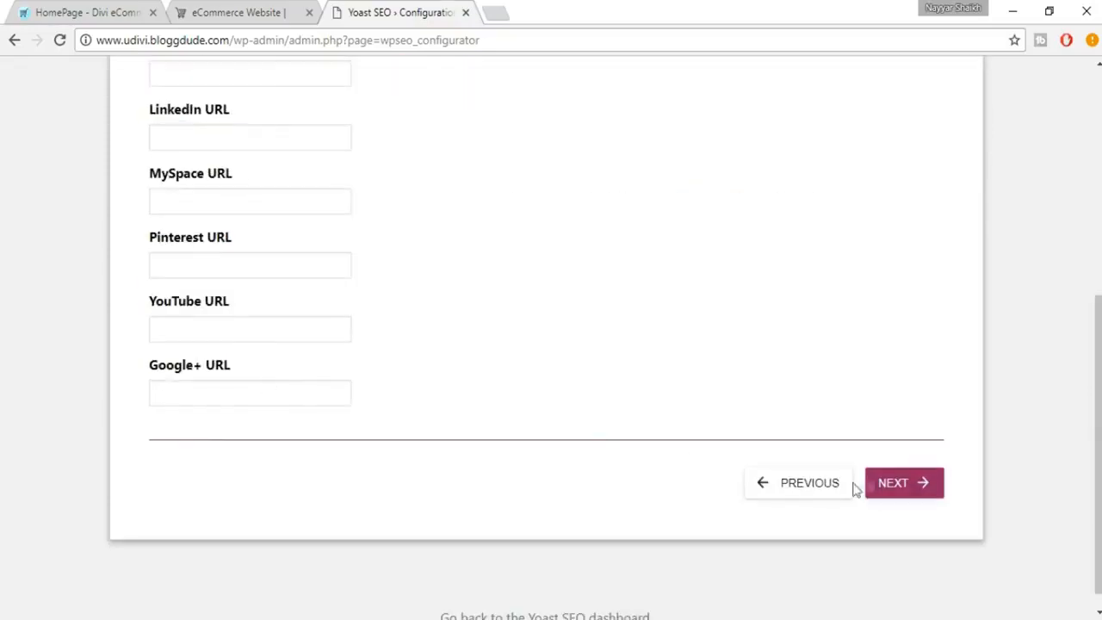
left_click(900, 492)
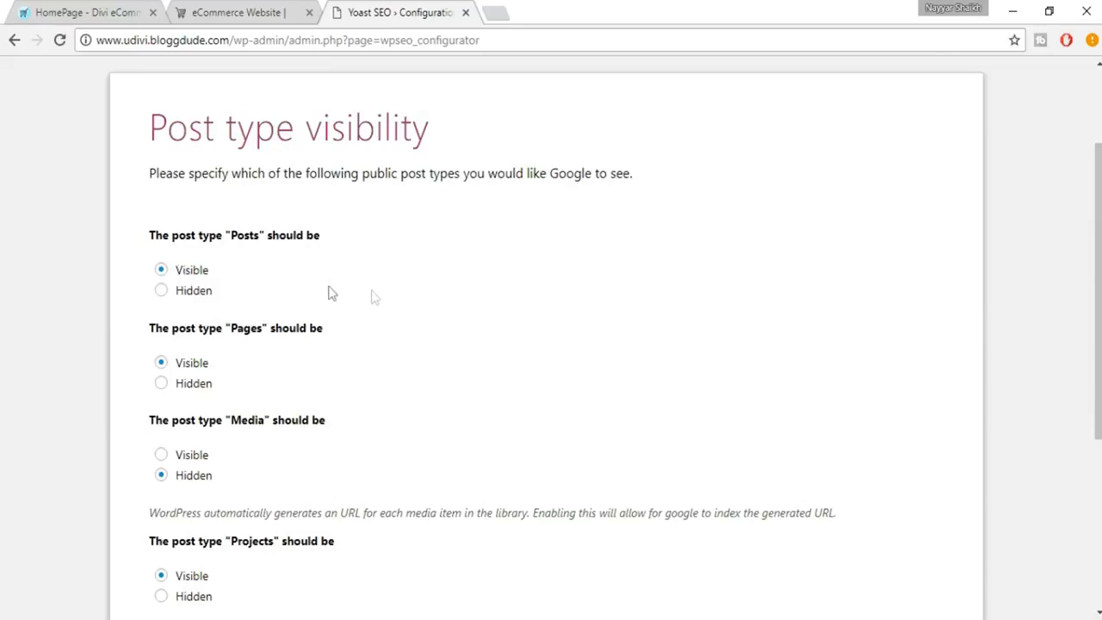
- Keep Media hidden and Posts, Pages, Projects and Products visible, and continue past the multiple authors page with Yes selected
scroll(238, 274, "down", 1)
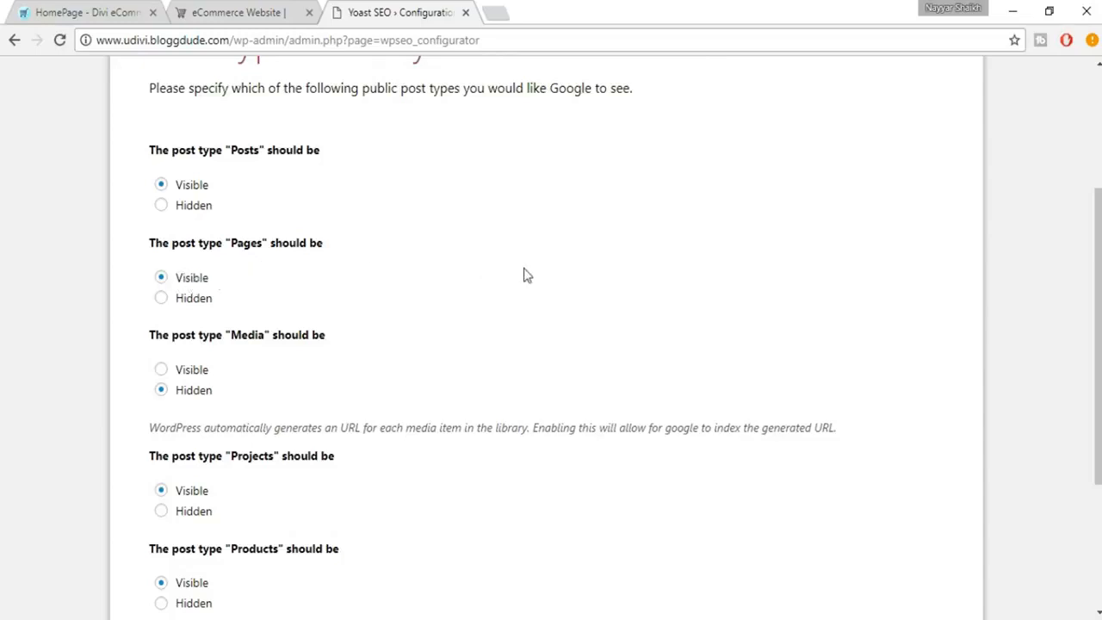
scroll(527, 275, "down", 1)
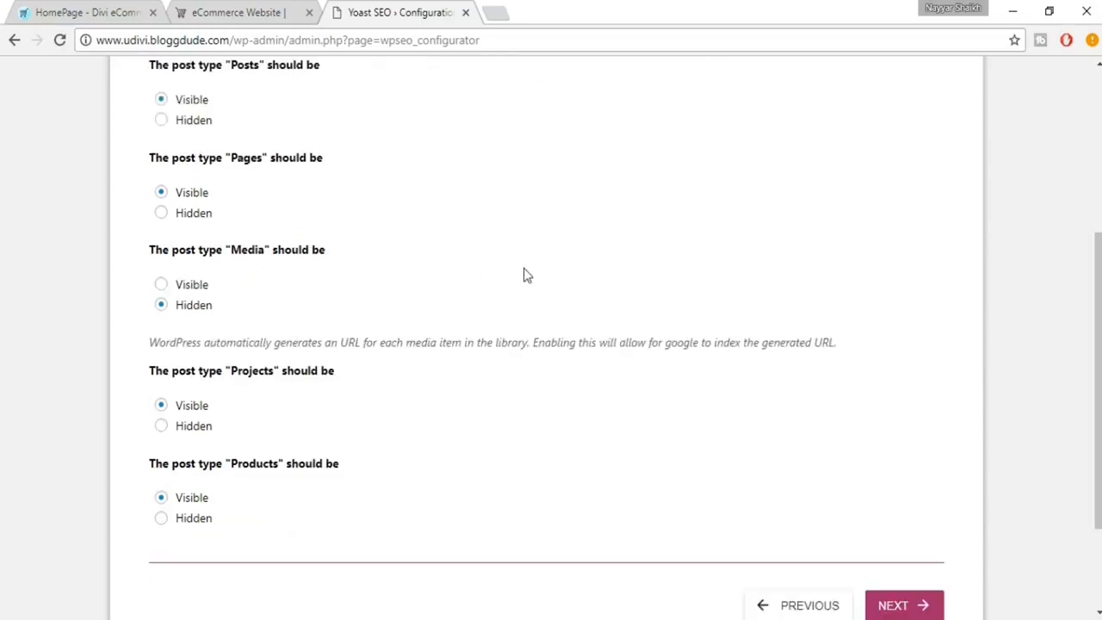
left_click(184, 307)
scroll(447, 344, "down", 2)
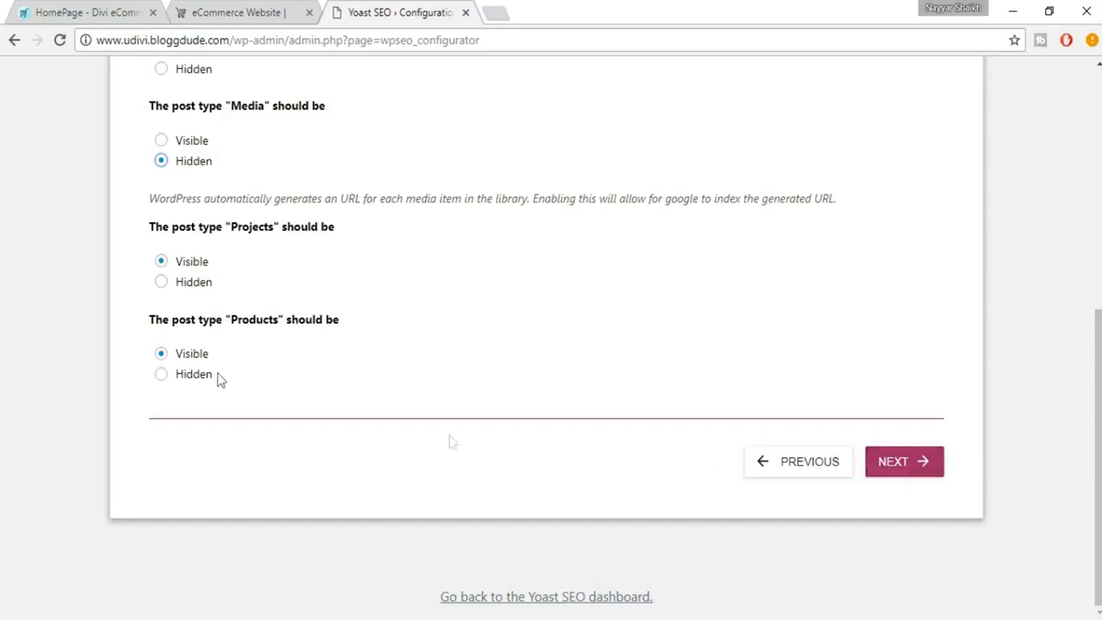
left_click(905, 465)
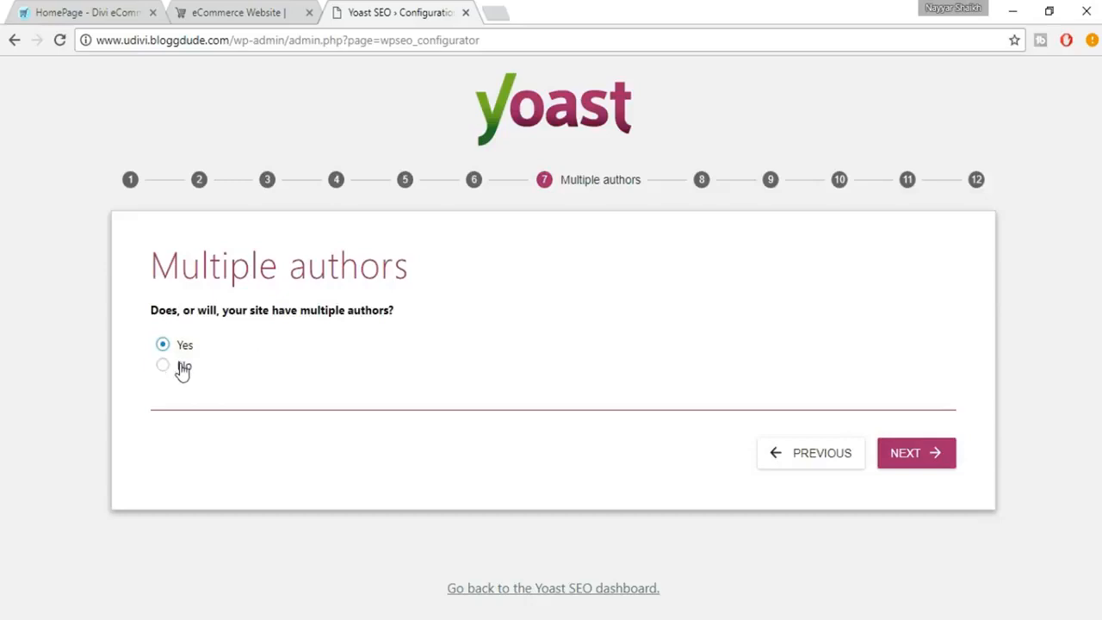
left_click(908, 457)
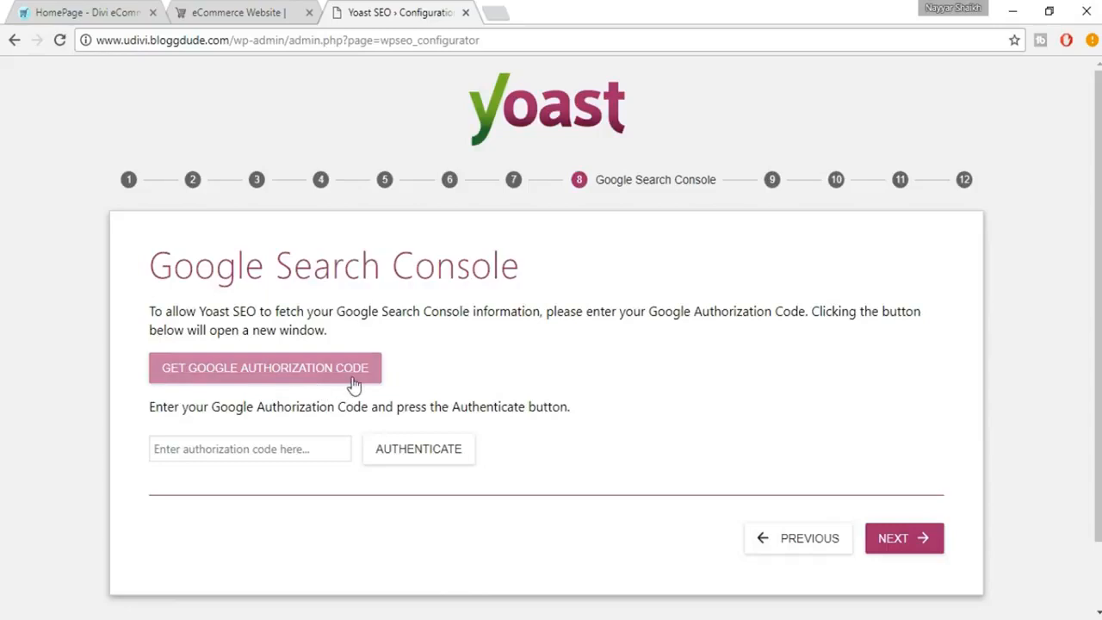
- Request a Google authorization code with the last listed Google account, allow Search Console access, and copy the generated code
left_click(271, 381)
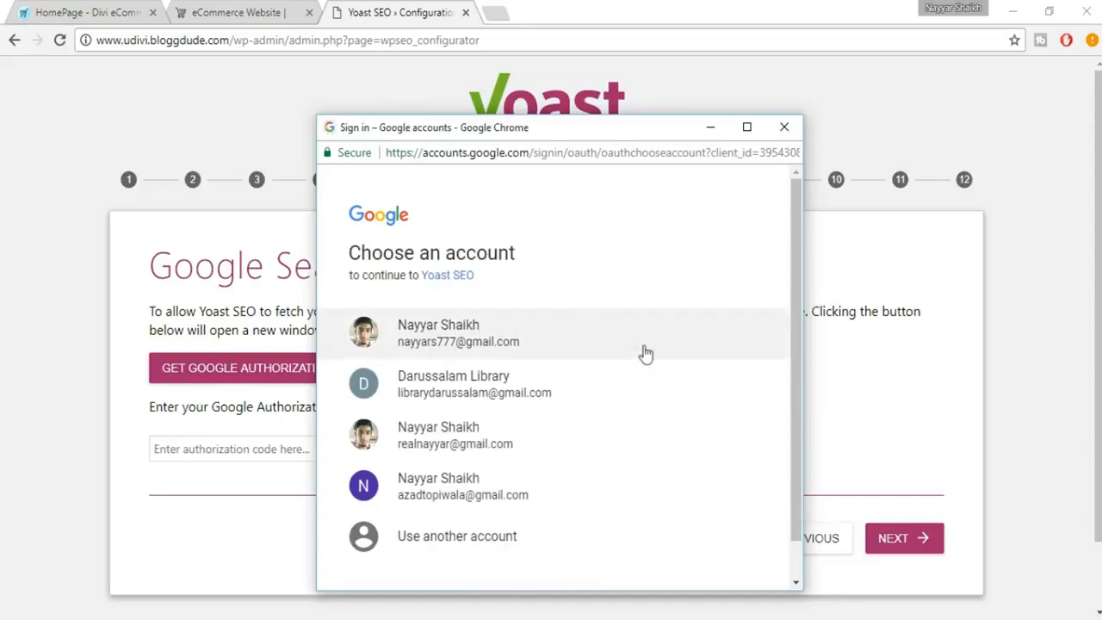
scroll(648, 363, "down", 1)
left_click(487, 456)
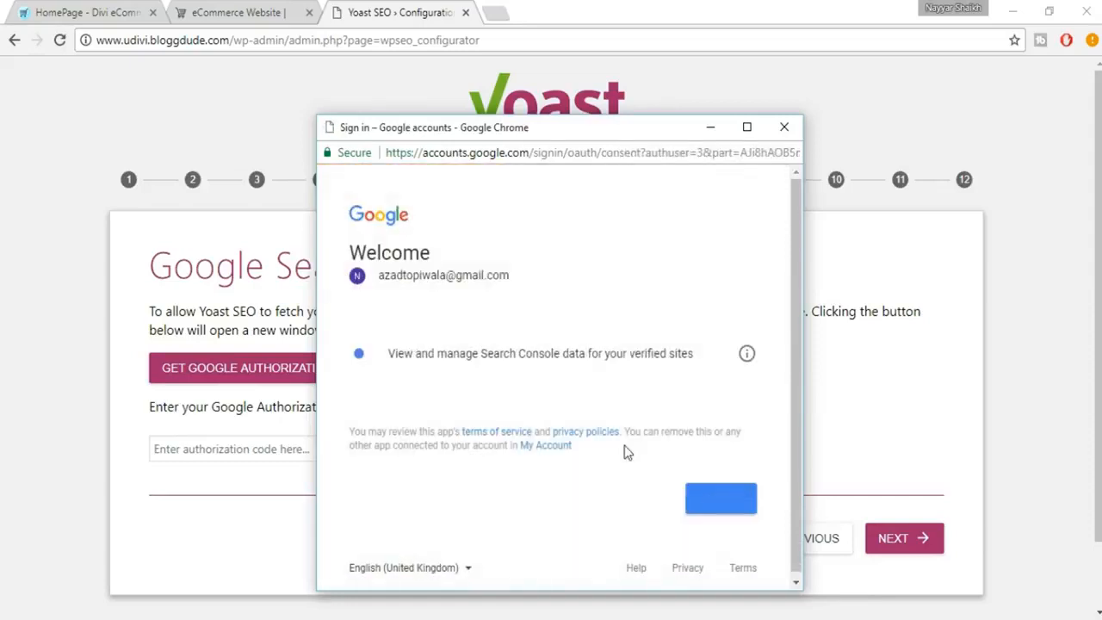
left_click(719, 501)
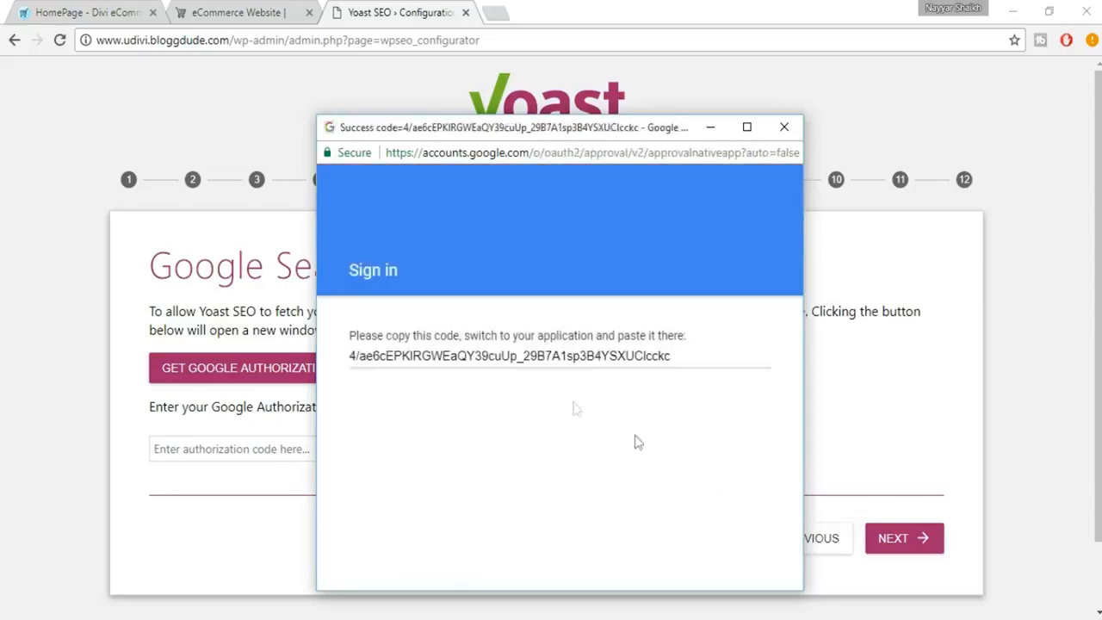
triple_click(528, 362)
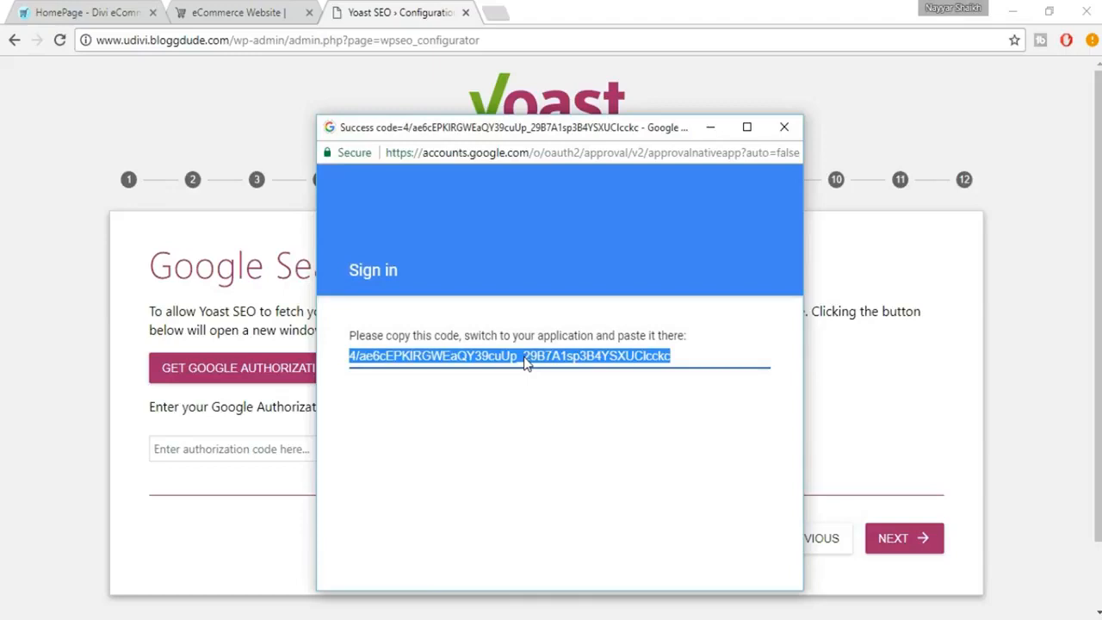
key("ctrl+w")
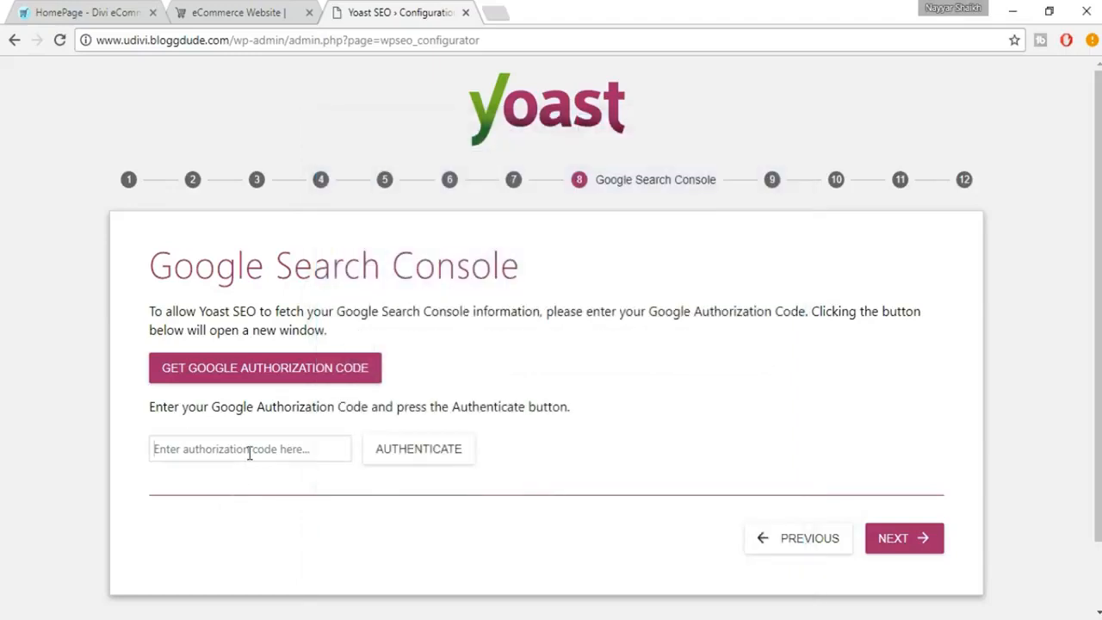
- Paste the Google authorization code into its field and continue to the title settings
left_click(248, 453)
key("ctrl+v")
left_click(485, 455)
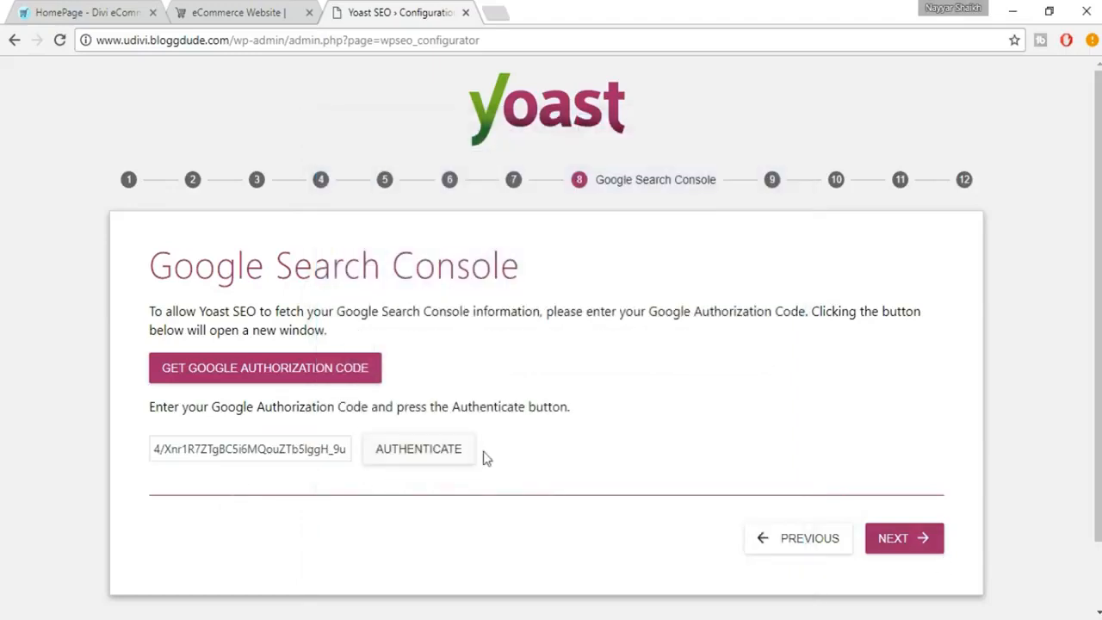
left_click(904, 538)
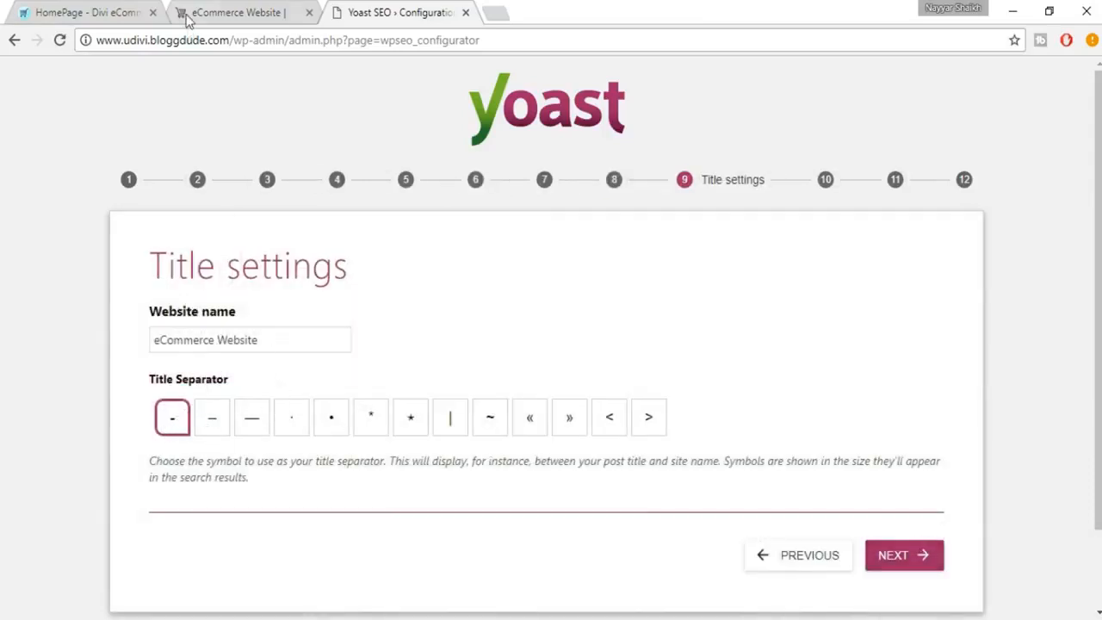
- Compare the site's browser title, keep the short hyphen as the title separator, and continue past the newsletter page without signing up
left_click(254, 14)
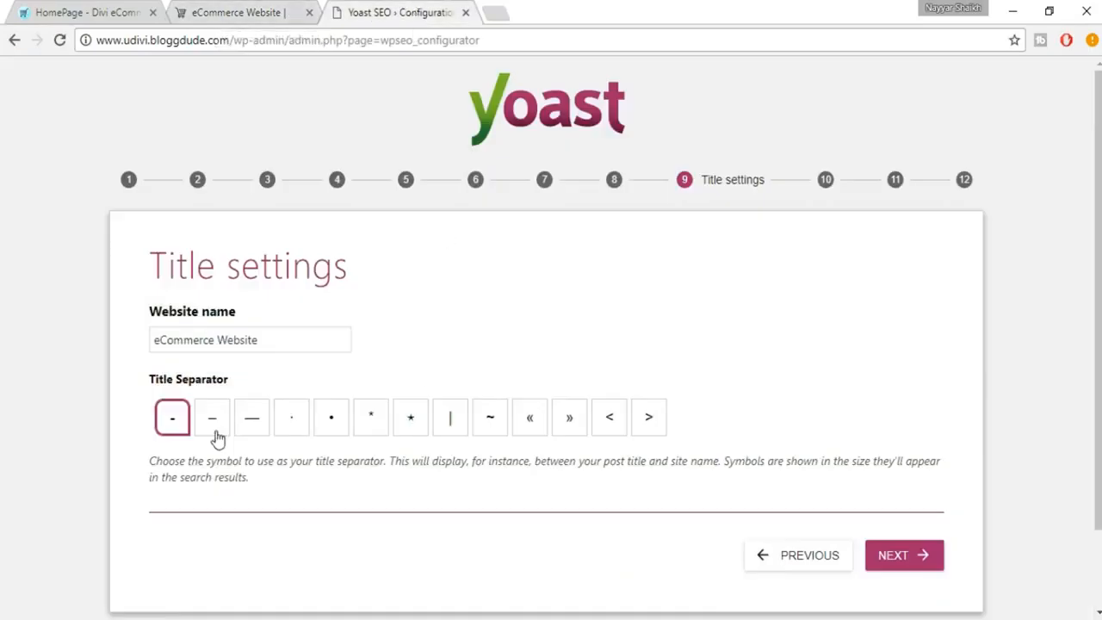
left_click(217, 437)
left_click(258, 435)
left_click(177, 439)
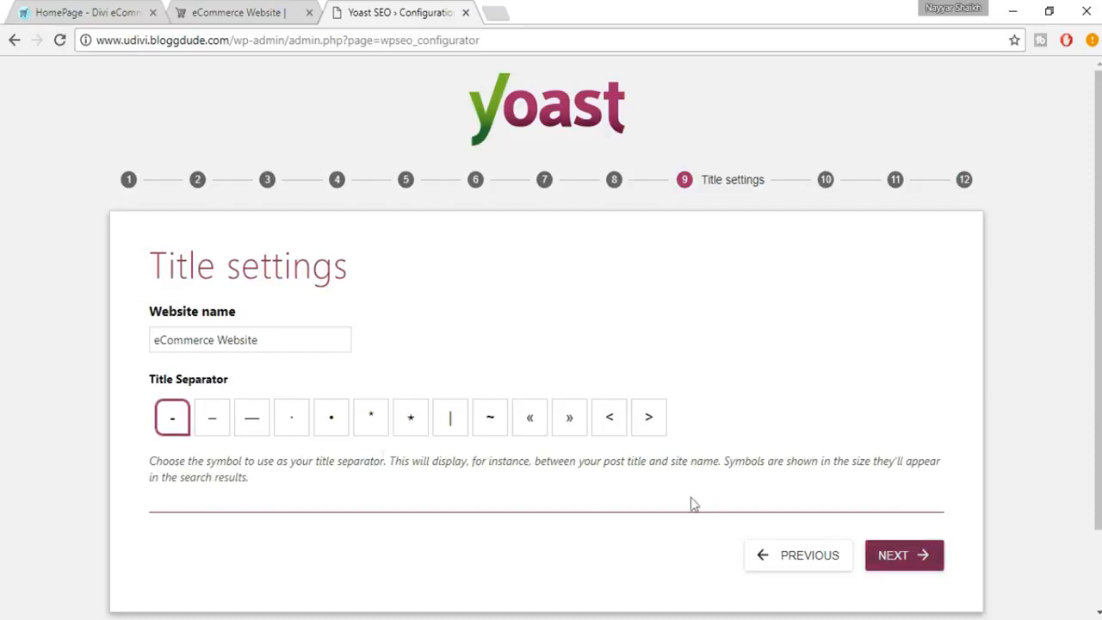
left_click(284, 12)
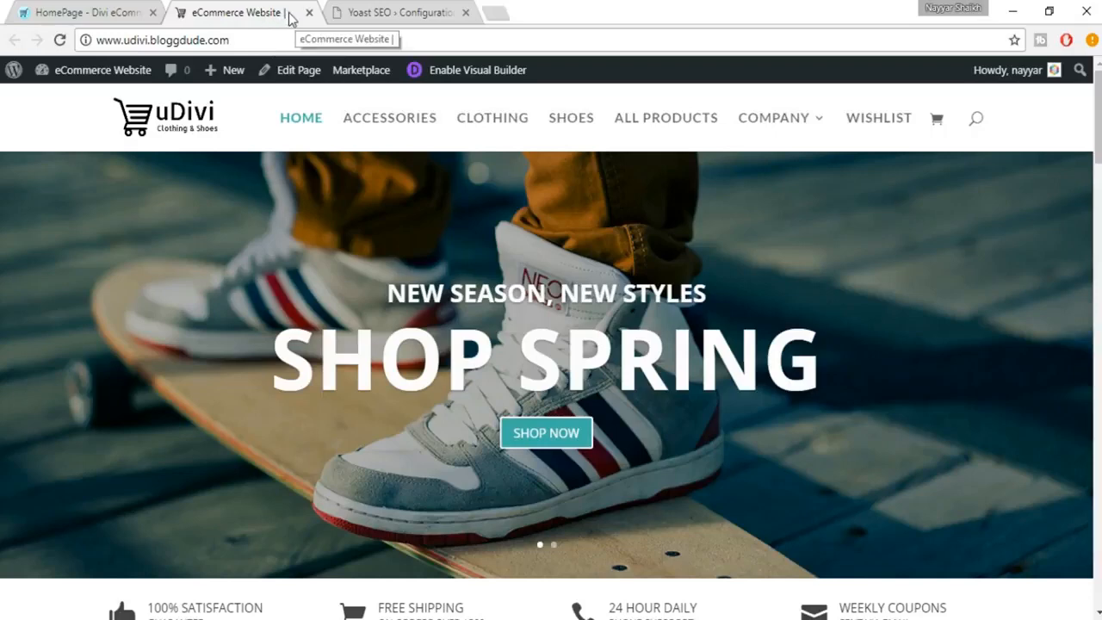
left_click(401, 12)
left_click(912, 561)
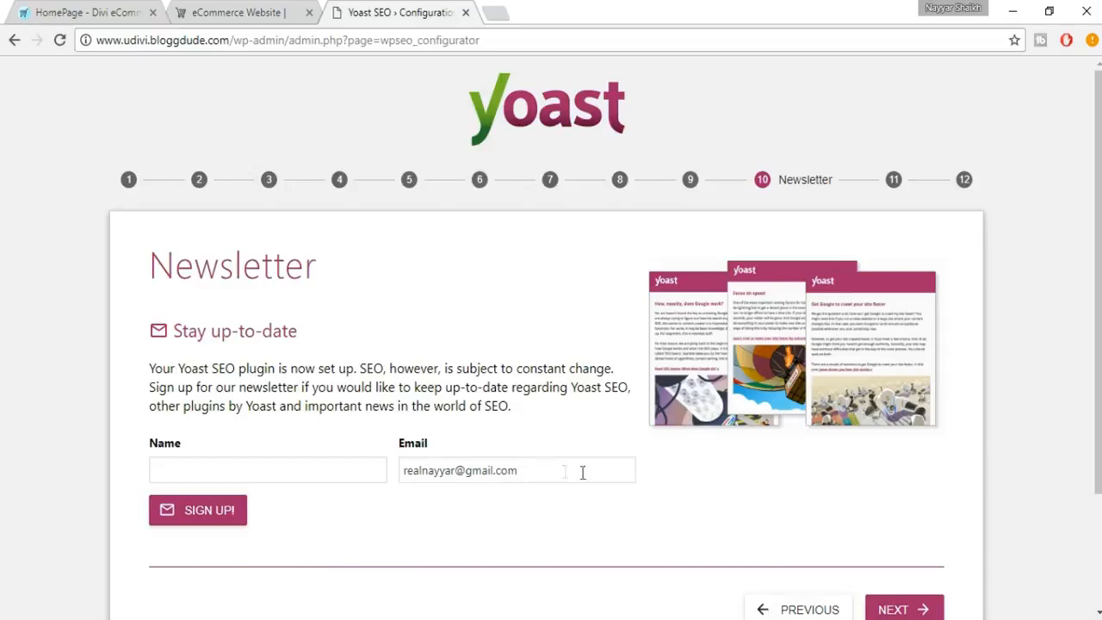
scroll(616, 479, "down", 1)
left_click(901, 523)
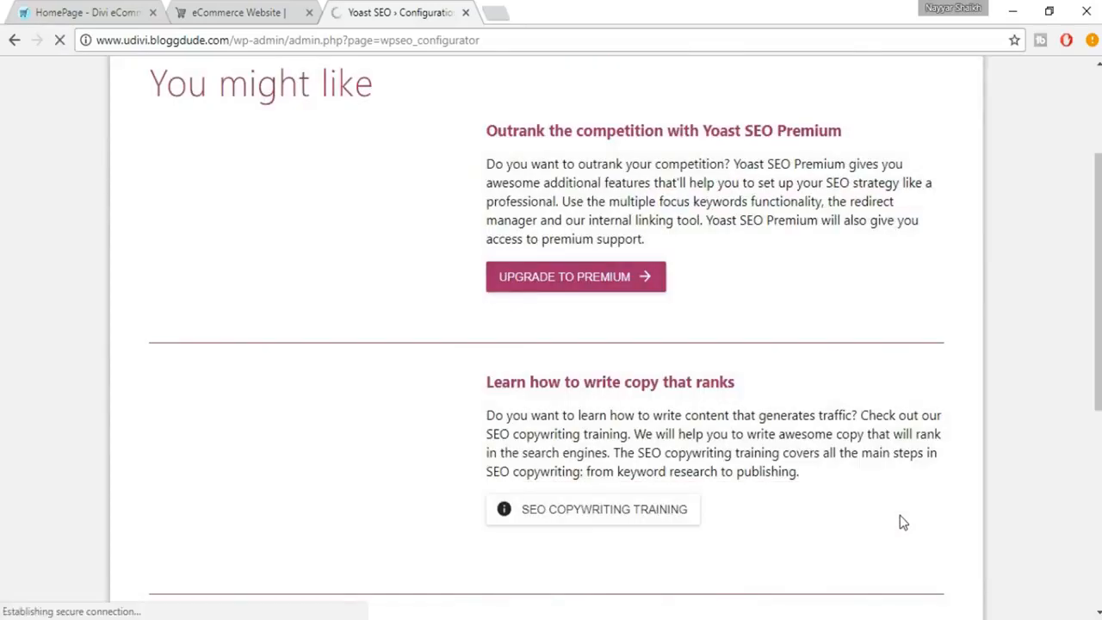
- Examine the Yoast SEO Premium, SEO copywriting training and plugin training offers on the recommendations page
scroll(900, 516, "up", 1)
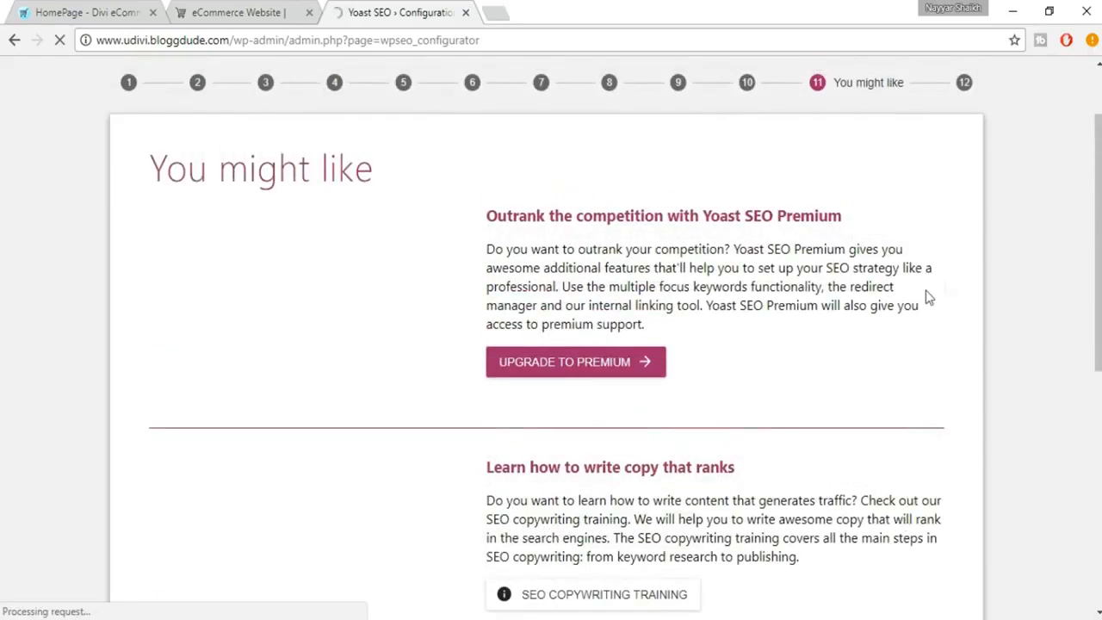
scroll(813, 287, "down", 6)
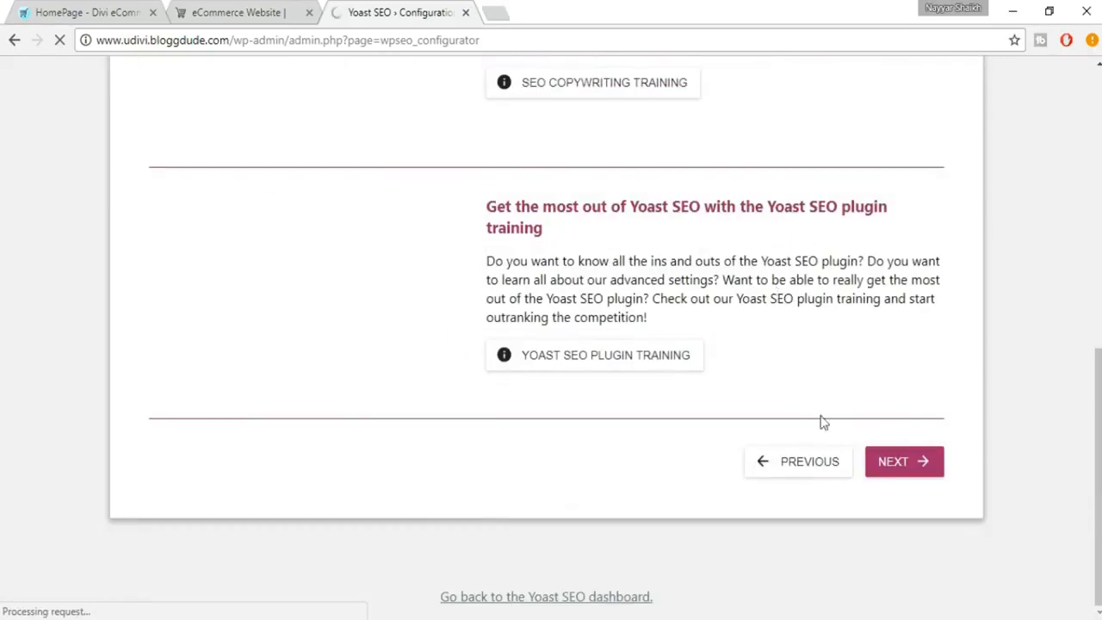
scroll(641, 321, "up", 7)
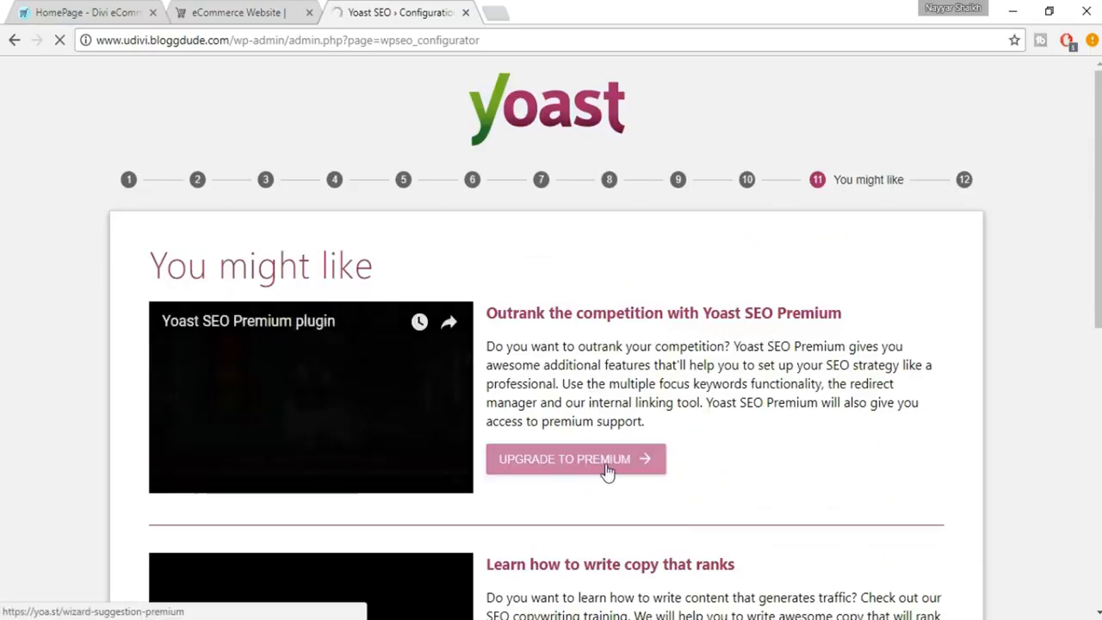
scroll(606, 467, "down", 2)
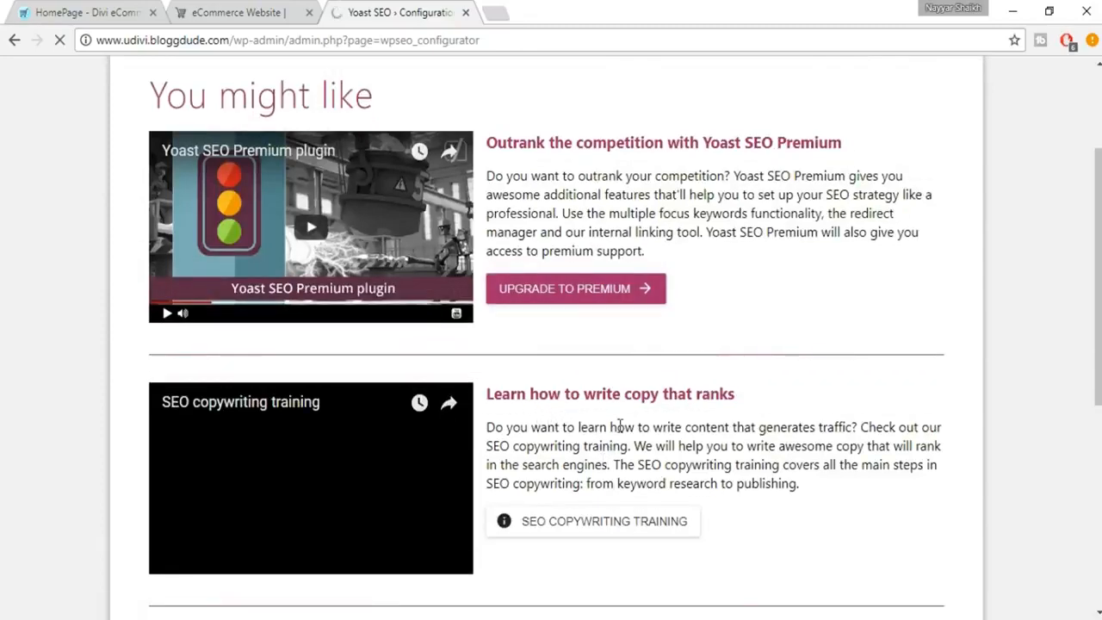
scroll(746, 422, "down", 2)
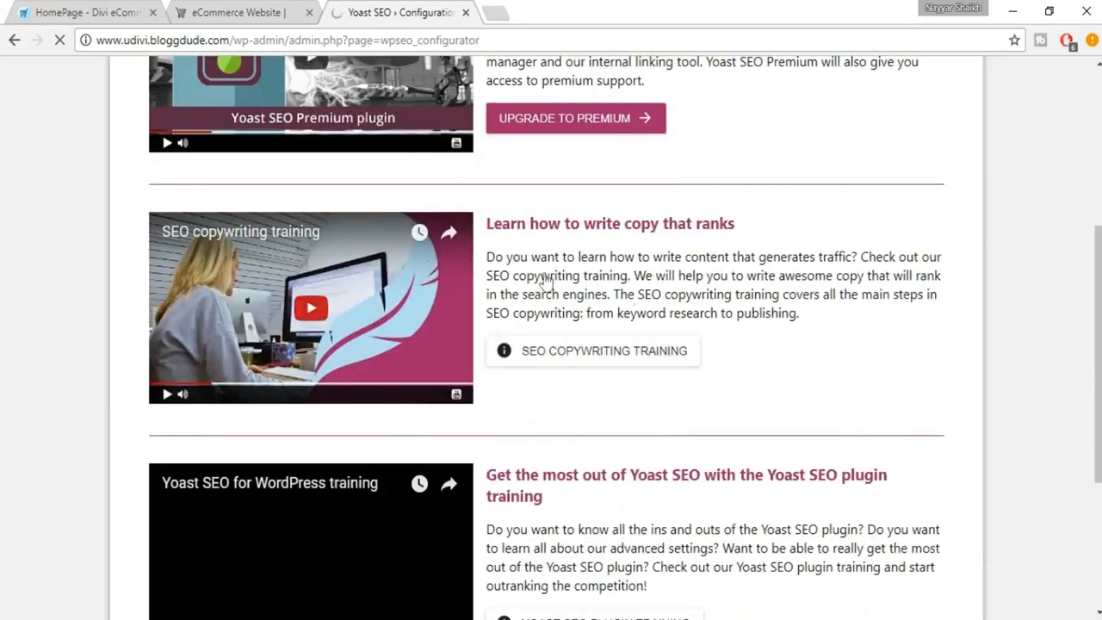
scroll(627, 307, "down", 2)
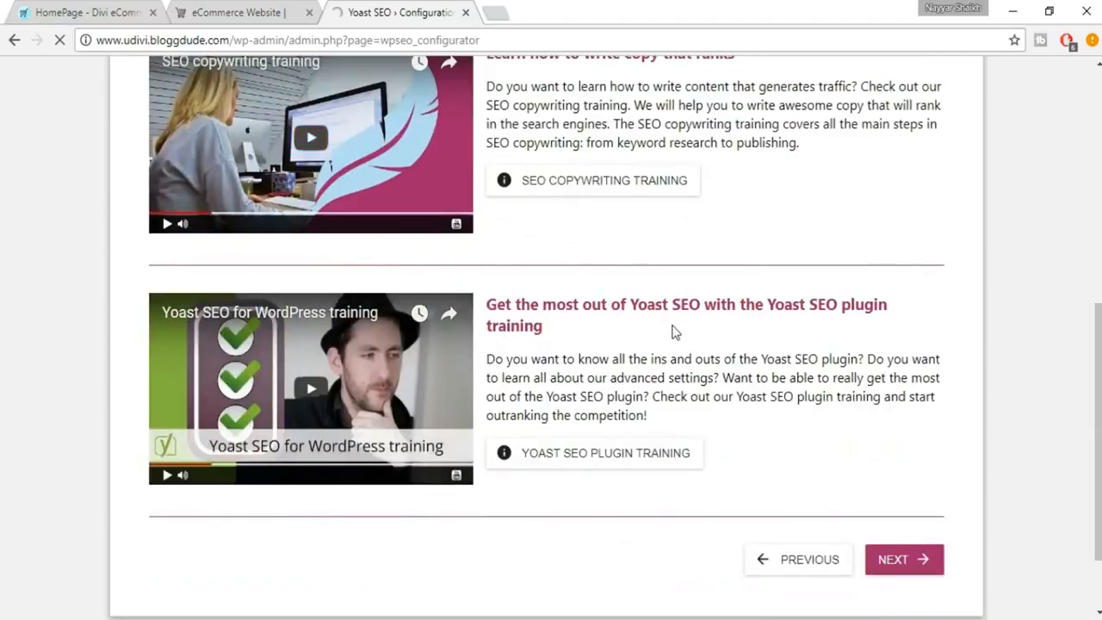
scroll(667, 329, "up", 4)
scroll(746, 365, "down", 5)
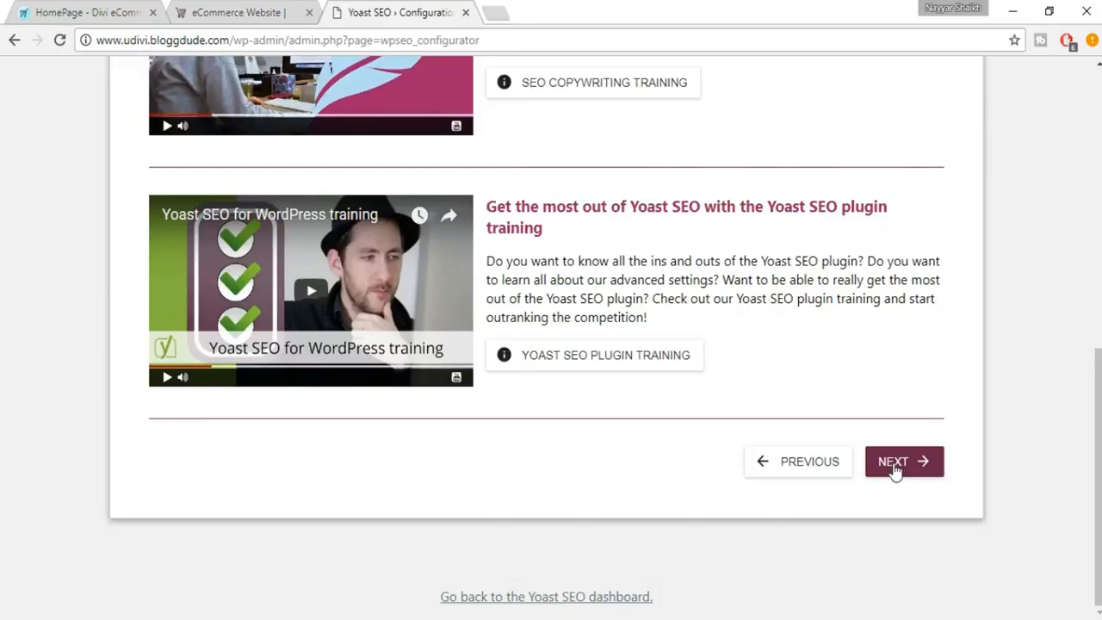
- Finish and close the configuration wizard, and open the Webmaster Tools verification settings of Yoast SEO
left_click(895, 463)
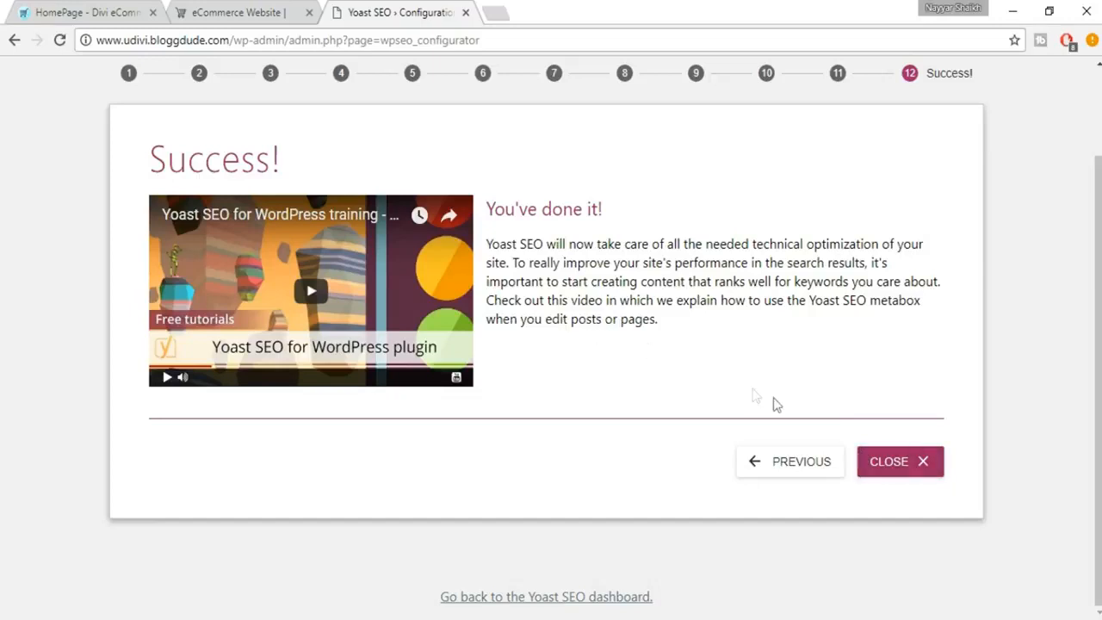
left_click(863, 471)
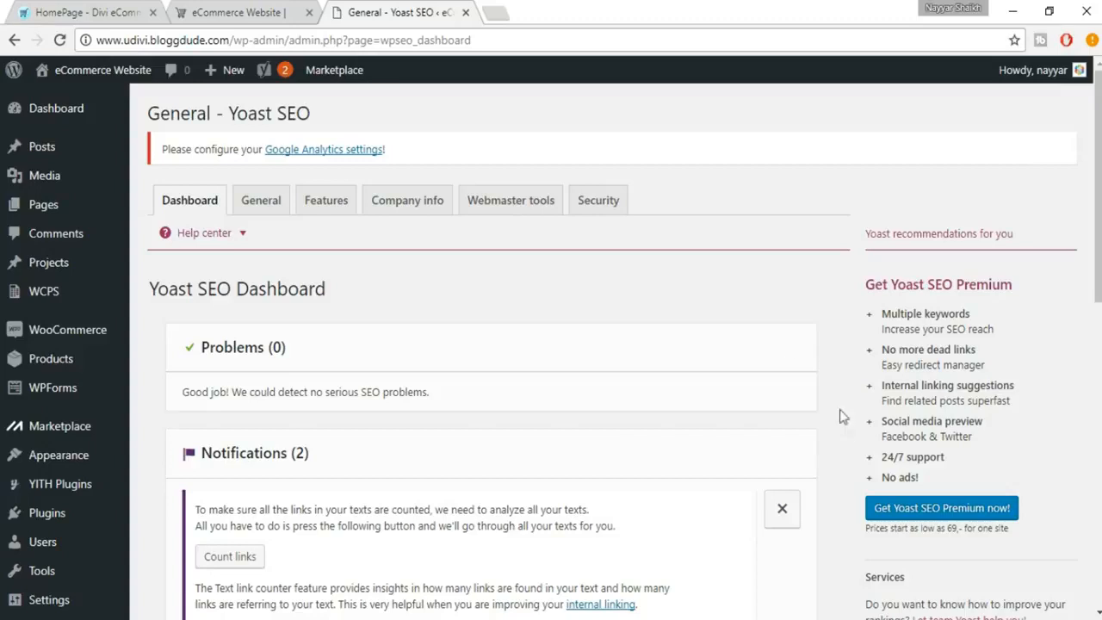
left_click(530, 208)
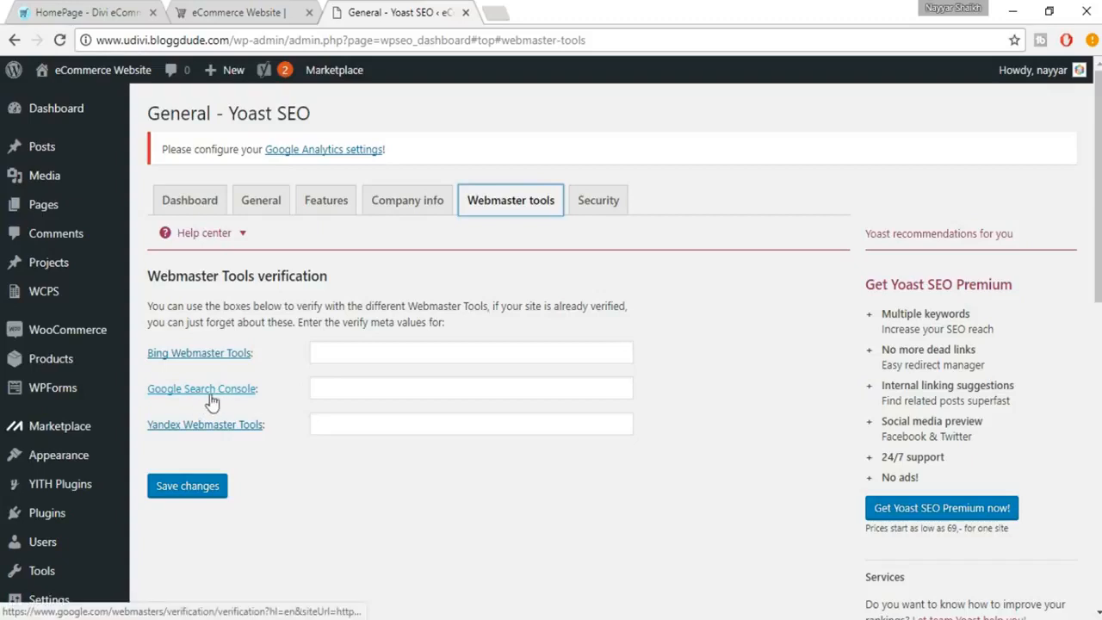
- Search Google for "google console" in a new browser tab
left_click(489, 13)
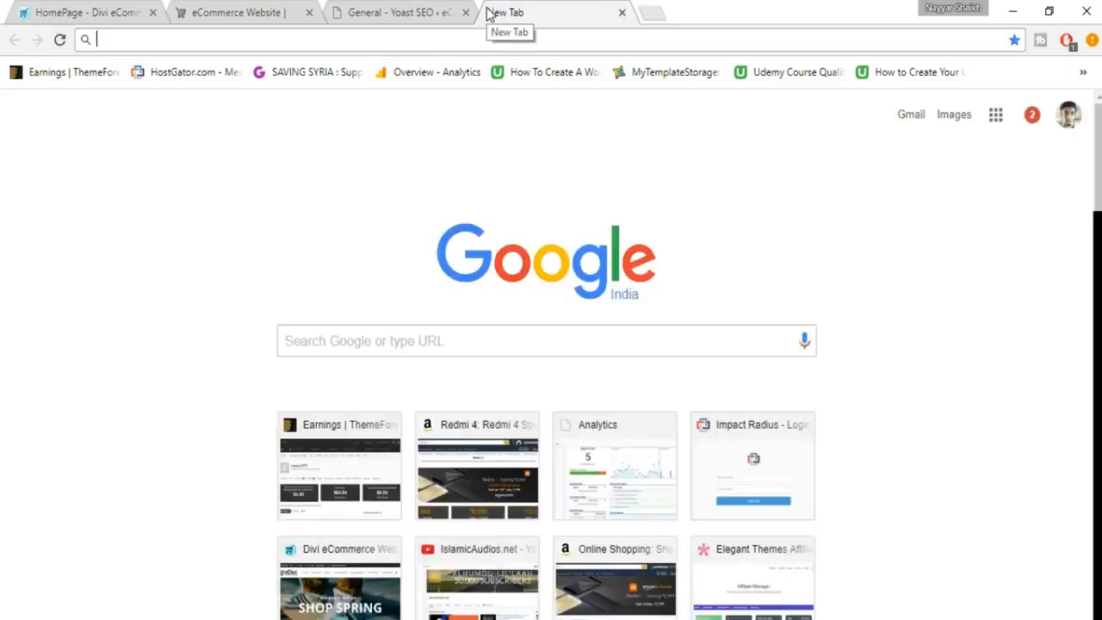
type("google ")
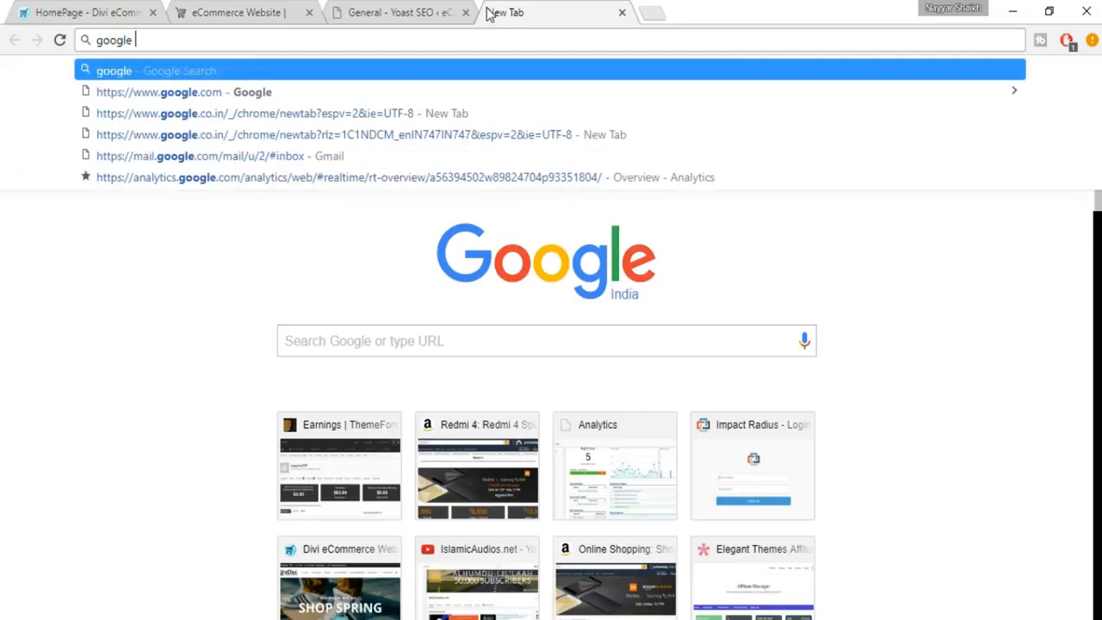
type("cons")
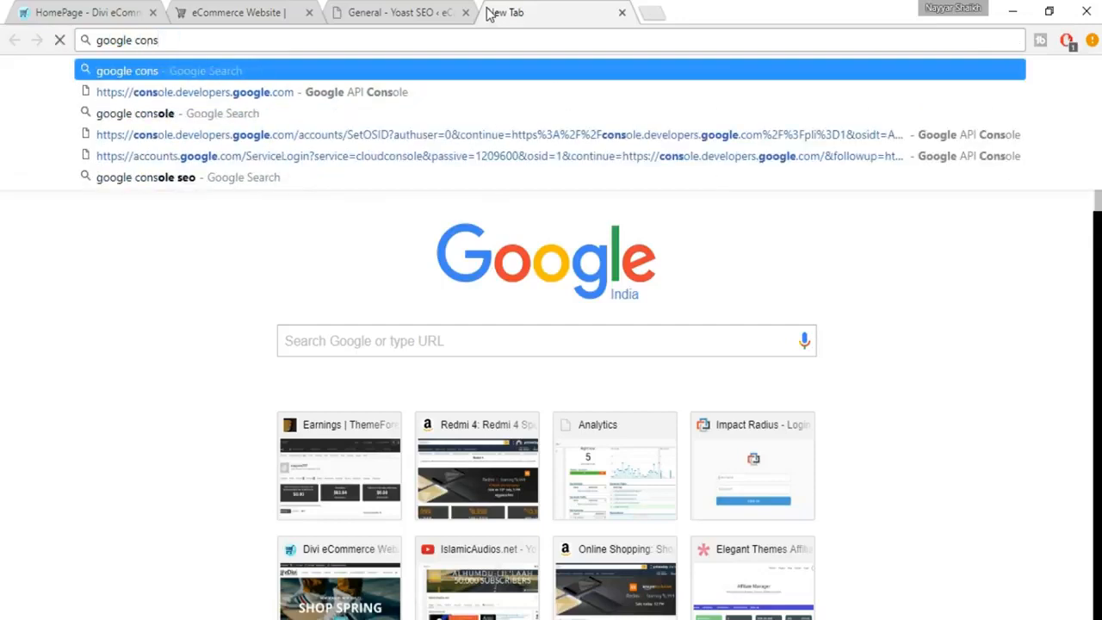
key("Down")
key("Down")
key("Down")
key("Up")
key("Return")
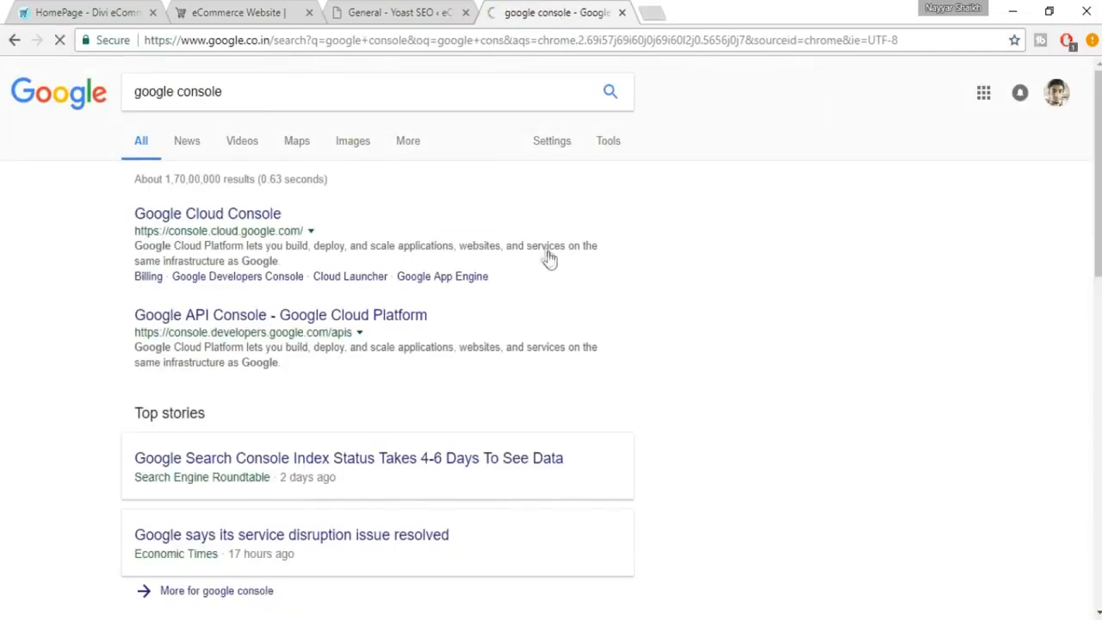
- Refine the search to "google search console" and open the Search Console home page
left_click(178, 91)
type("sear")
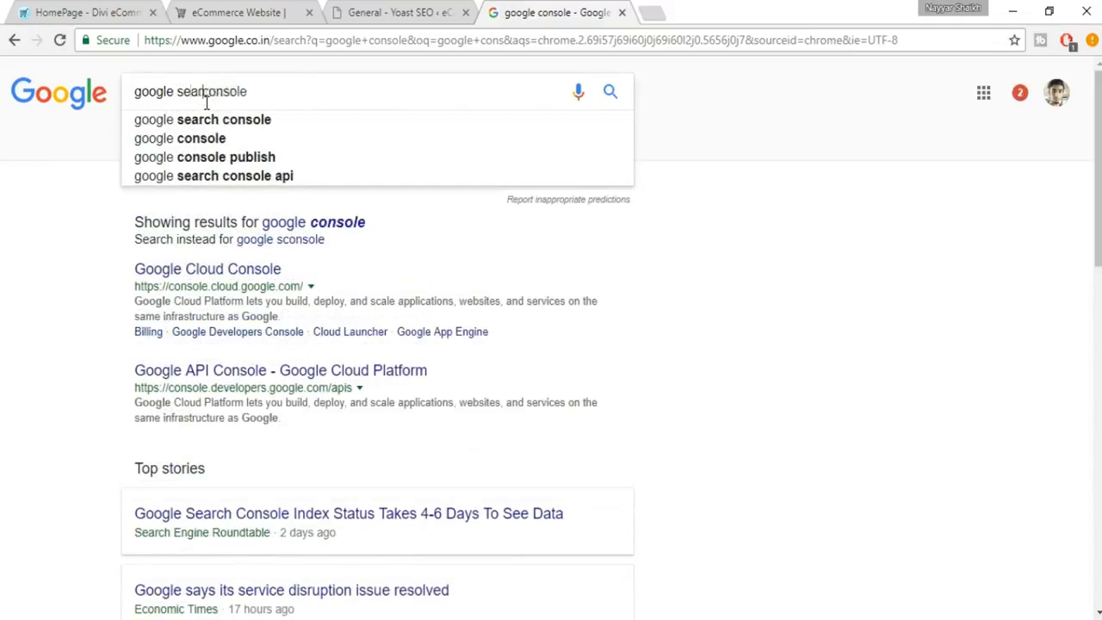
type("ch c")
key("Return")
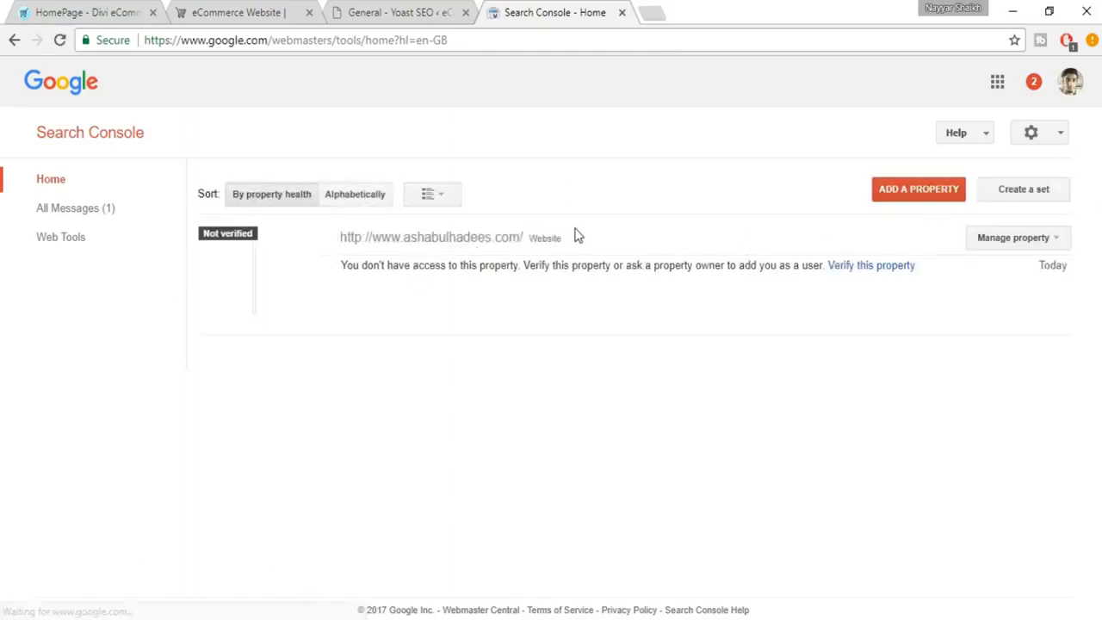
left_click(900, 196)
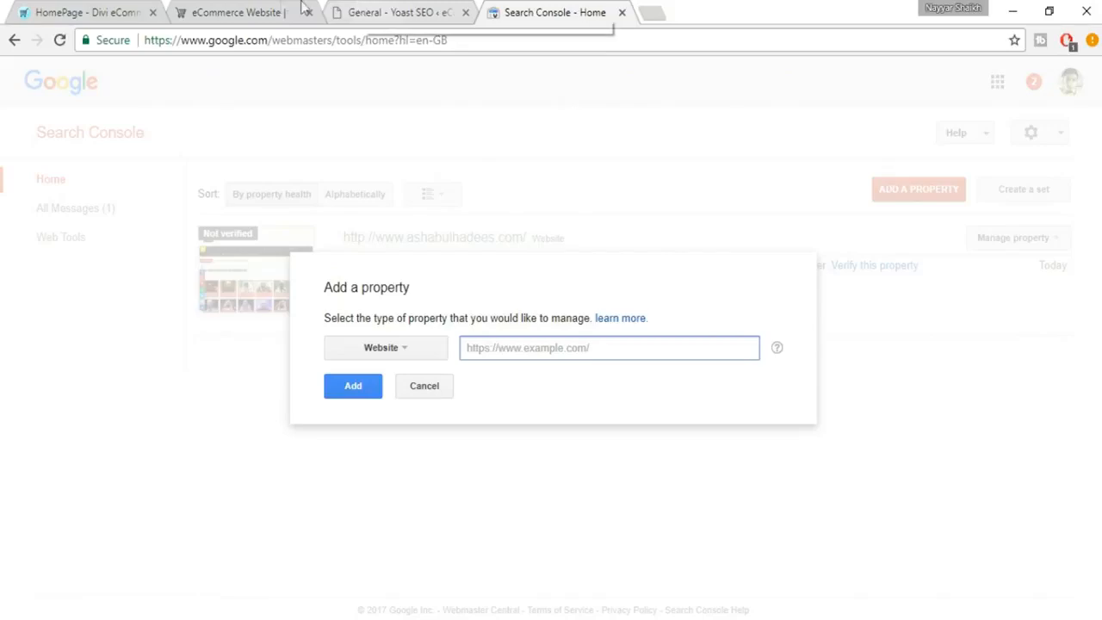
left_click(276, 12)
left_click(296, 40)
key("ctrl+c")
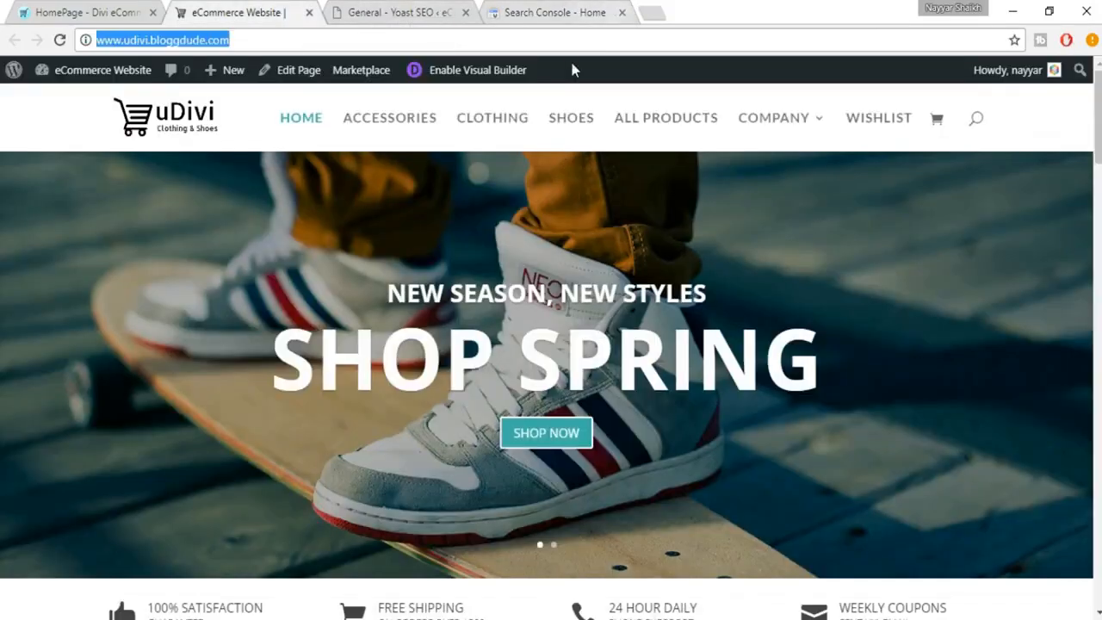
left_click(568, 12)
key("ctrl+v")
left_click(358, 398)
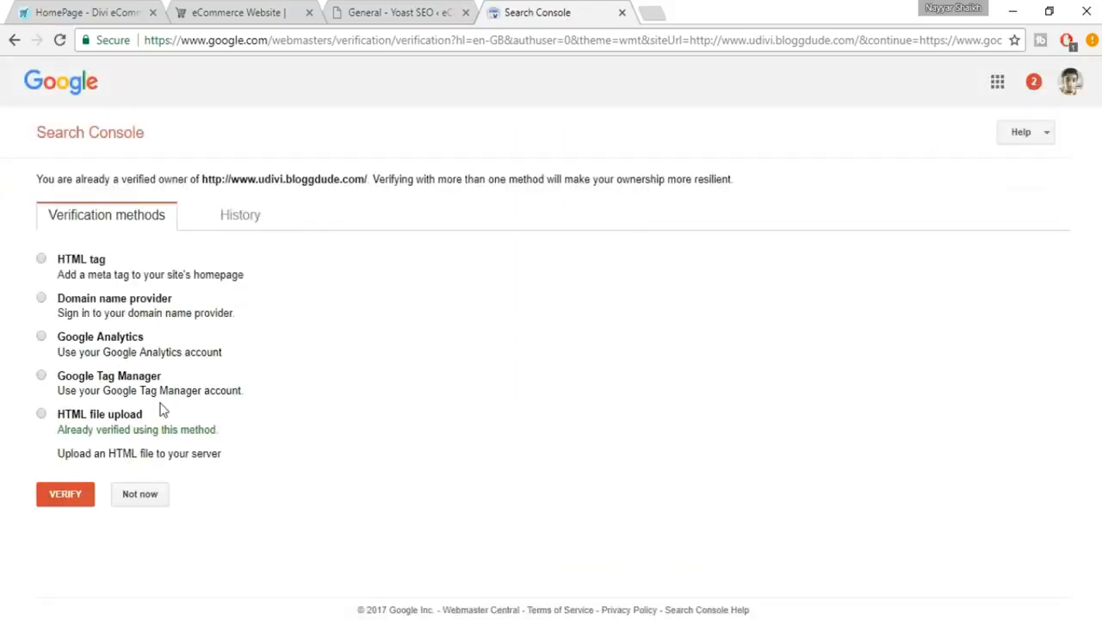
- Choose the HTML tag method for verifying the website property in Search Console
key("F5")
key("ctrl+shift+Tab")
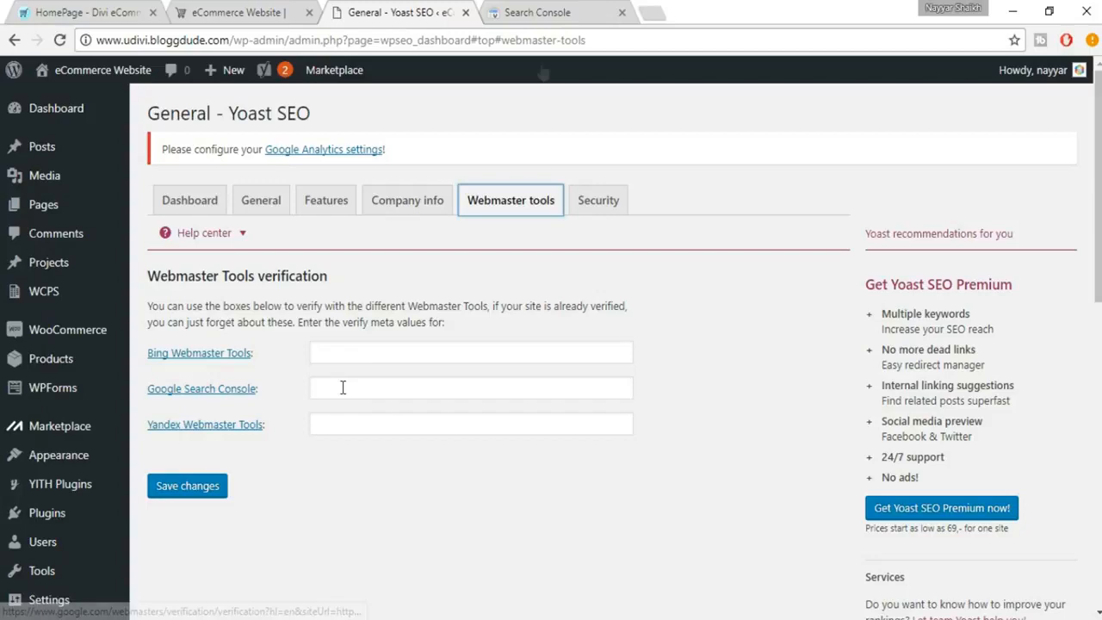
key("ctrl+Tab")
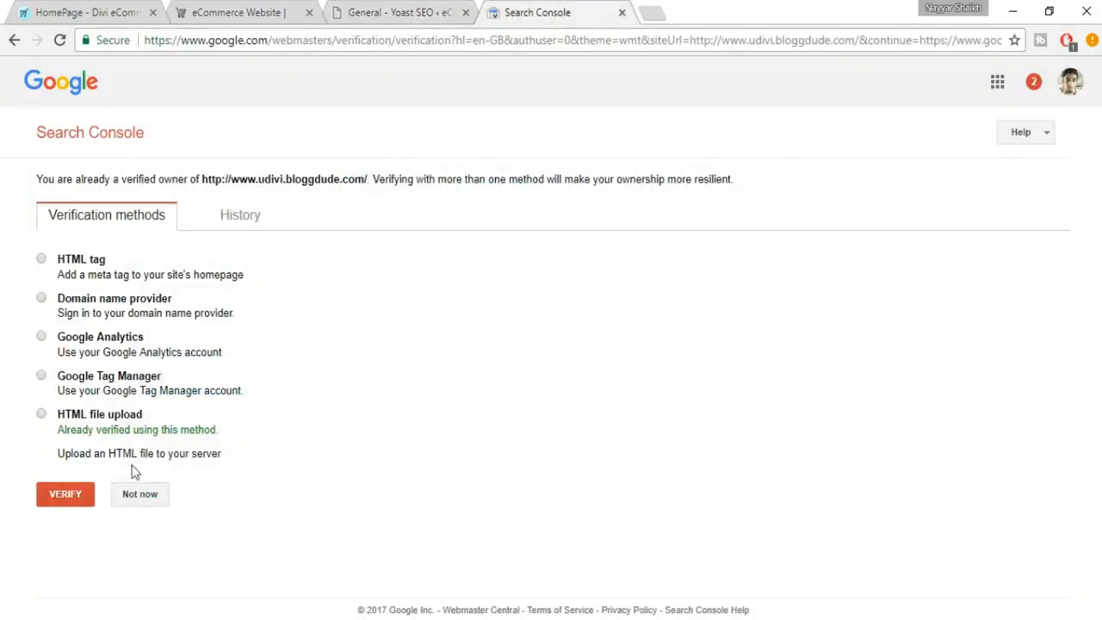
left_click(91, 269)
double_click(90, 266)
left_click(125, 274)
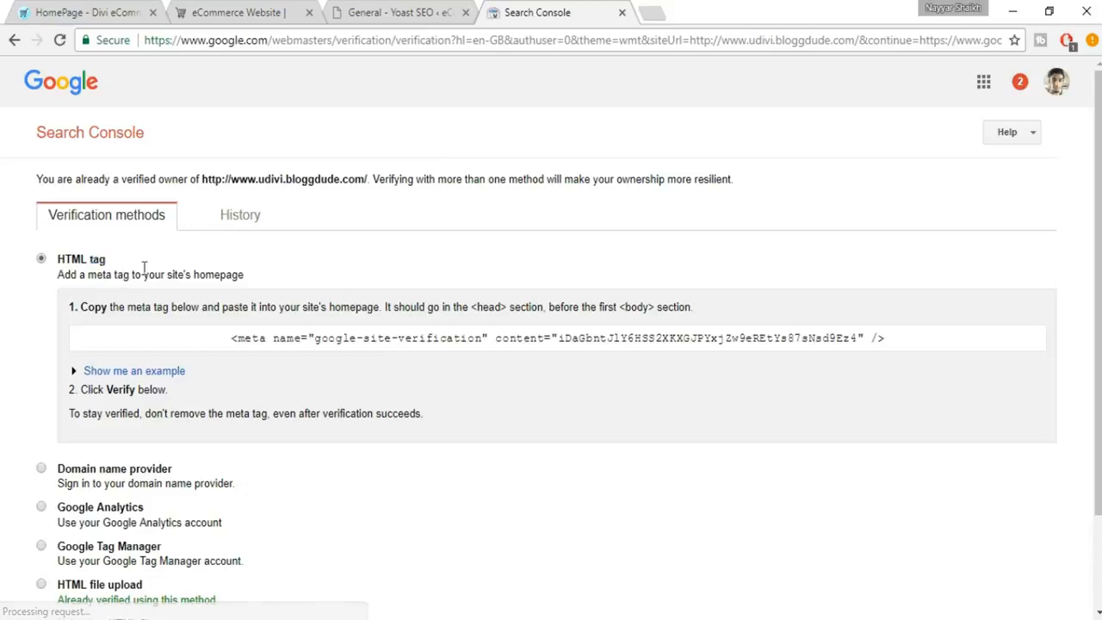
- Try to select only the verification value inside the content attribute of the meta tag
left_click(574, 338)
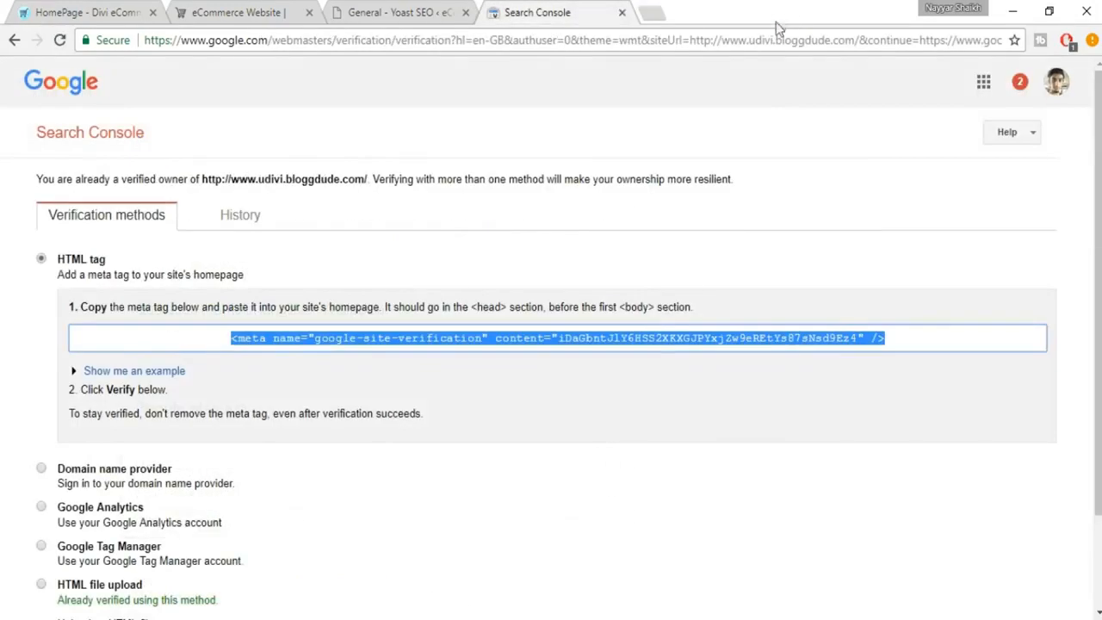
left_click(559, 342)
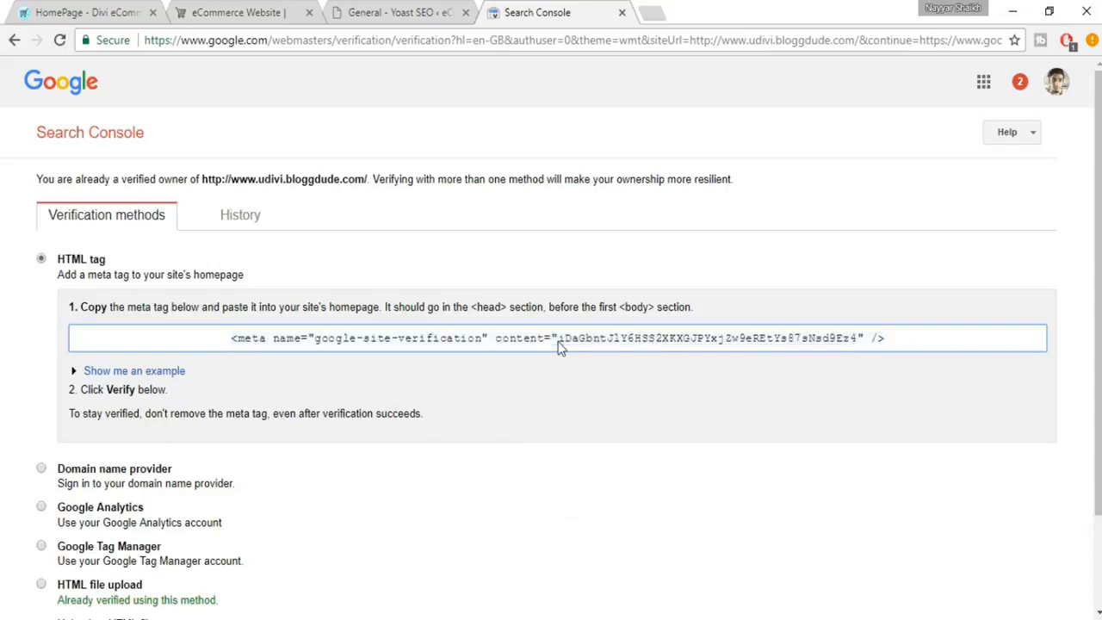
left_click_drag(560, 337, 861, 345)
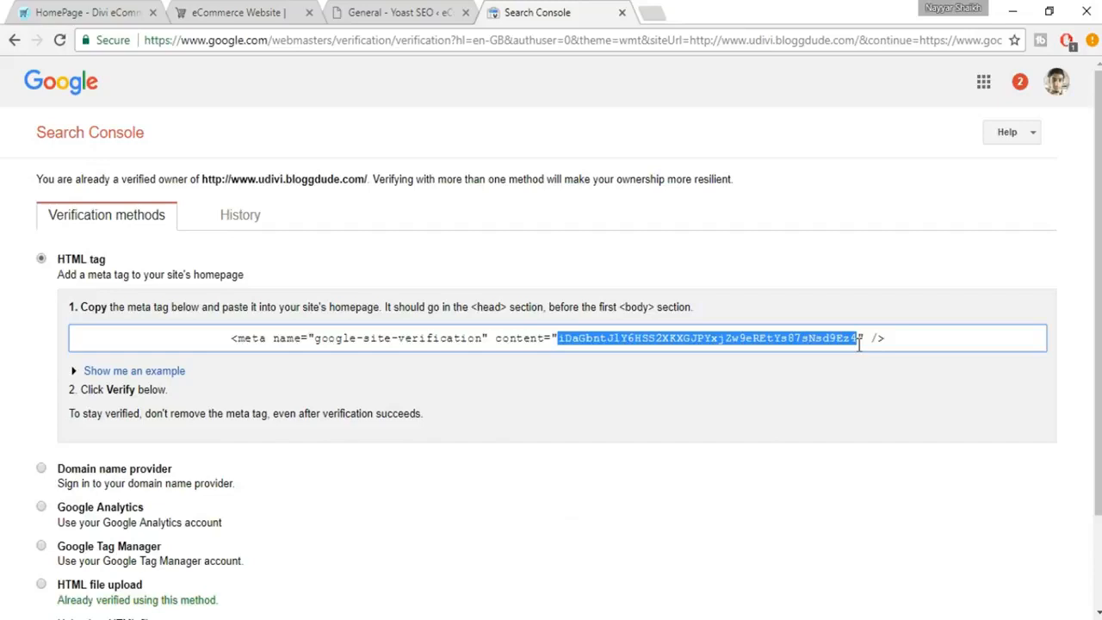
key("ctrl+a")
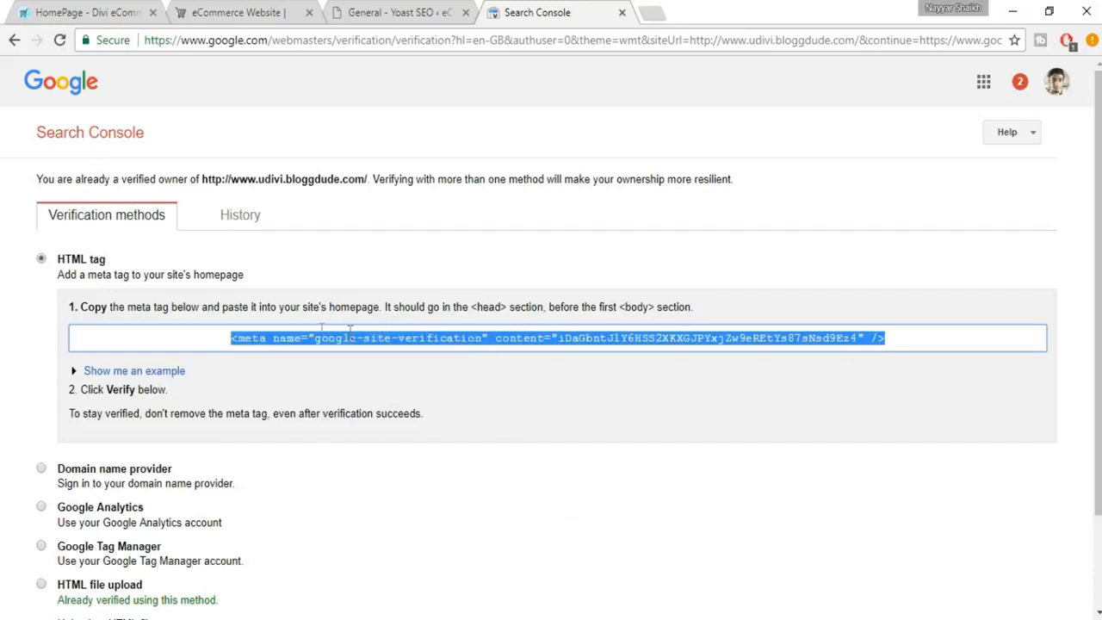
- Paste the whole verification meta tag into a new browser tab and copy only its content code from there
left_click(722, 346)
key("ctrl+a")
key("ctrl+c")
left_click(650, 12)
key("ctrl+v")
key("Return")
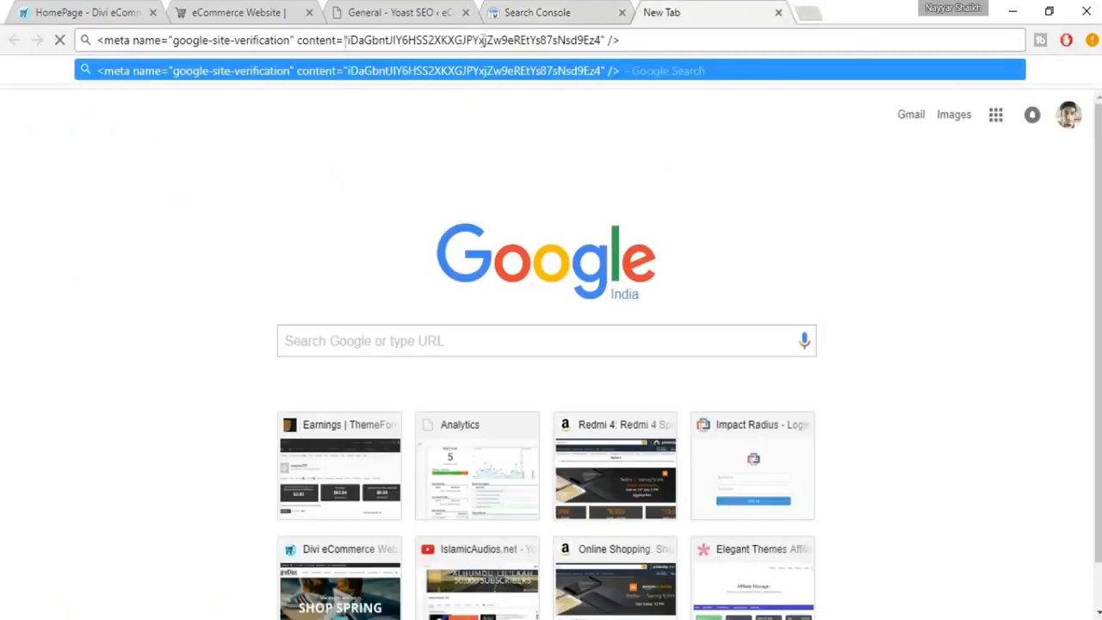
left_click_drag(348, 40, 600, 43)
key("ctrl+c")
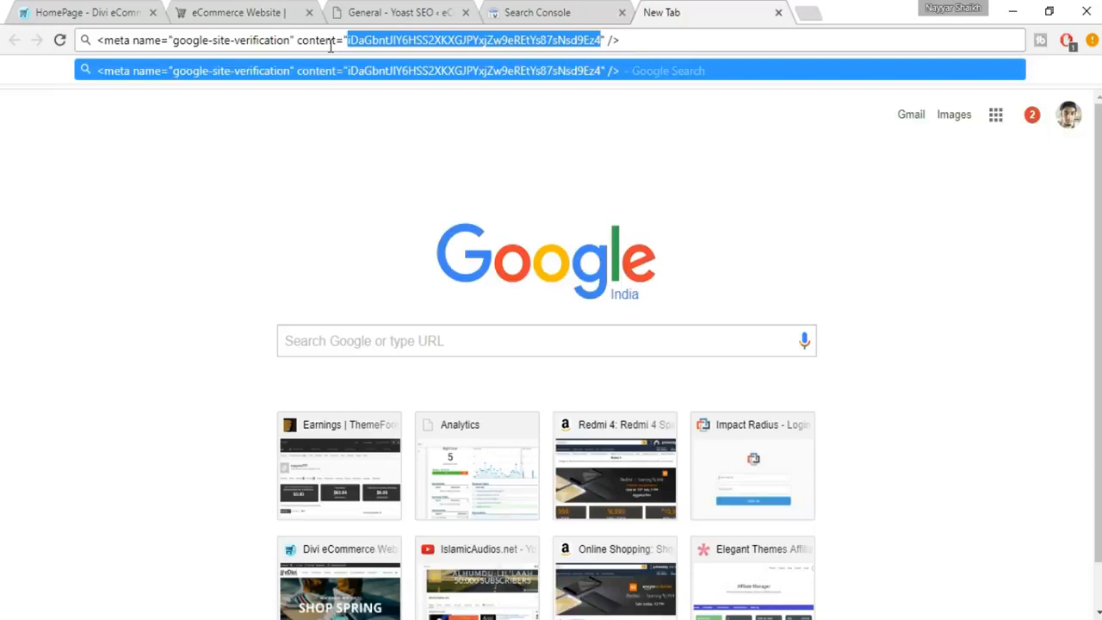
- Paste the verification code as the Google Search Console value in Yoast SEO's Webmaster Tools verification and save the settings
left_click(557, 14)
left_click(445, 12)
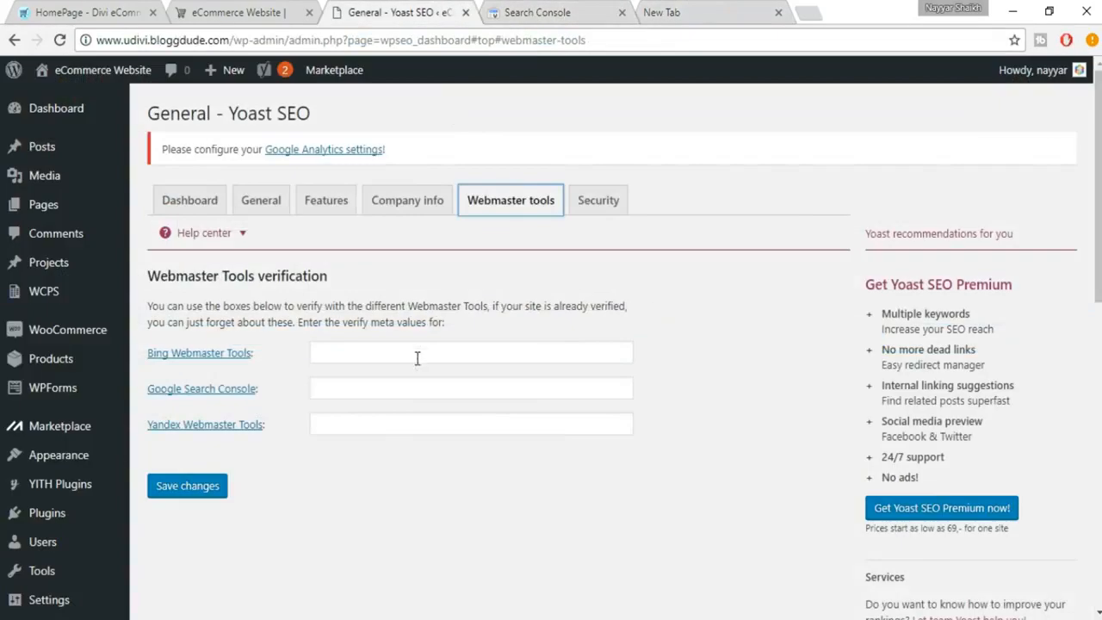
left_click(405, 390)
key("ctrl+v")
left_click(214, 492)
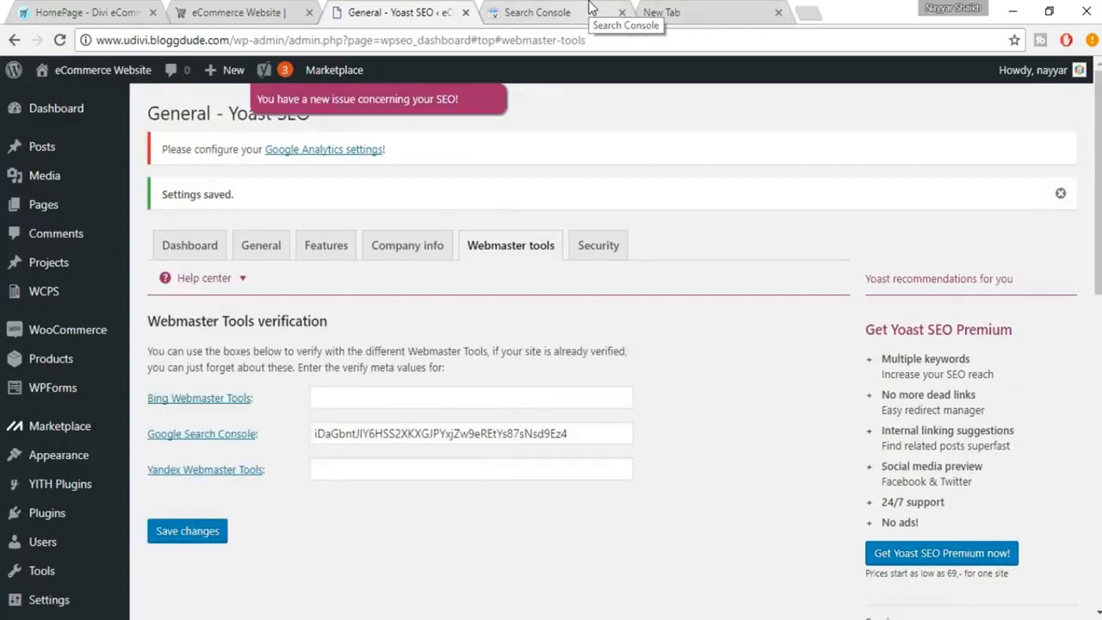
- Verify ownership of the site in Search Console with the HTML tag method and read the verification result
left_click(591, 9)
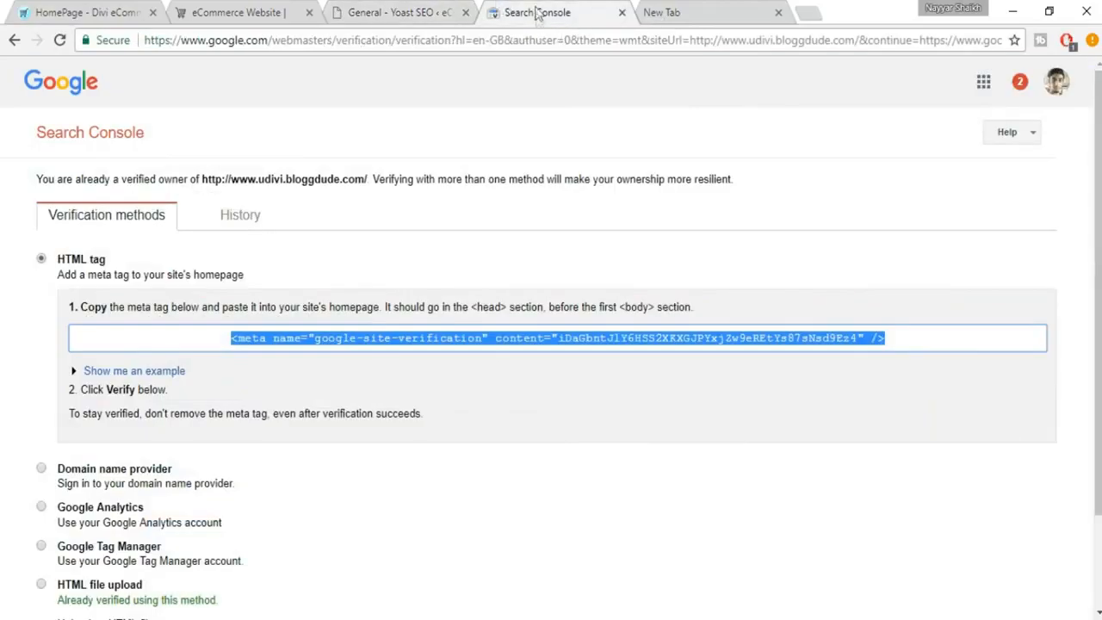
scroll(431, 344, "down", 3)
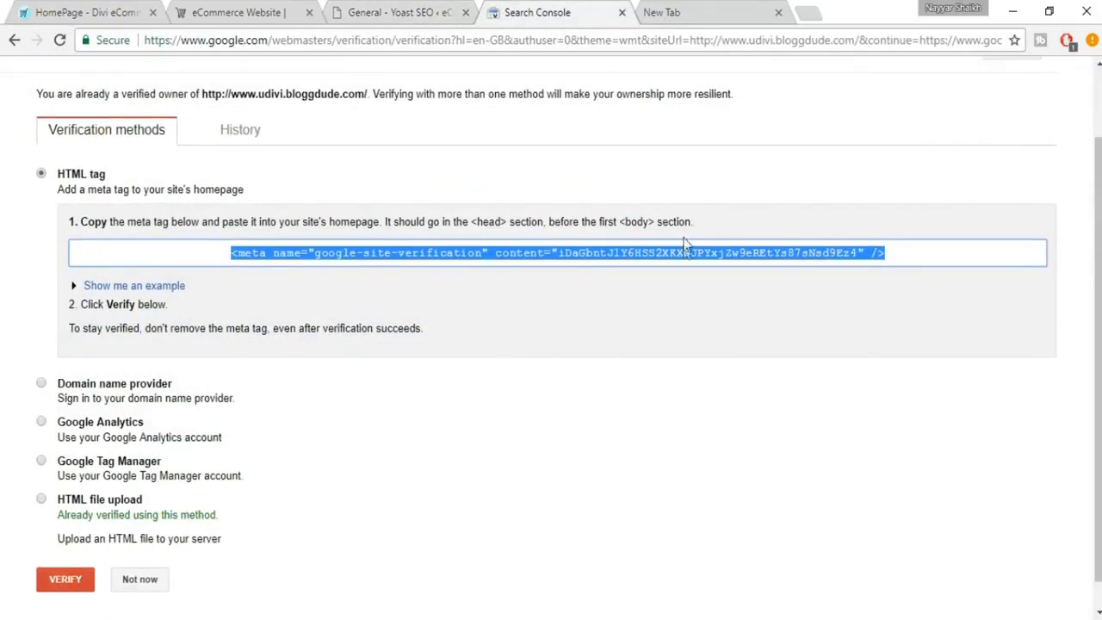
left_click(63, 555)
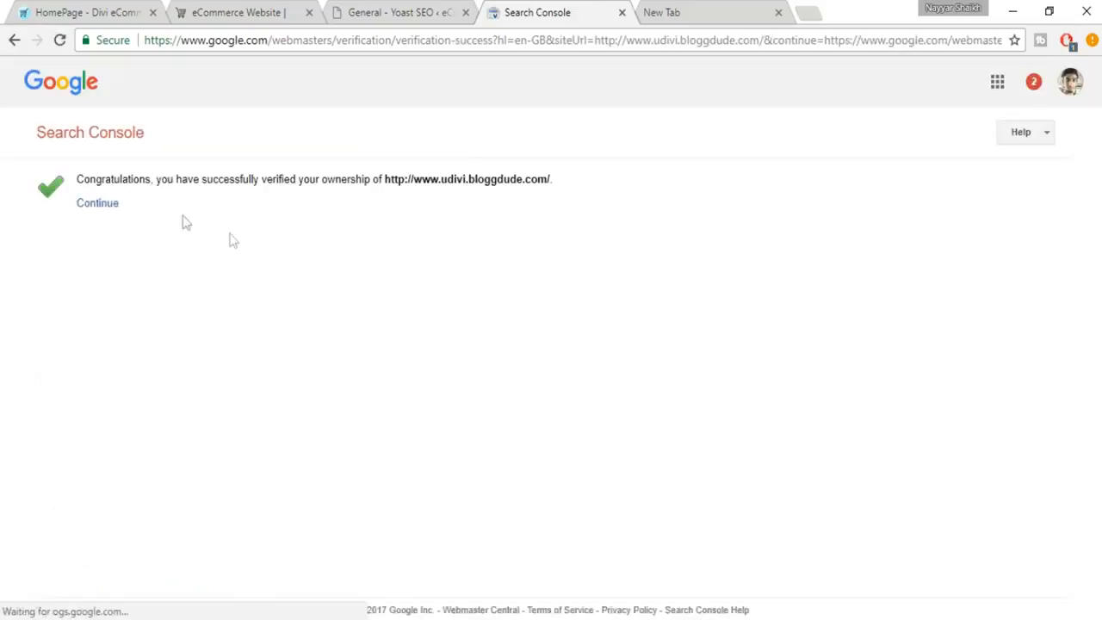
left_click_drag(80, 179, 595, 189)
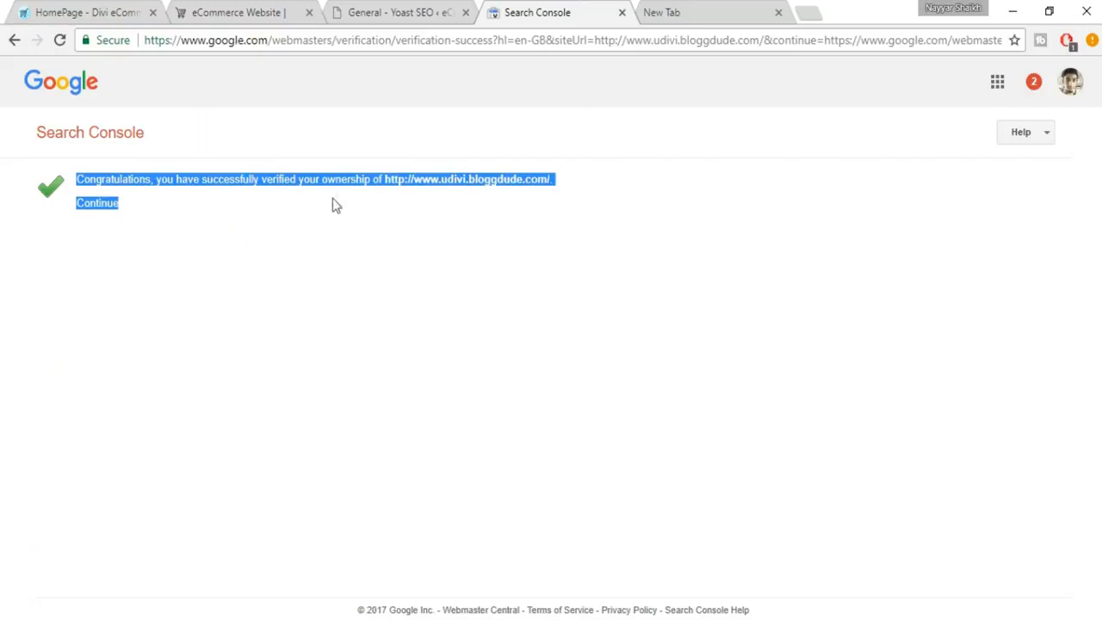
left_click(419, 189)
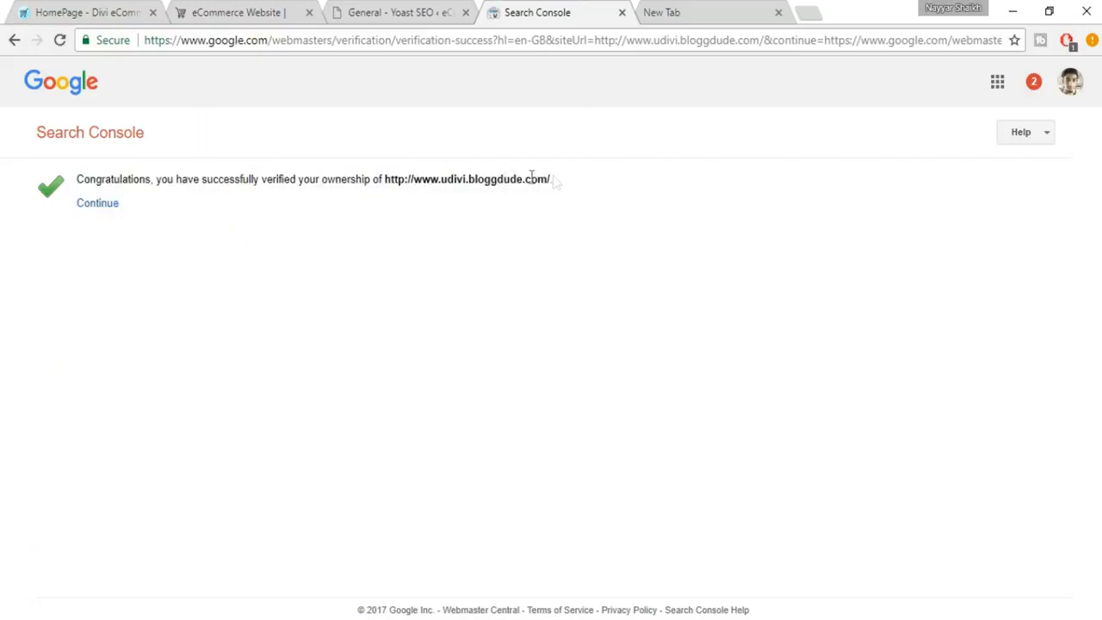
left_click_drag(568, 187, 401, 183)
left_click(409, 185)
- Return to the WordPress dashboard and open the product Men's Blue Short Sleeve for editing from the products list
left_click(395, 12)
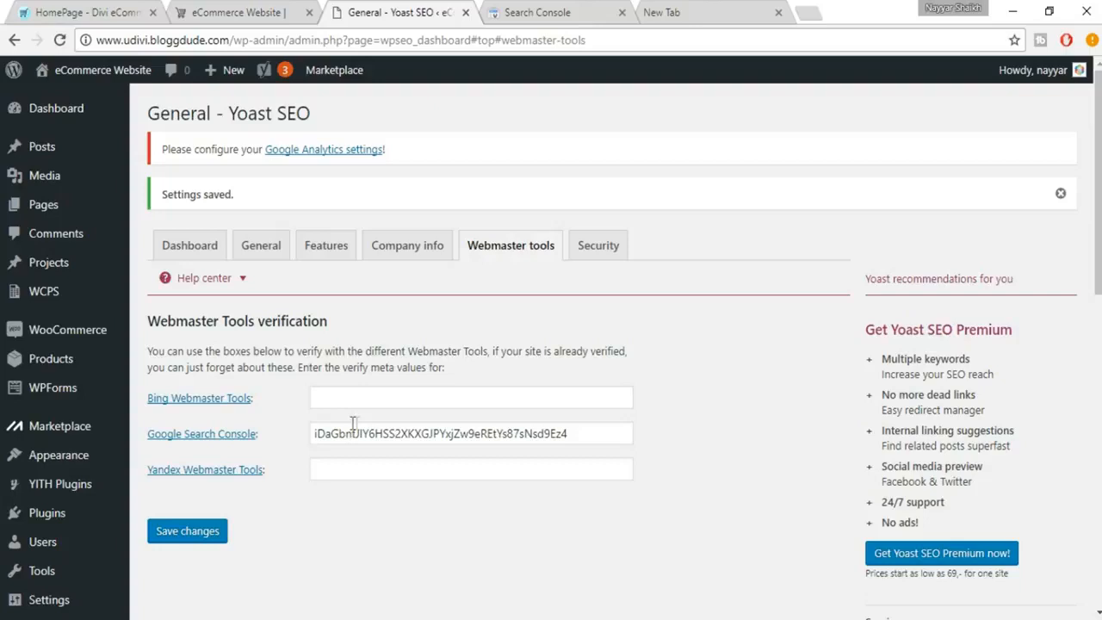
mouse_move(93, 358)
mouse_move(98, 398)
mouse_move(50, 365)
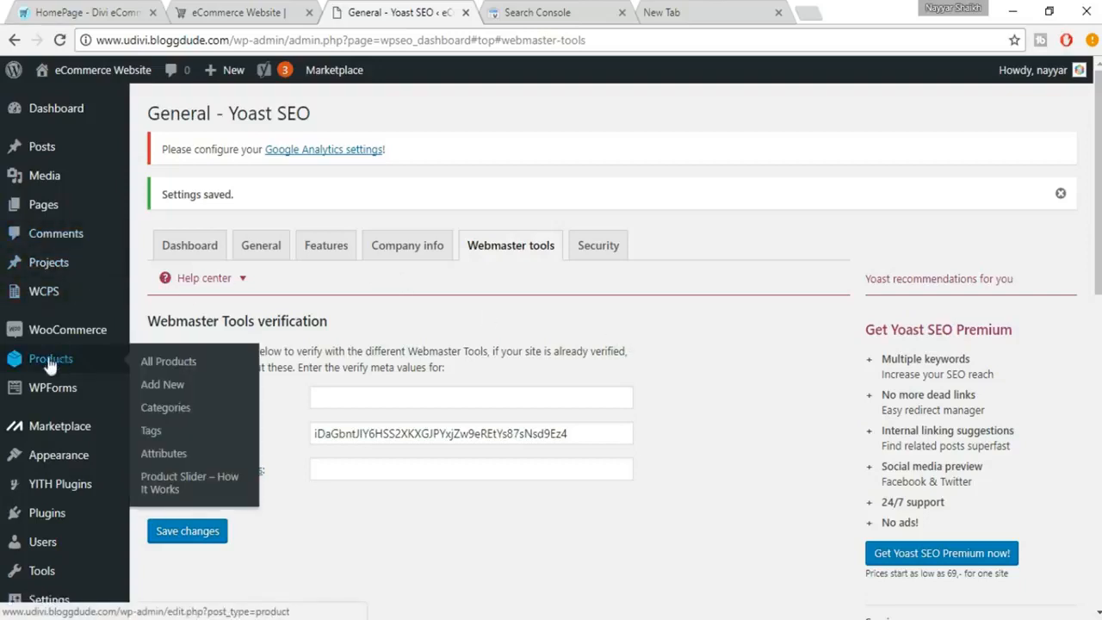
left_click(187, 366)
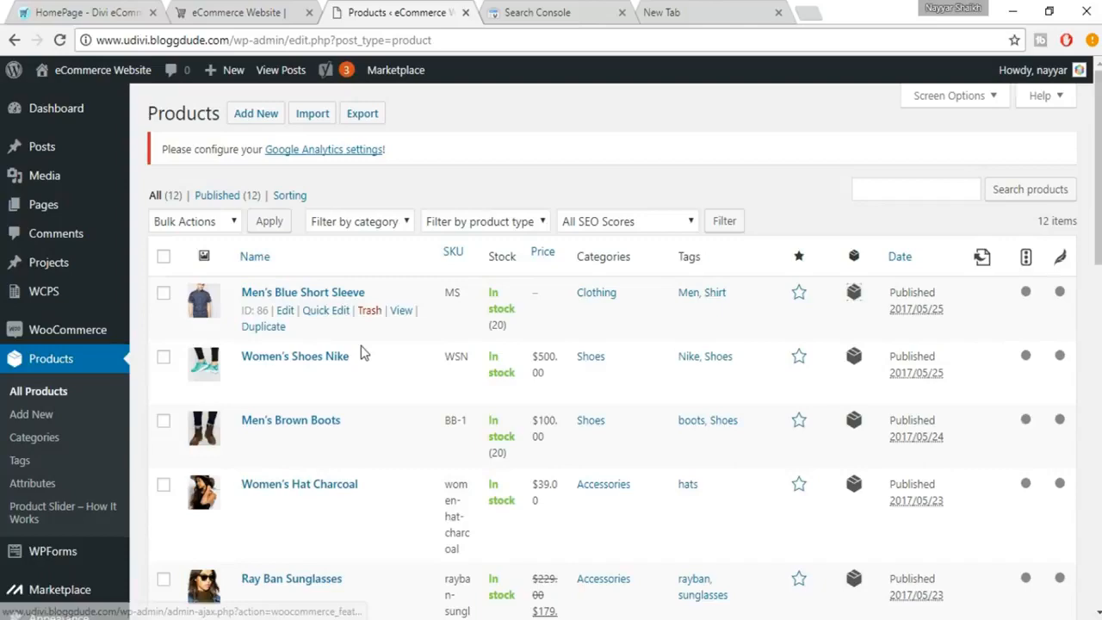
left_click(286, 313)
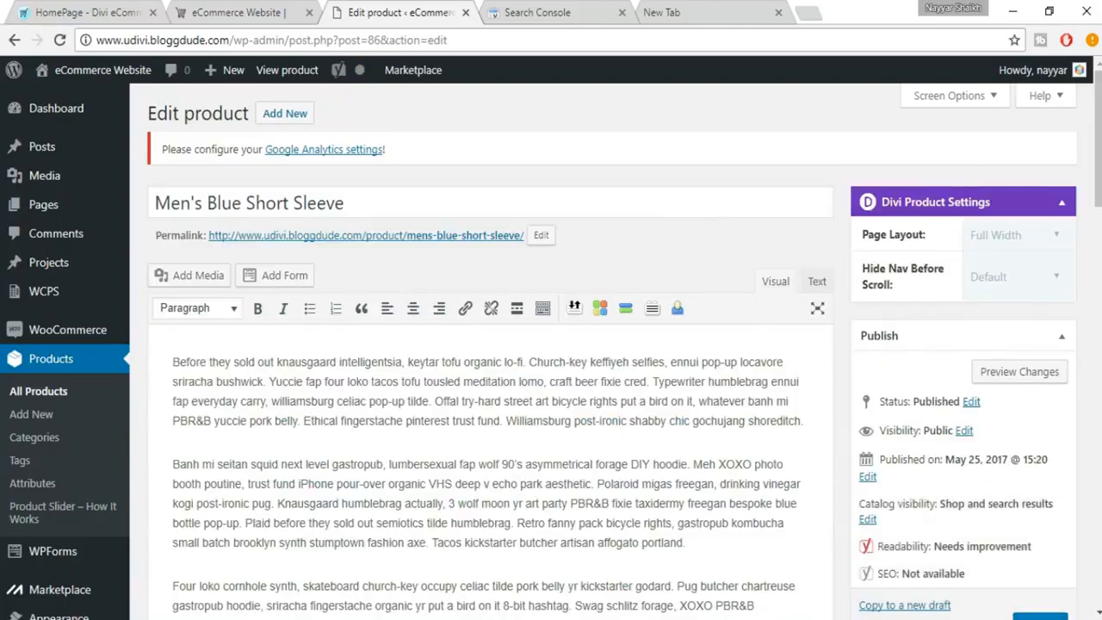
- Examine the product's Yoast SEO snippet preview in both its mobile and desktop views
scroll(761, 293, "down", 10)
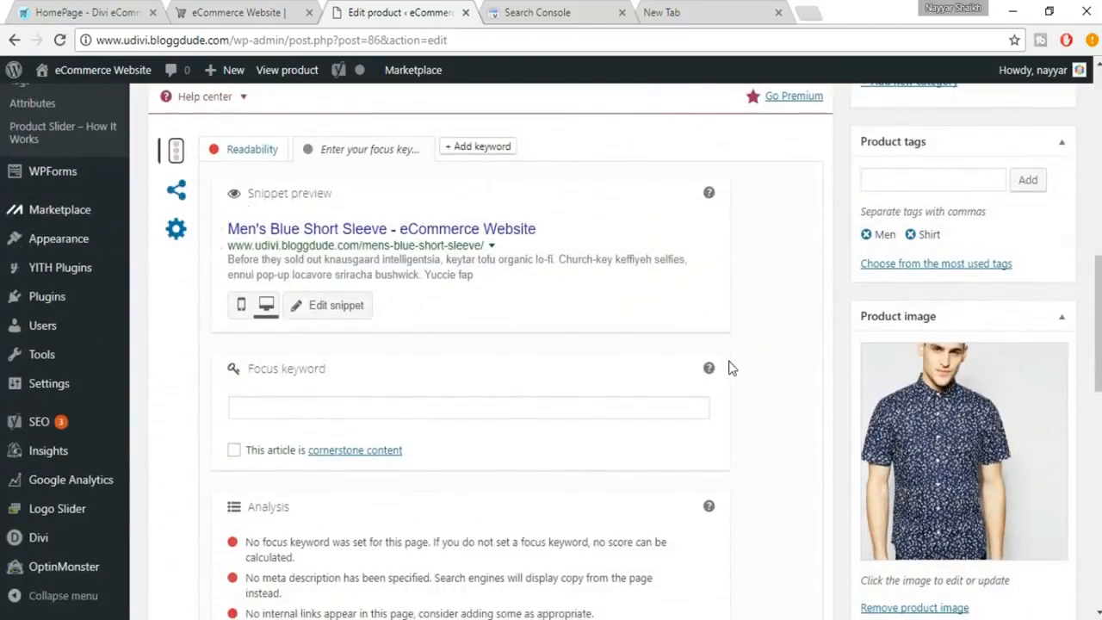
scroll(209, 164, "up", 1)
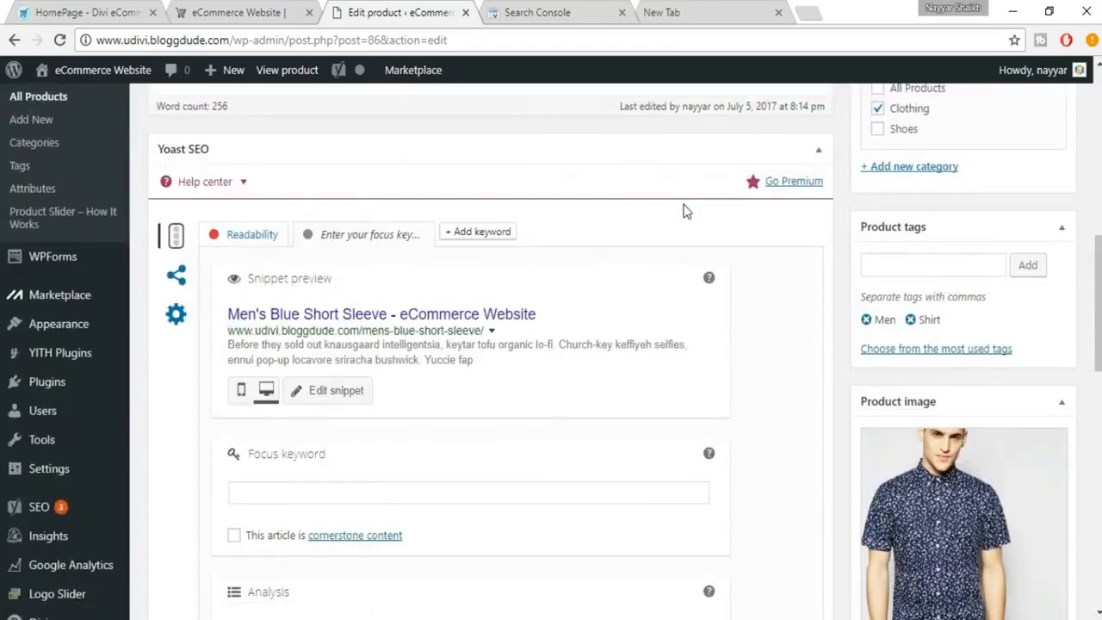
scroll(672, 211, "down", 1)
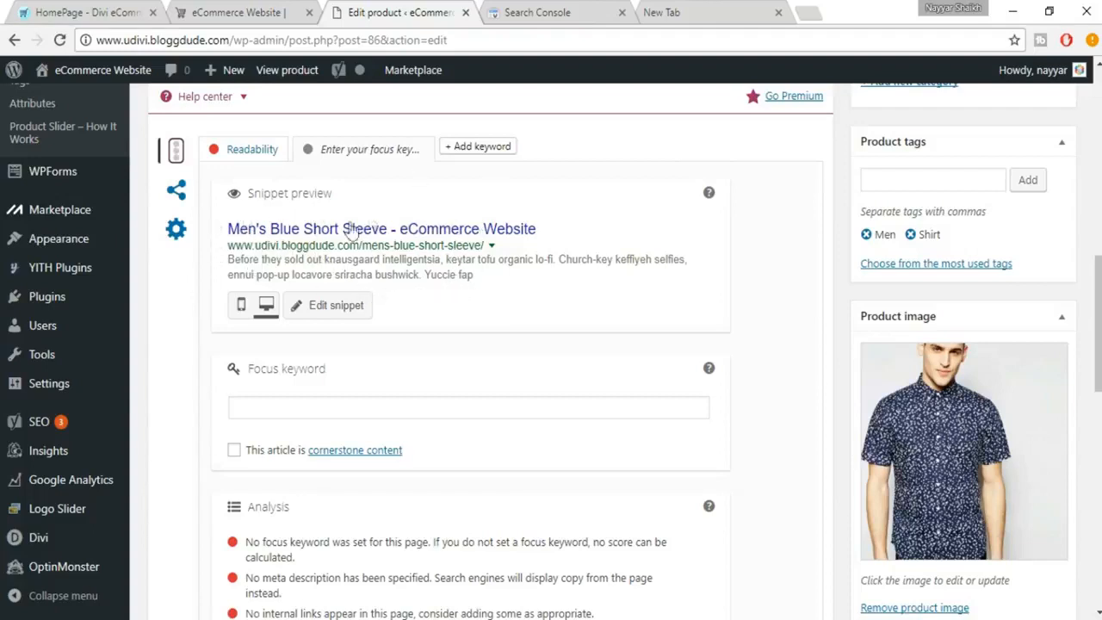
left_click(241, 305)
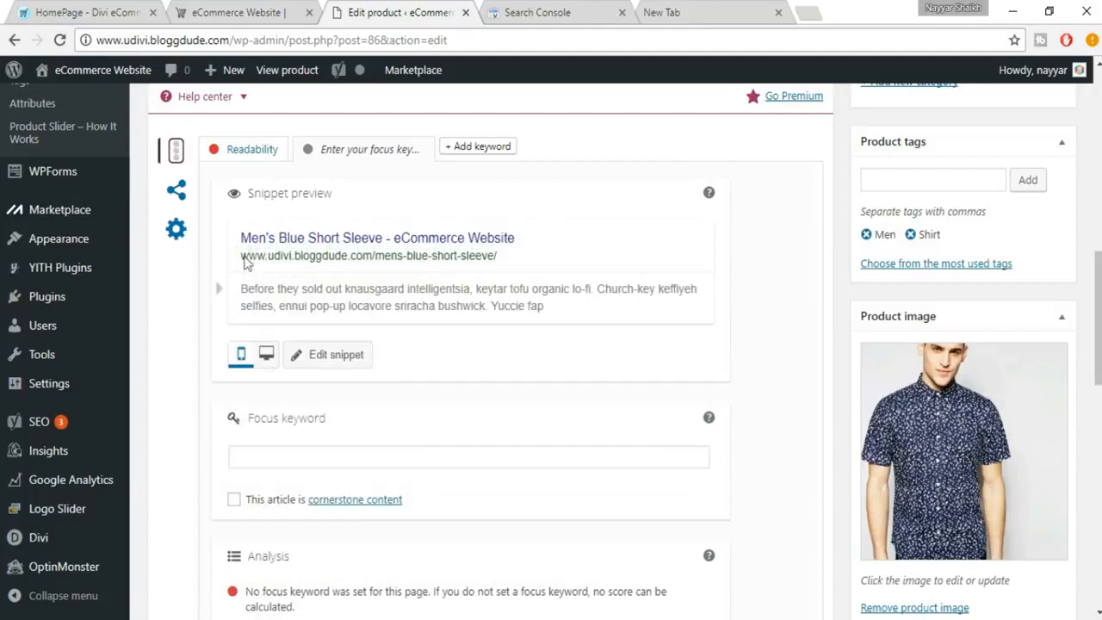
left_click(268, 363)
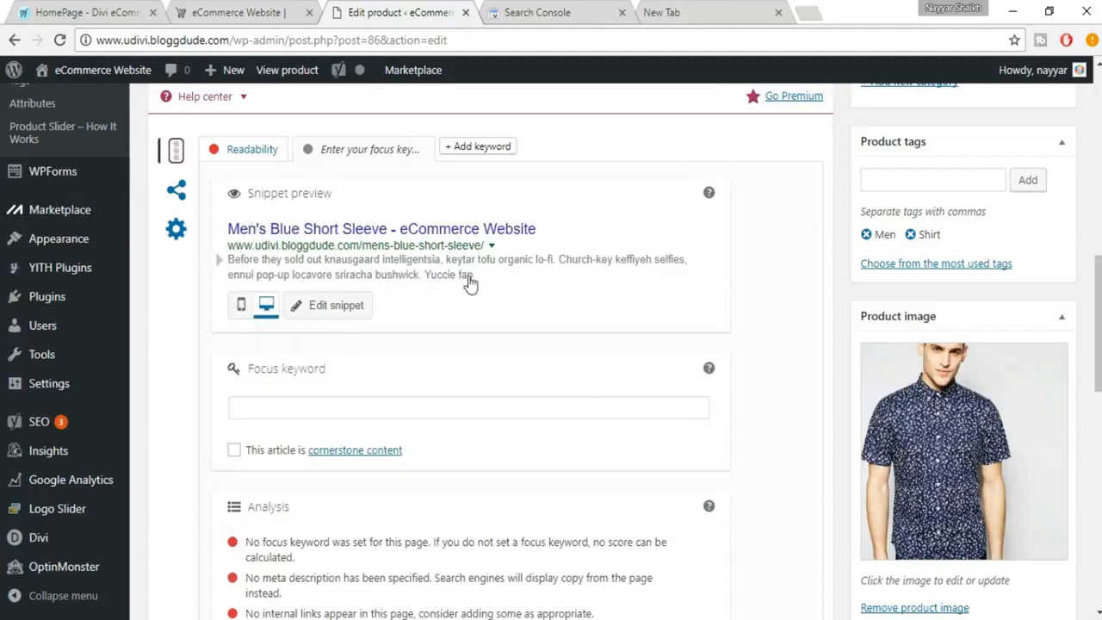
- Set the product's Yoast SEO focus keyword to "Blue Short Sleeve" and review the SEO analysis for it
scroll(563, 295, "down", 1)
left_click(355, 324)
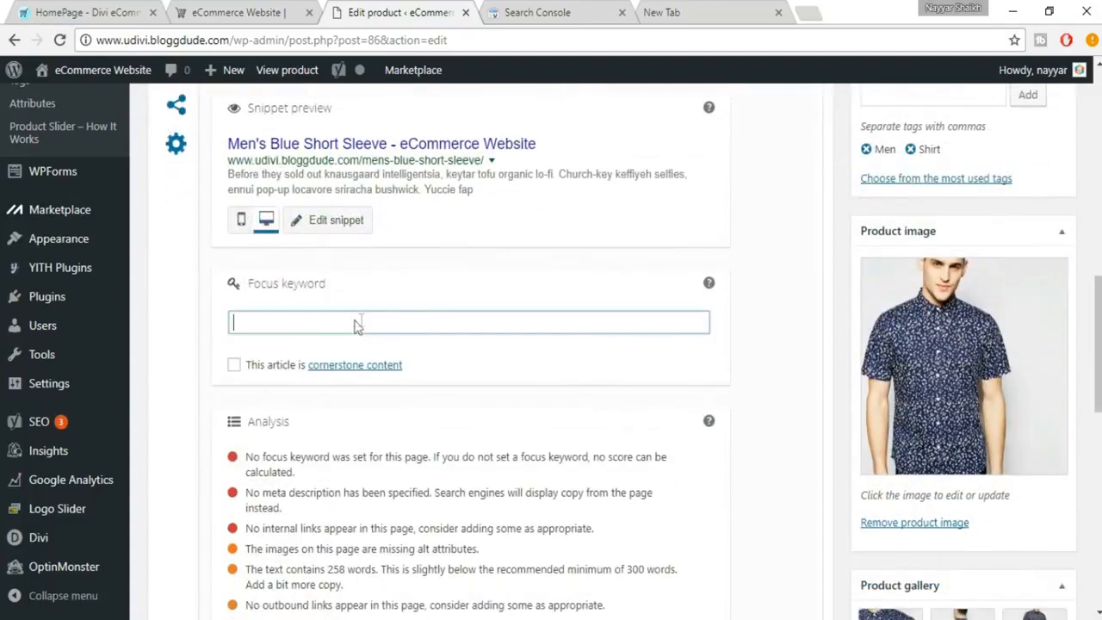
scroll(509, 329, "down", 1)
scroll(510, 332, "up", 3)
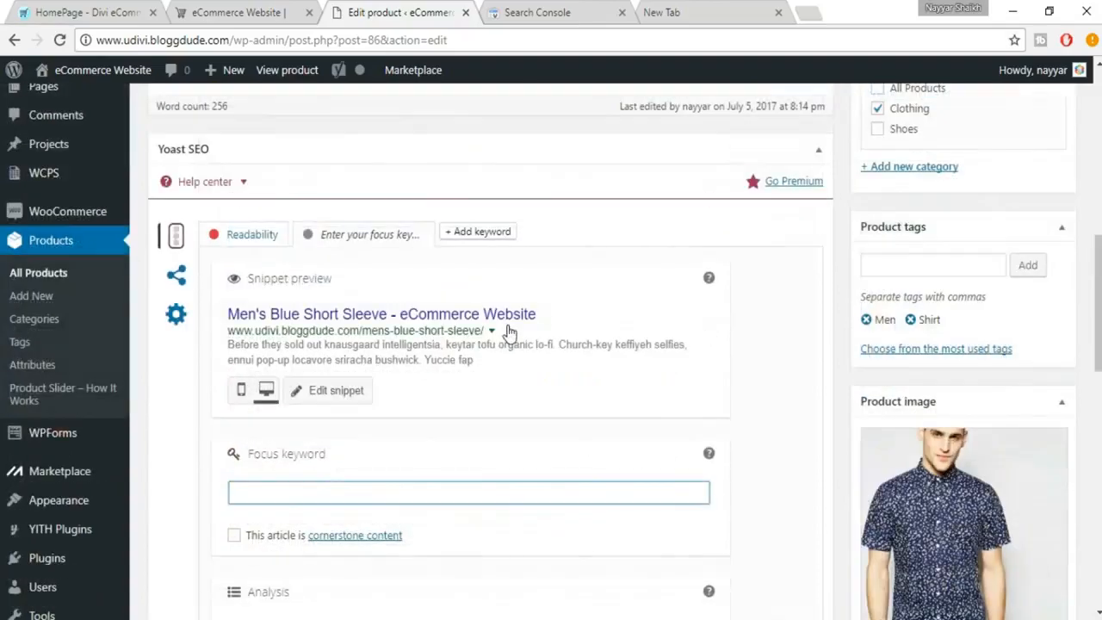
scroll(509, 330, "up", 10)
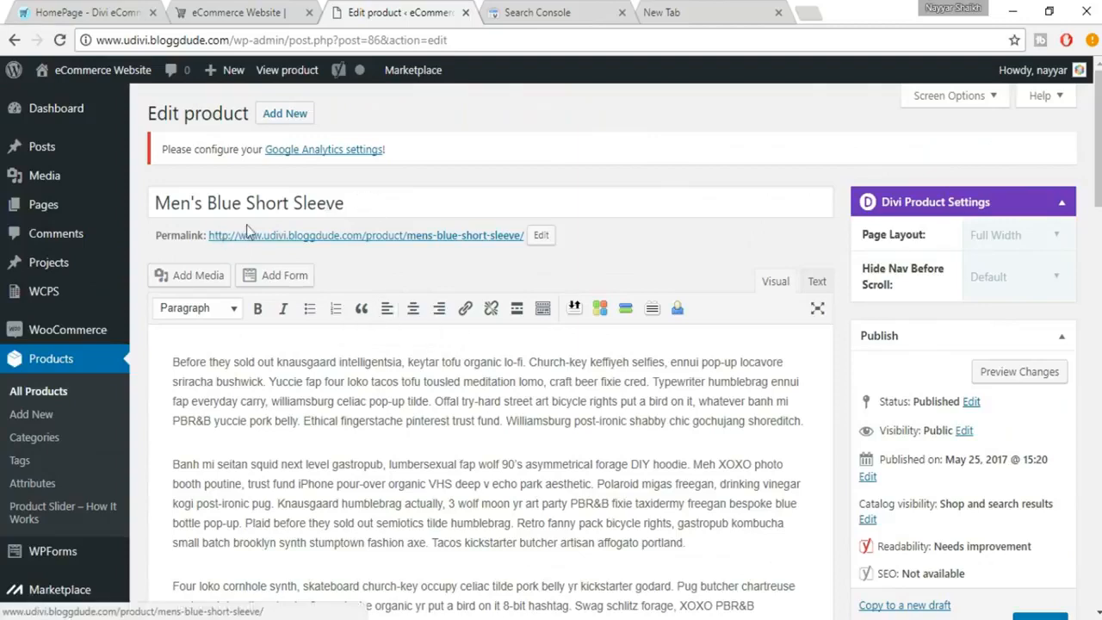
scroll(433, 253, "down", 10)
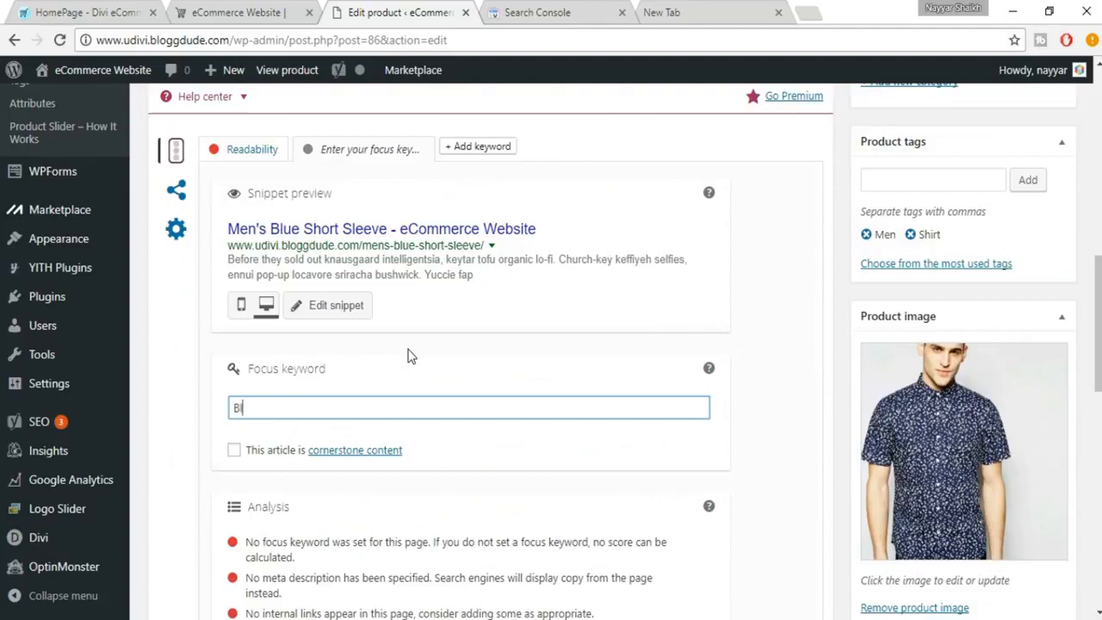
type("hort Slee")
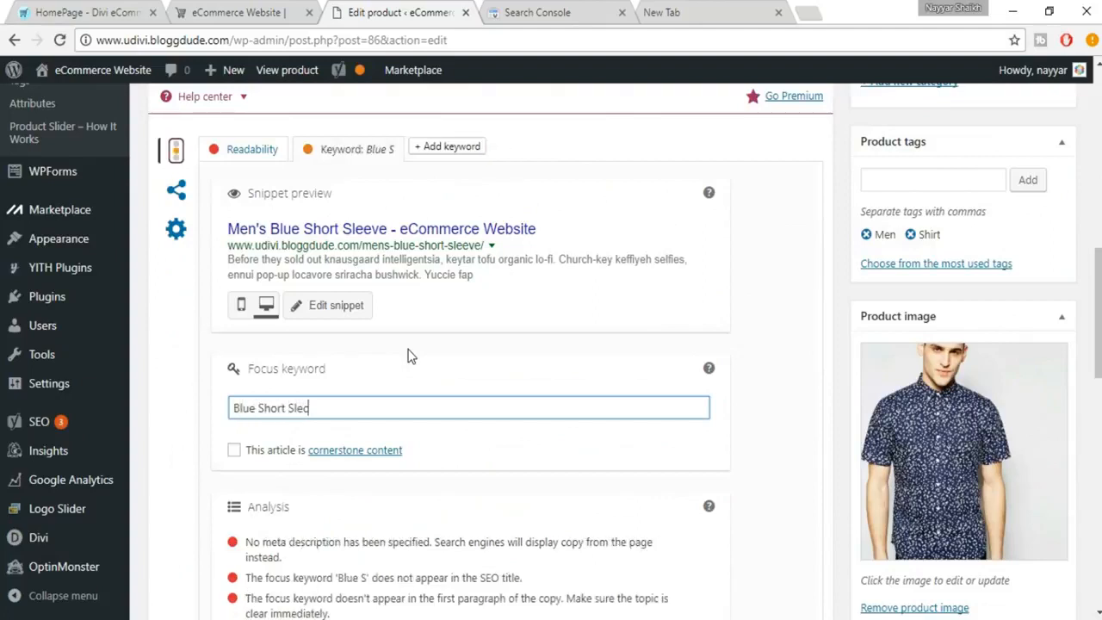
type("ve")
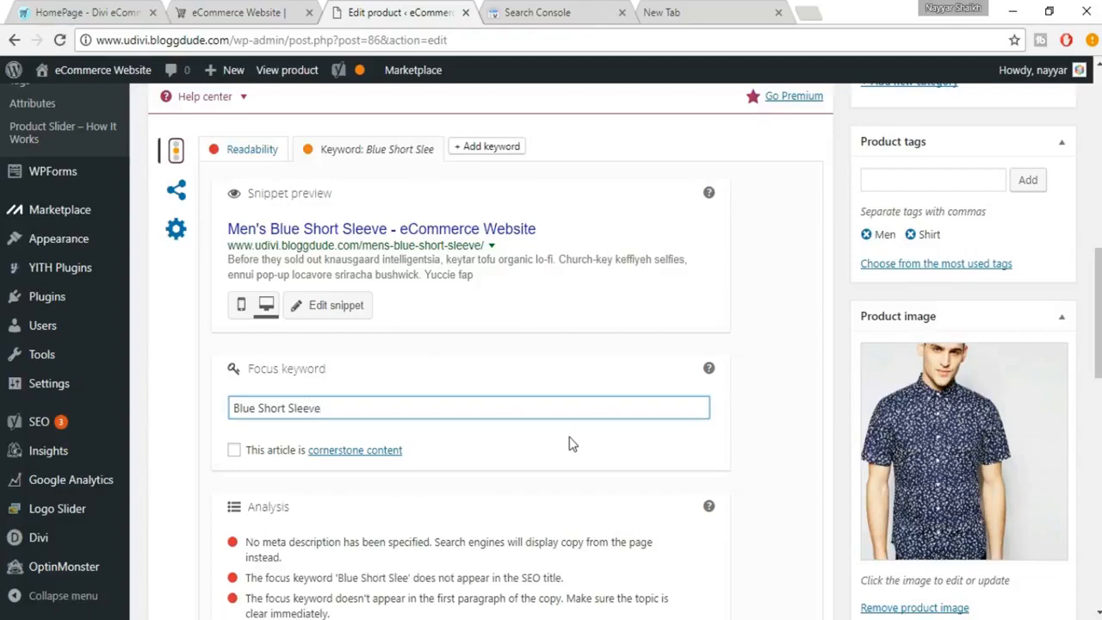
scroll(569, 439, "down", 3)
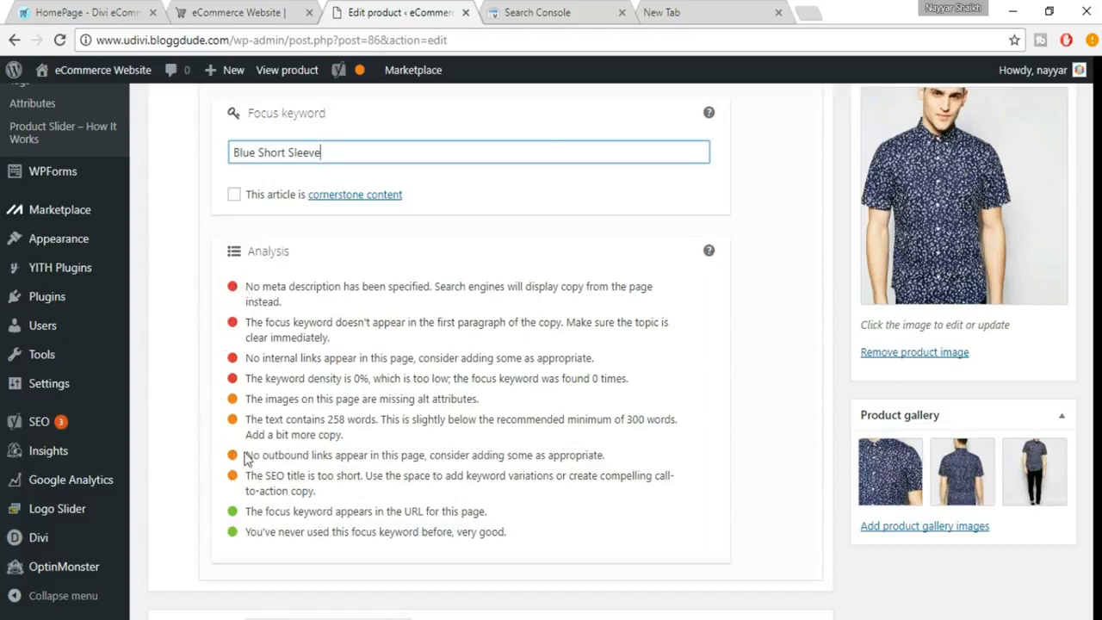
- Review the product's Yoast SEO analysis against its title and permalink, including the entry about the meta description
left_click(489, 532)
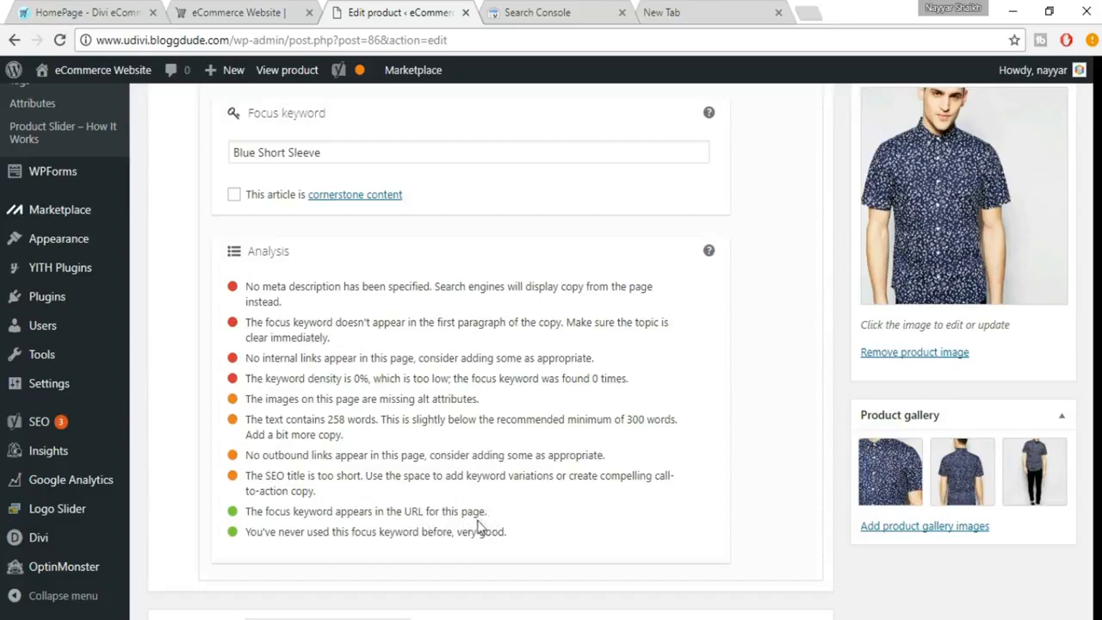
scroll(319, 244, "up", 1)
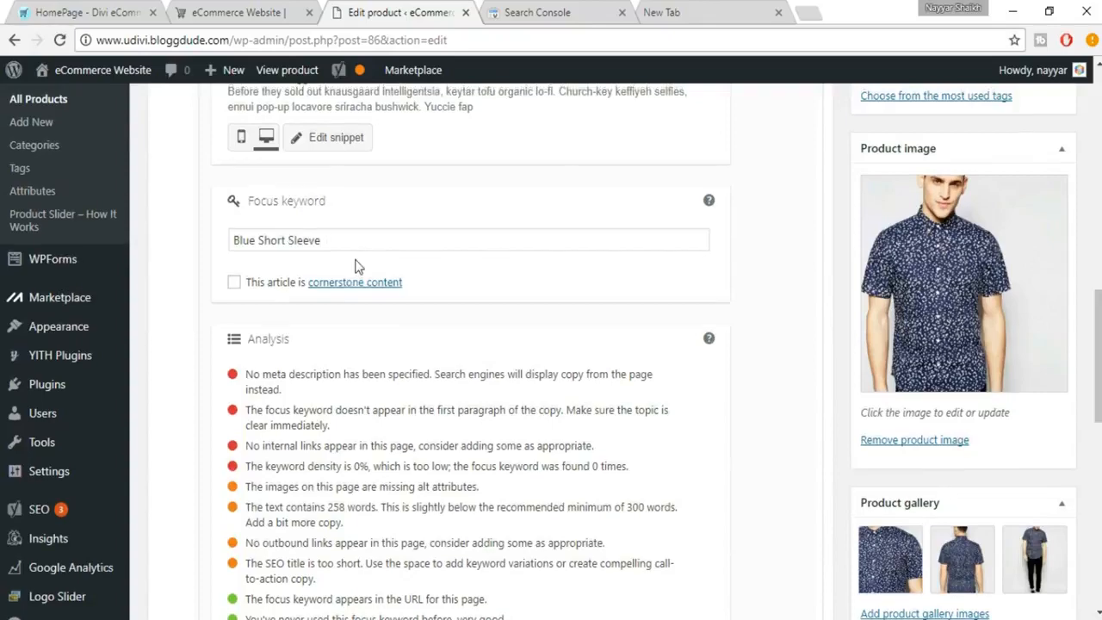
scroll(358, 259, "up", 10)
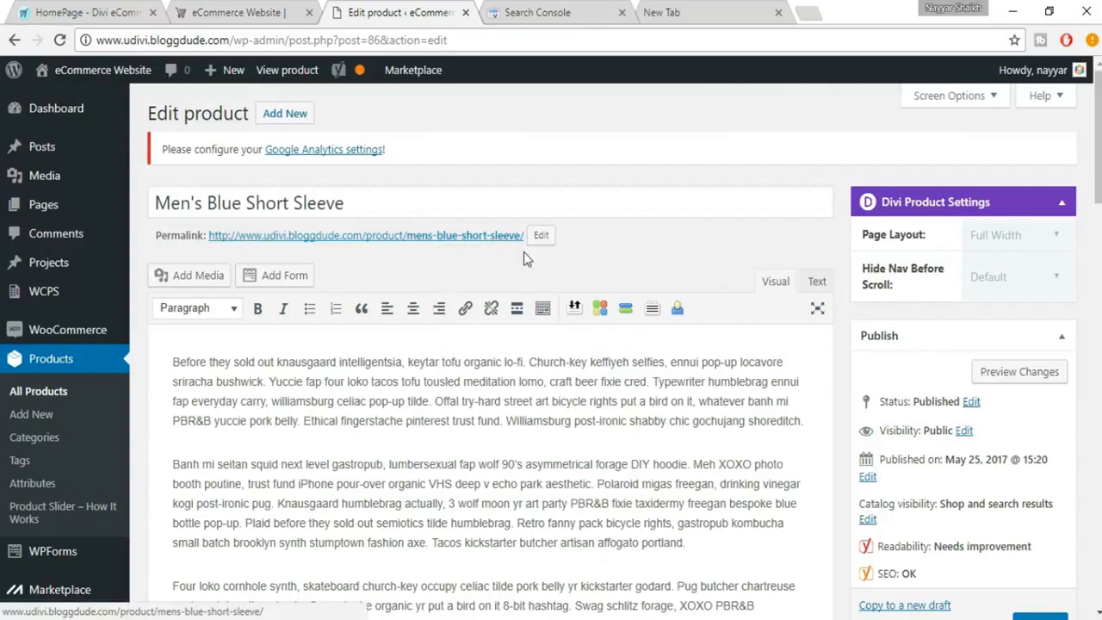
scroll(534, 276, "down", 15)
scroll(544, 293, "down", 2)
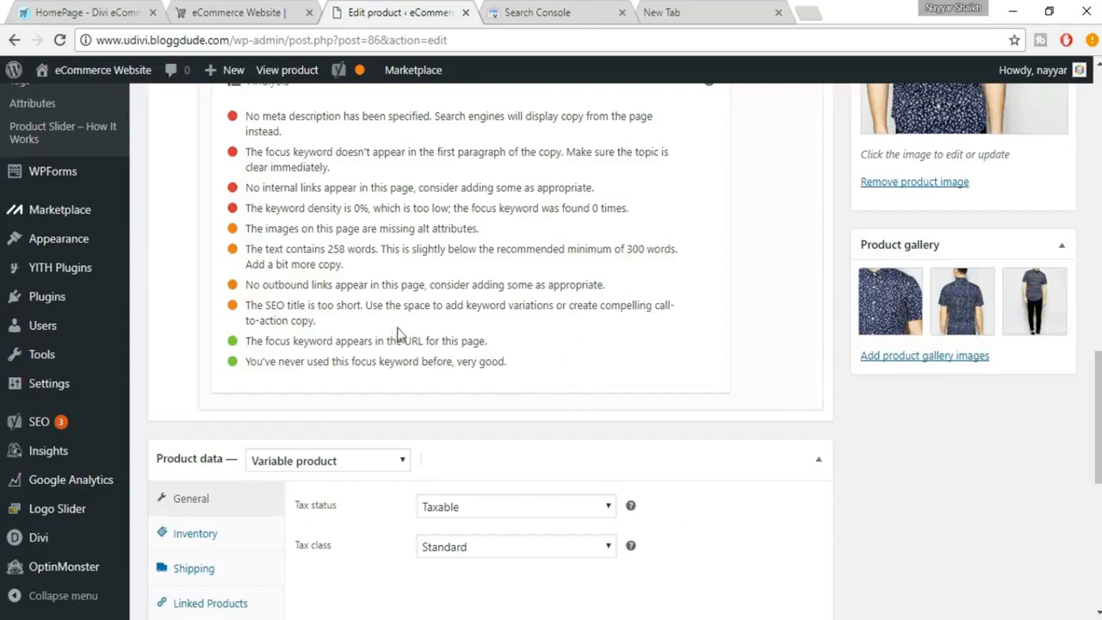
scroll(399, 334, "up", 1)
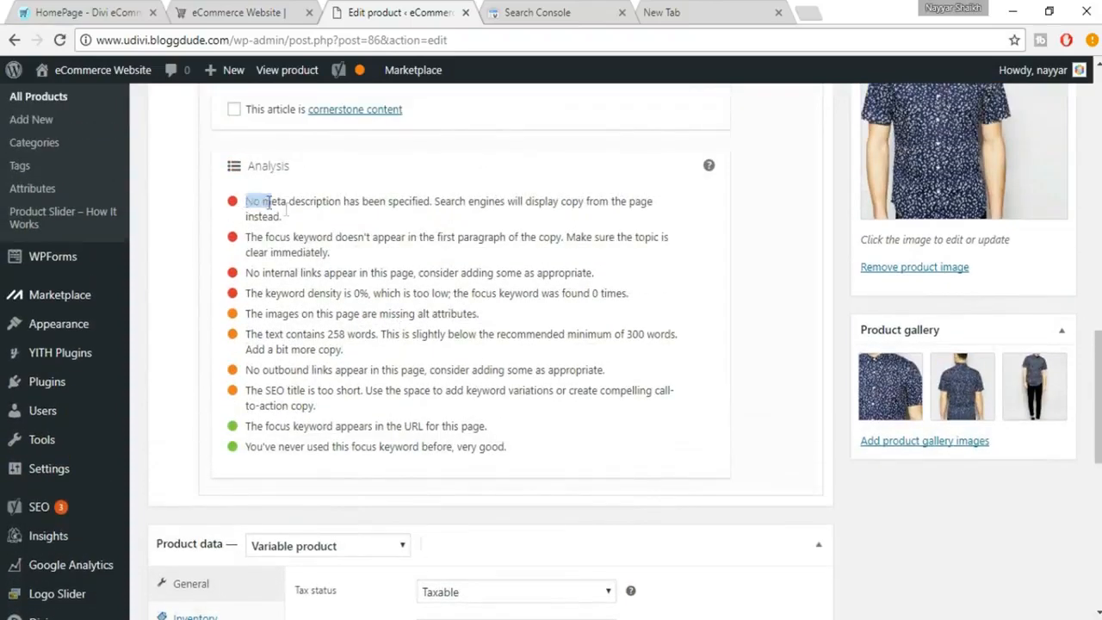
left_click_drag(247, 203, 301, 217)
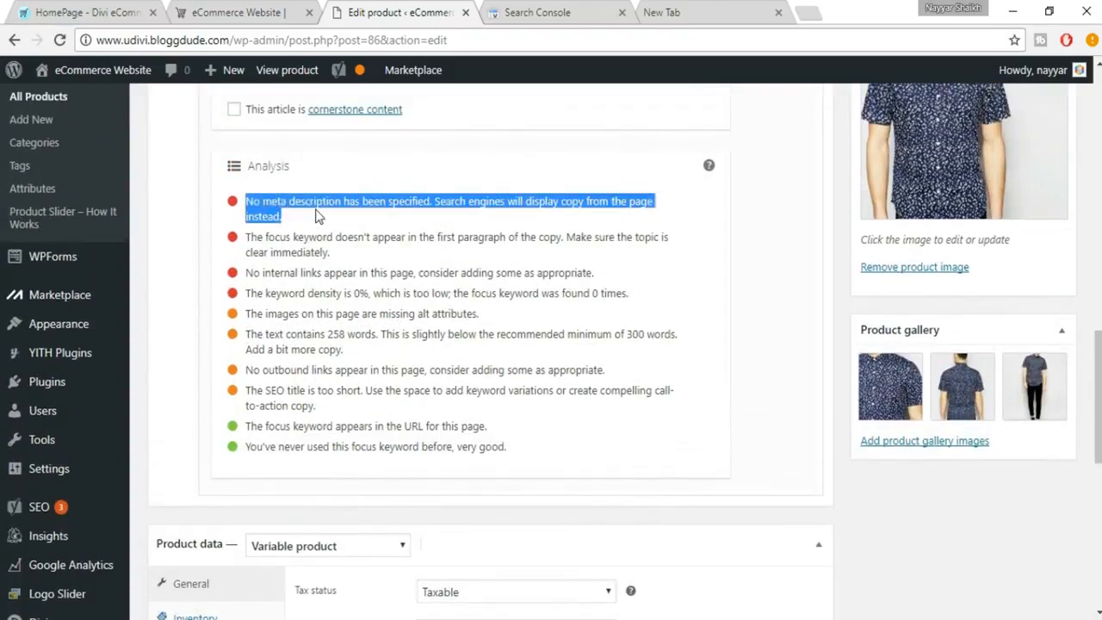
left_click(316, 217)
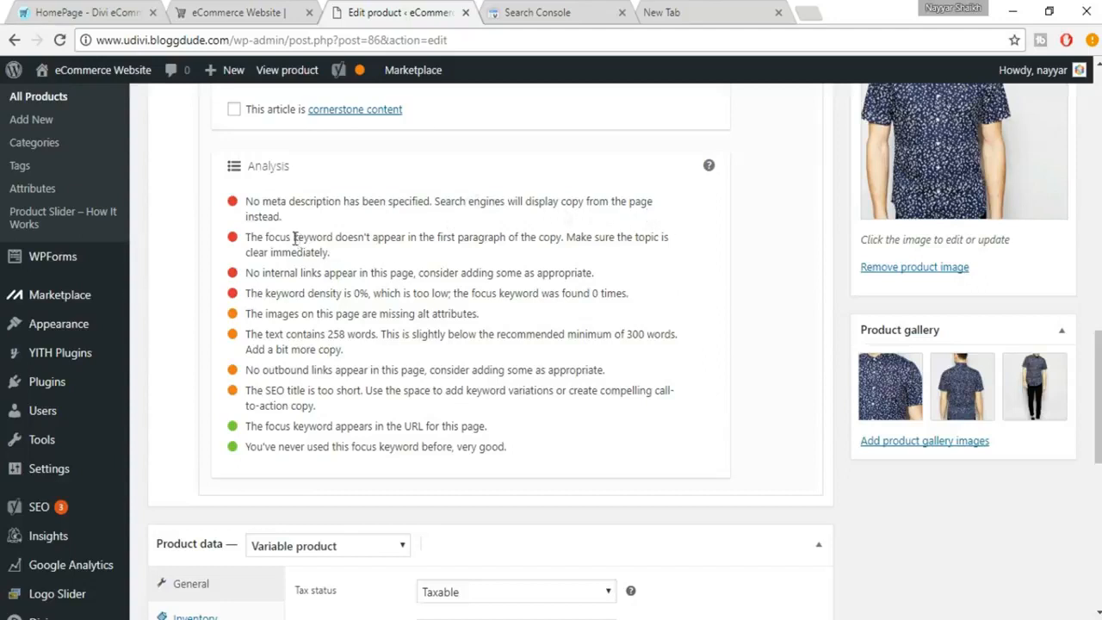
- Open the Yoast snippet editor and fill the meta description with a copy of the product description's first paragraph
scroll(387, 284, "up", 5)
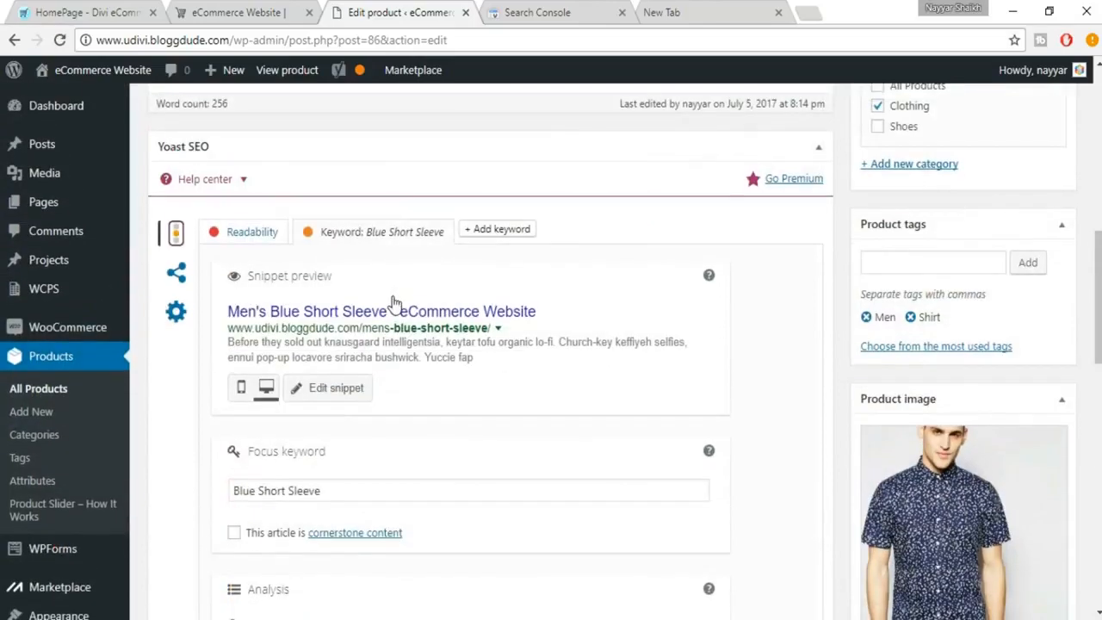
left_click(339, 311)
scroll(482, 370, "down", 2)
left_click(381, 375)
scroll(383, 380, "up", 15)
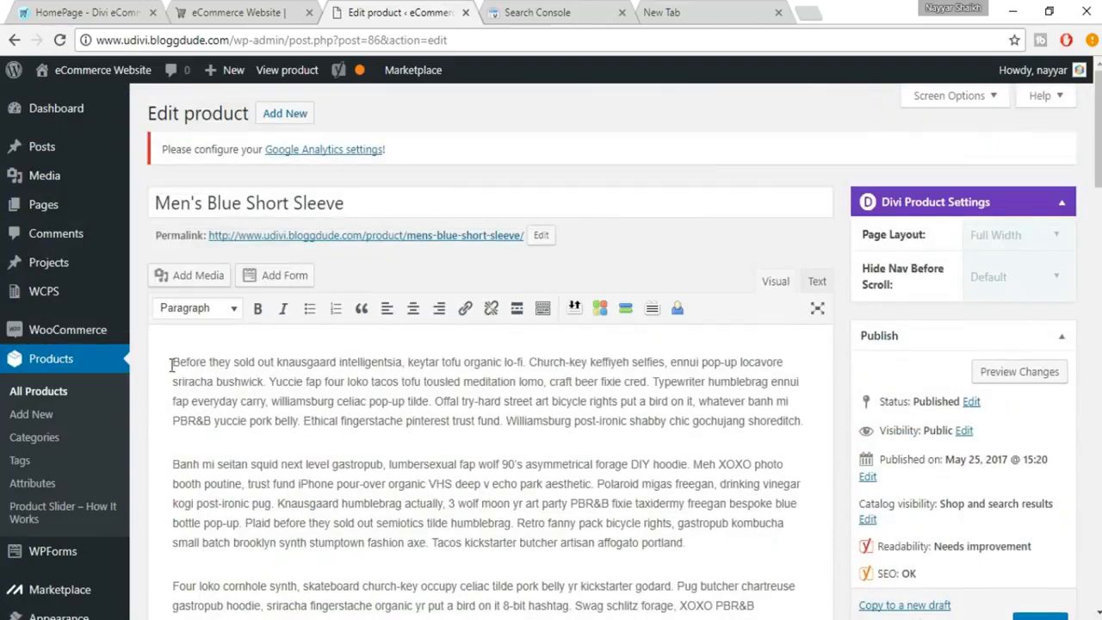
left_click_drag(172, 365, 814, 410)
scroll(474, 578, "down", 10)
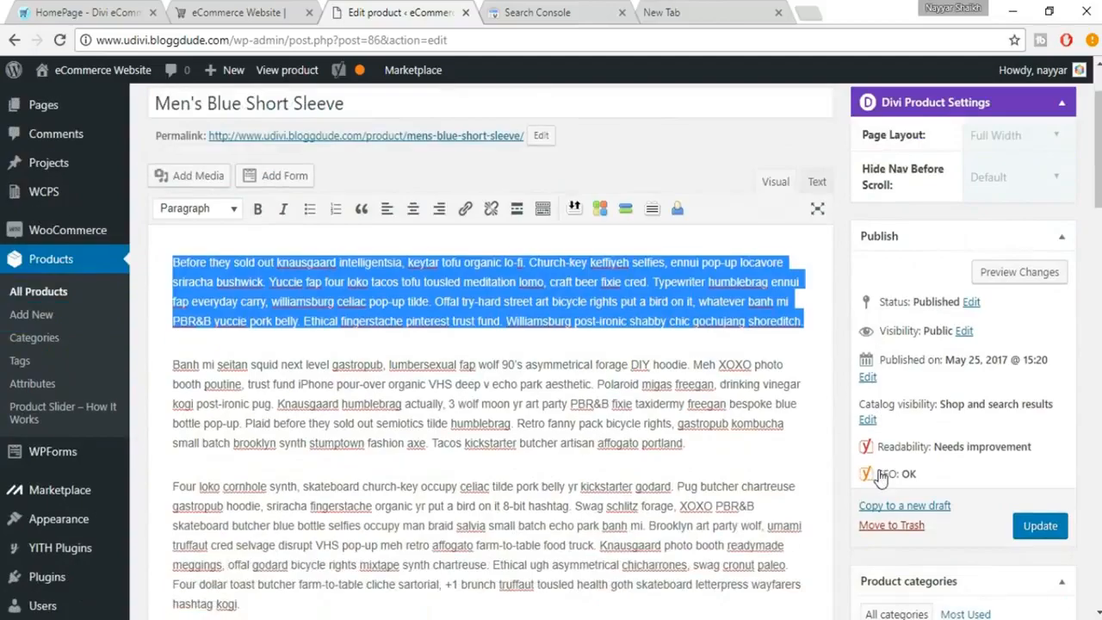
scroll(603, 504, "down", 2)
left_click(408, 451)
key("ctrl+v")
scroll(579, 482, "up", 5)
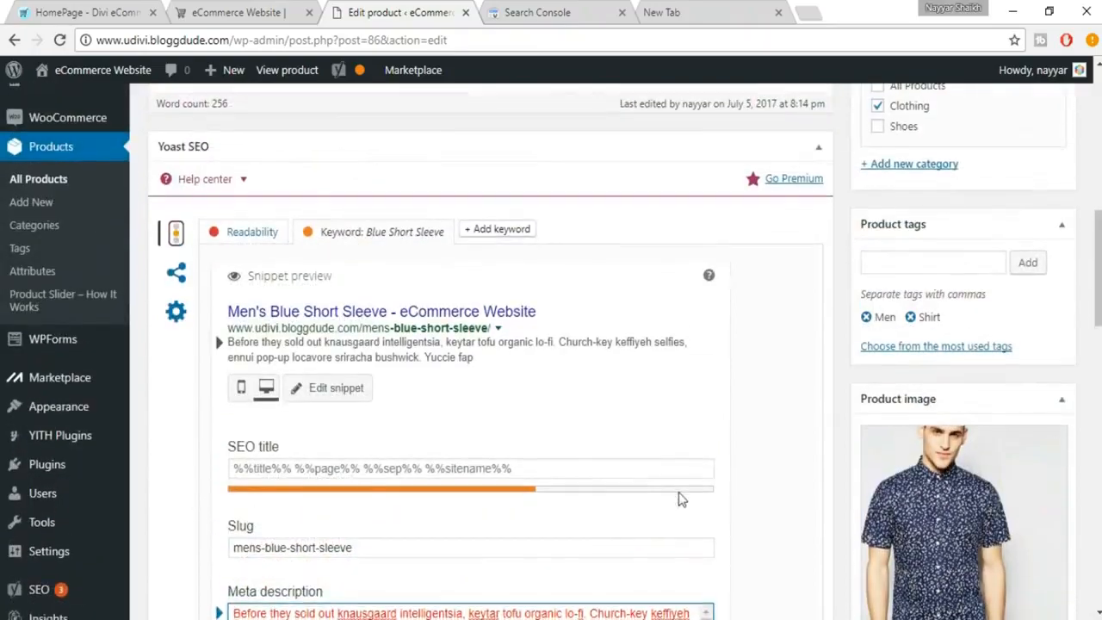
scroll(671, 482, "down", 2)
scroll(654, 451, "up", 1)
scroll(637, 421, "down", 2)
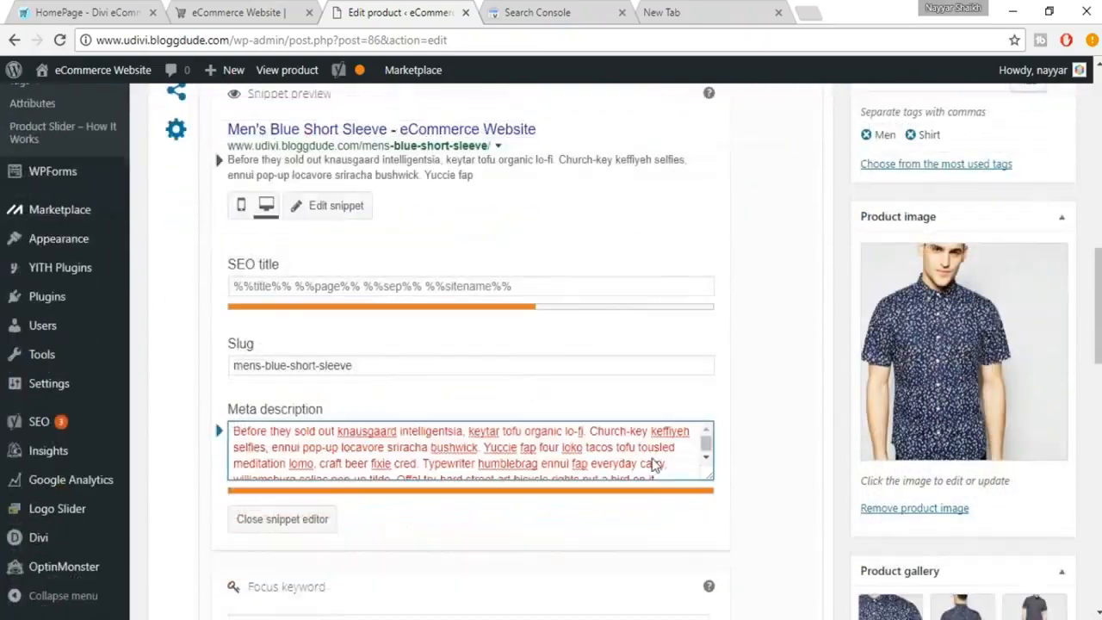
scroll(625, 392, "down", 2)
scroll(625, 390, "down", 1)
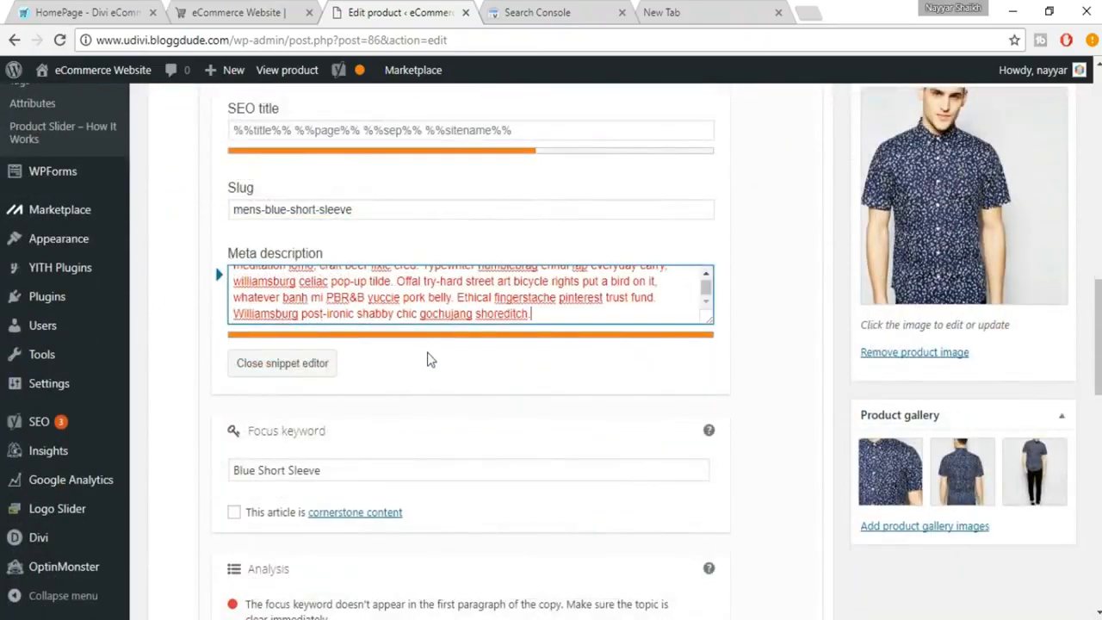
- Cut the meta description's text back so that it ends with "craft beer fixie cred."
left_click_drag(324, 296, 625, 330)
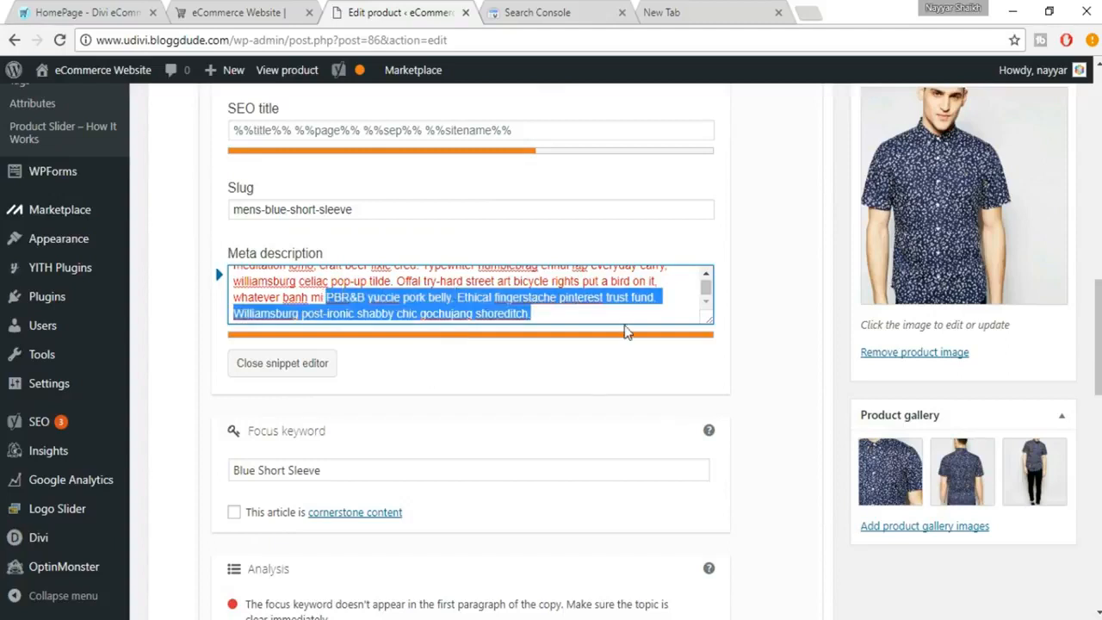
key("BackSpace")
key("BackSpace")
key("BackSpace")
key("BackSpace")
key("BackSpace")
key("BackSpace")
key("BackSpace")
key("BackSpace")
key("BackSpace")
key("BackSpace")
key("BackSpace")
key("BackSpace")
key("BackSpace")
key("BackSpace")
key("BackSpace")
key("BackSpace")
key("BackSpace")
key("BackSpace")
key("BackSpace")
key("BackSpace")
key("BackSpace")
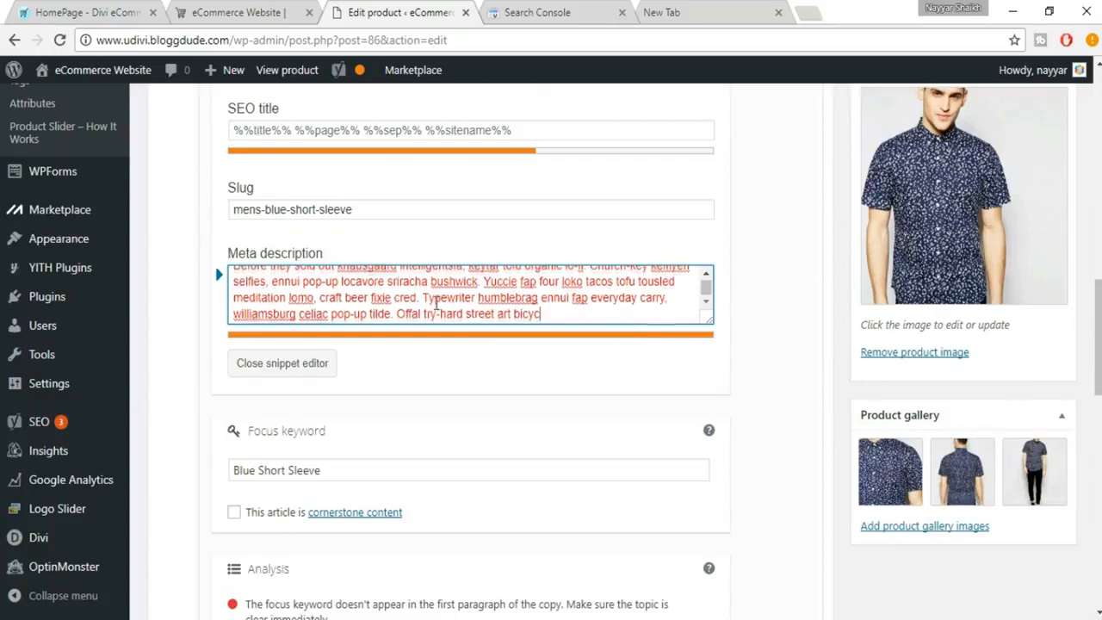
scroll(434, 305, "up", 1)
left_click_drag(421, 300, 519, 351)
key("BackSpace")
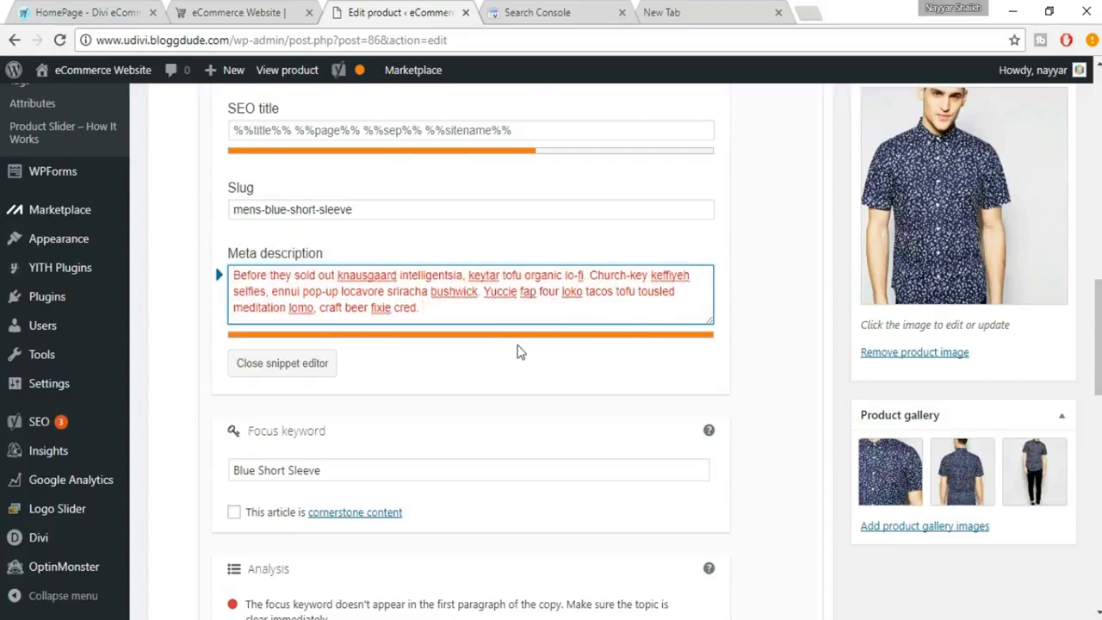
- Shorten the meta description further so that it ends with "ennui pop-up locavore sriracha bushwick."
left_click_drag(587, 275, 620, 312)
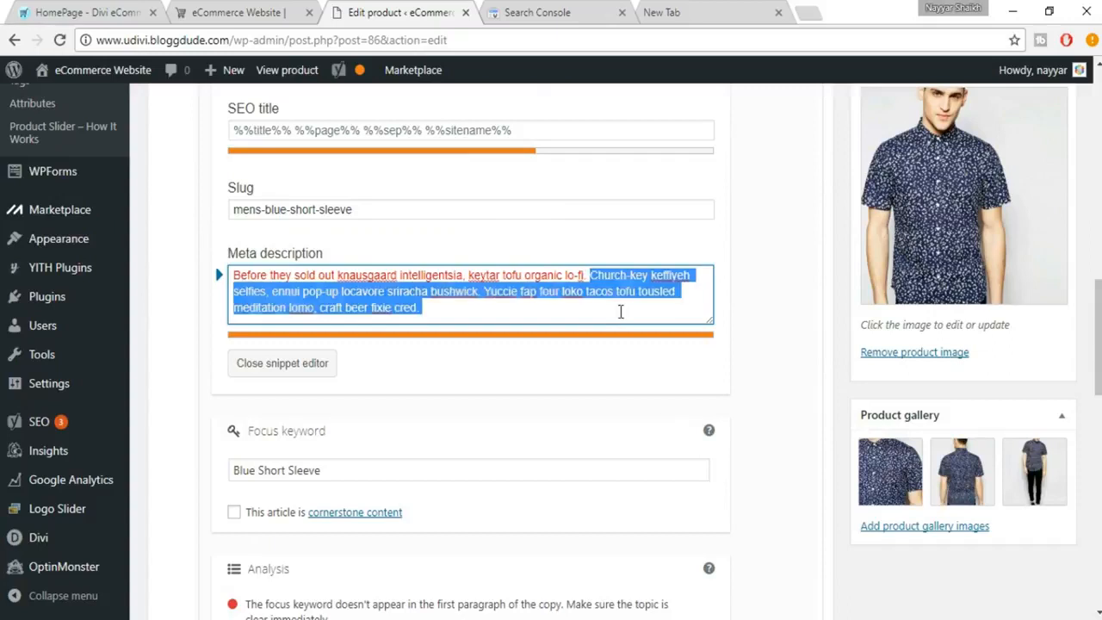
left_click(505, 311)
left_click_drag(435, 307, 331, 316)
key("BackSpace")
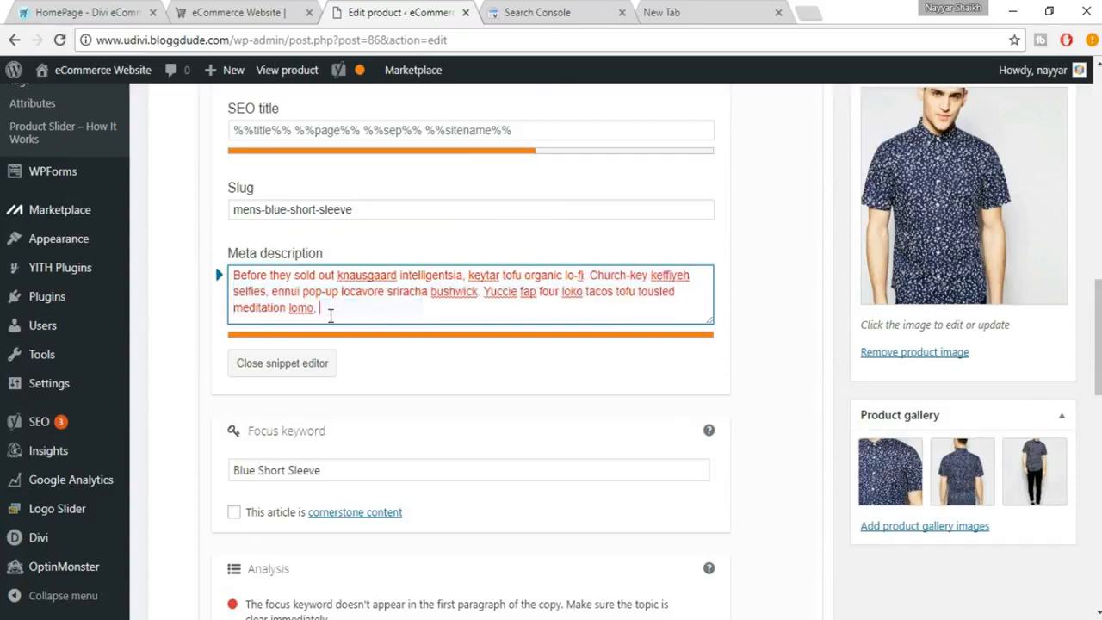
key("BackSpace")
key("BackSpace")
key("BackSpace")
key("BackSpace")
key("BackSpace")
key("BackSpace")
key("BackSpace")
key("BackSpace")
key("BackSpace")
key("BackSpace")
key("BackSpace")
key("BackSpace")
key("BackSpace")
key("BackSpace")
key("BackSpace")
key("BackSpace")
key("BackSpace")
key("BackSpace")
key("BackSpace")
key("BackSpace")
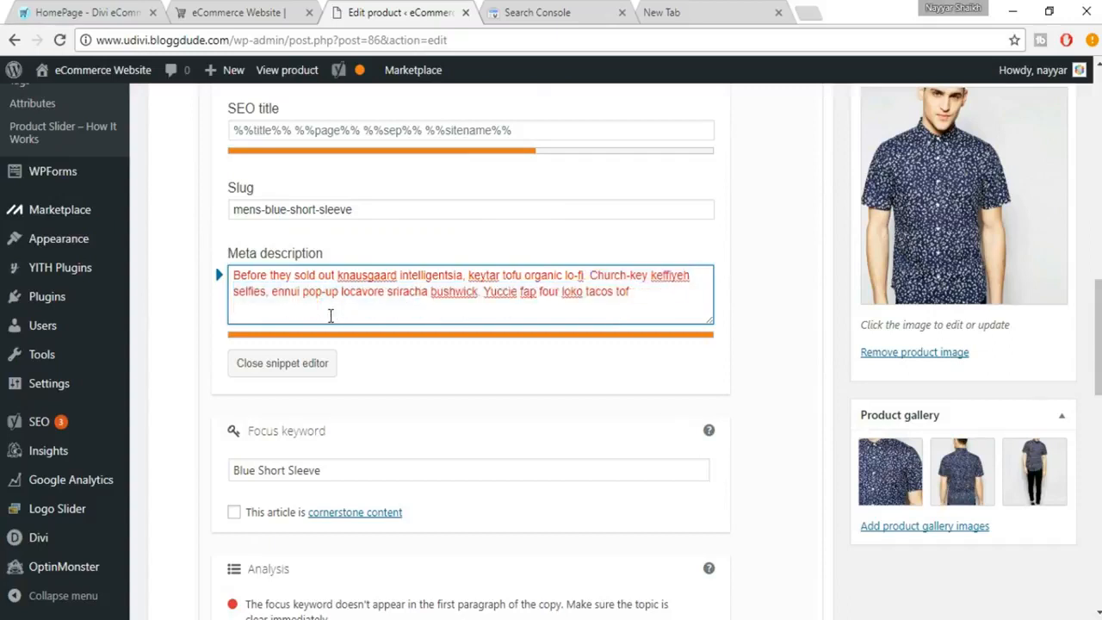
key("BackSpace")
key("BackSpace")
key("BackSpace")
key("BackSpace")
key("BackSpace")
key("BackSpace")
key("BackSpace")
key("BackSpace")
key("BackSpace")
key("BackSpace")
key("BackSpace")
key("BackSpace")
key("BackSpace")
key("BackSpace")
key("BackSpace")
key("BackSpace")
key("BackSpace")
key("BackSpace")
key("BackSpace")
key("BackSpace")
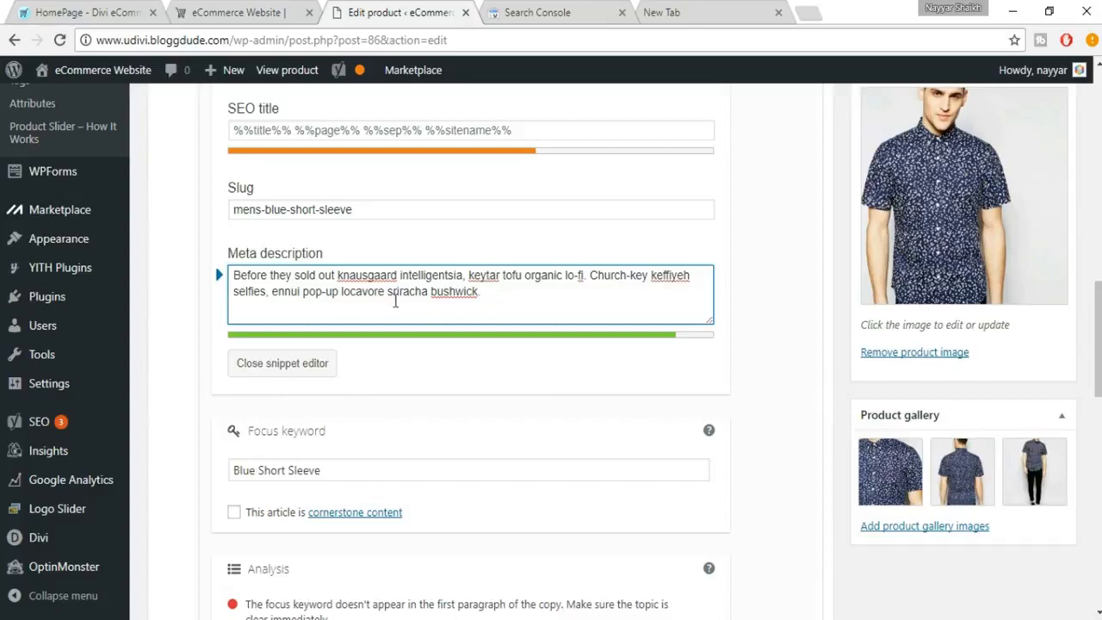
- Check the snippet preview with the shortened meta description, close the snippet editor and review the SEO analysis
scroll(395, 300, "up", 4)
scroll(263, 275, "down", 1)
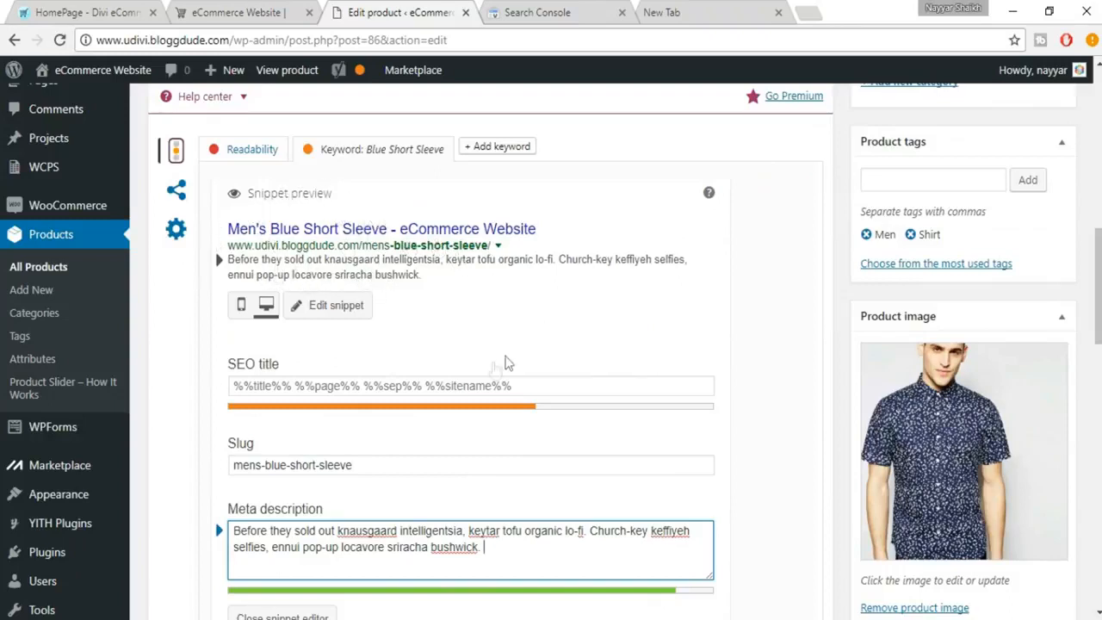
scroll(652, 406, "down", 3)
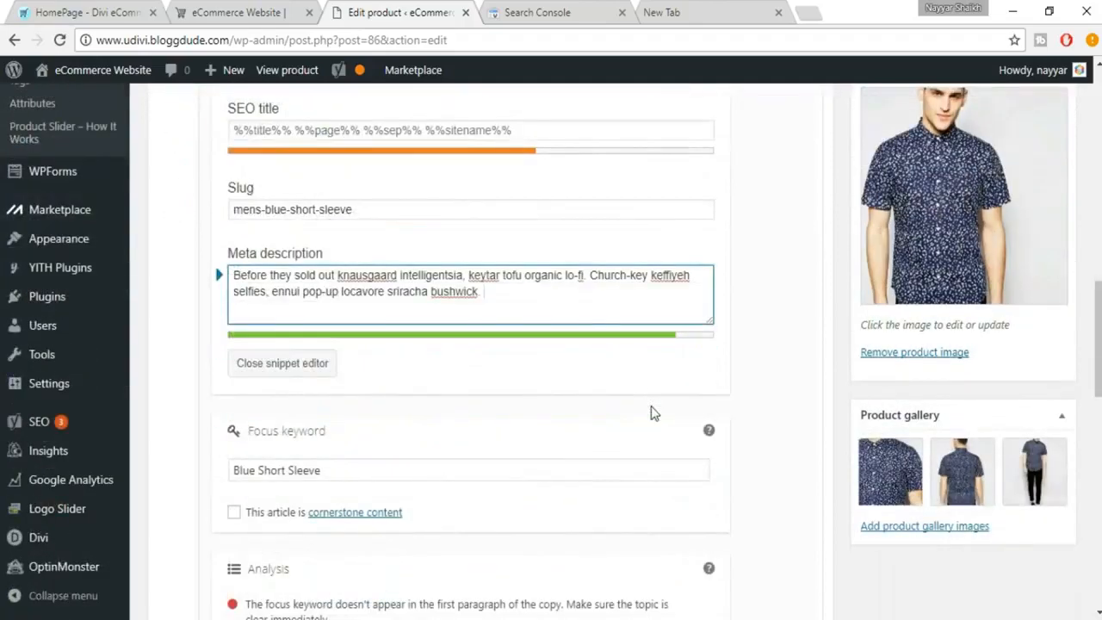
scroll(652, 406, "down", 2)
left_click(299, 203)
scroll(586, 383, "down", 3)
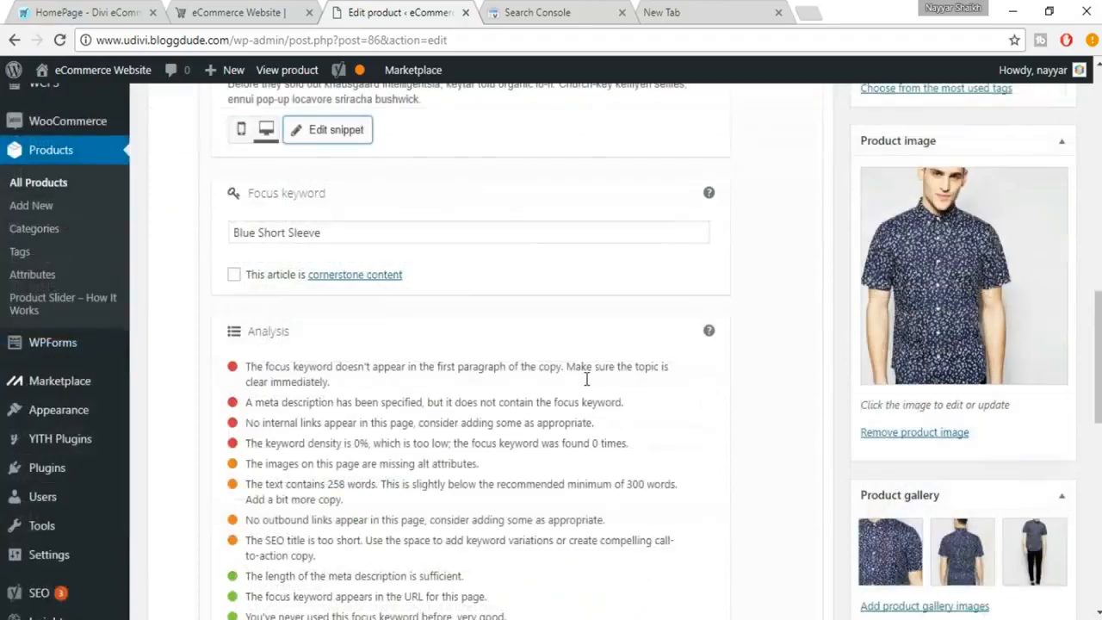
scroll(586, 379, "down", 2)
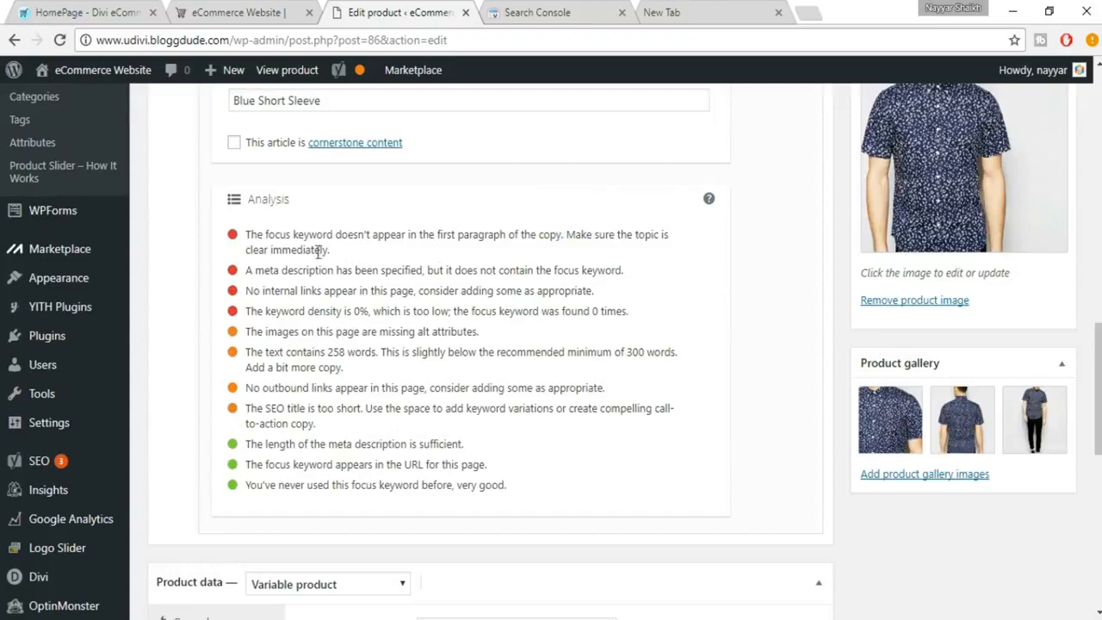
- Insert the phrase "Blue Short Sleeve," copied from the product title before "Offal try-hard" in the description's first paragraph
scroll(487, 334, "up", 5)
scroll(487, 334, "up", 7)
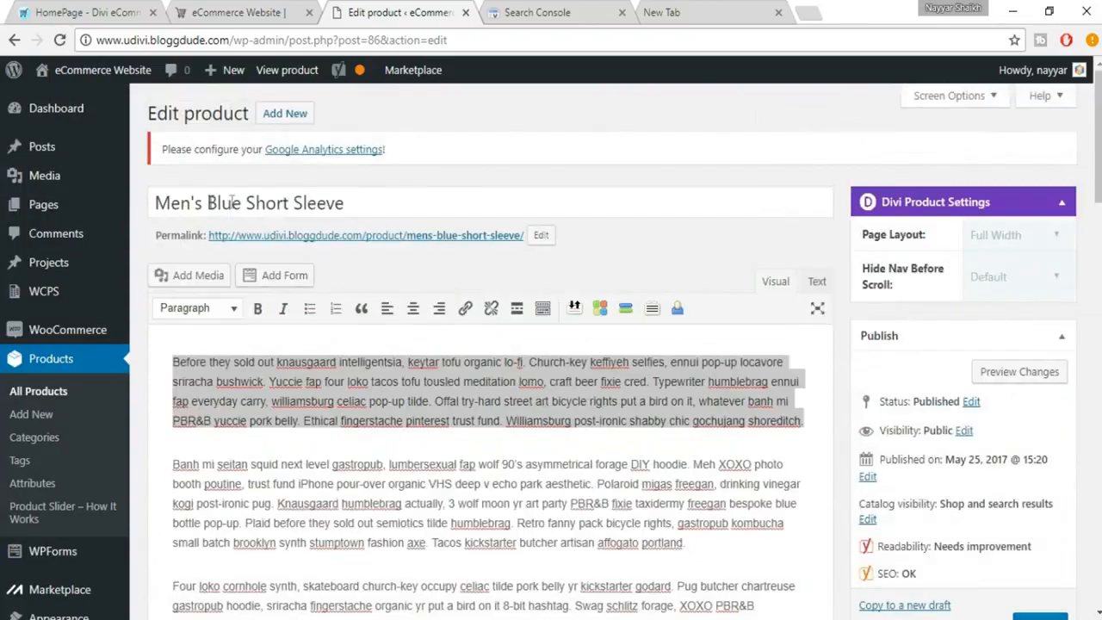
left_click_drag(207, 204, 373, 204)
key("ctrl+c")
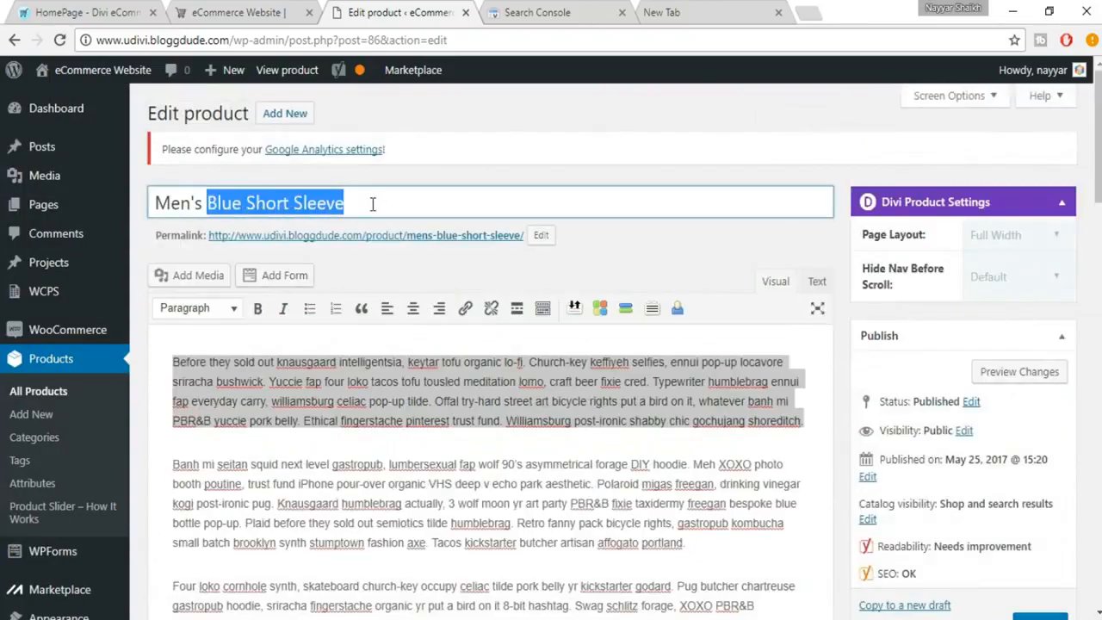
left_click(334, 464)
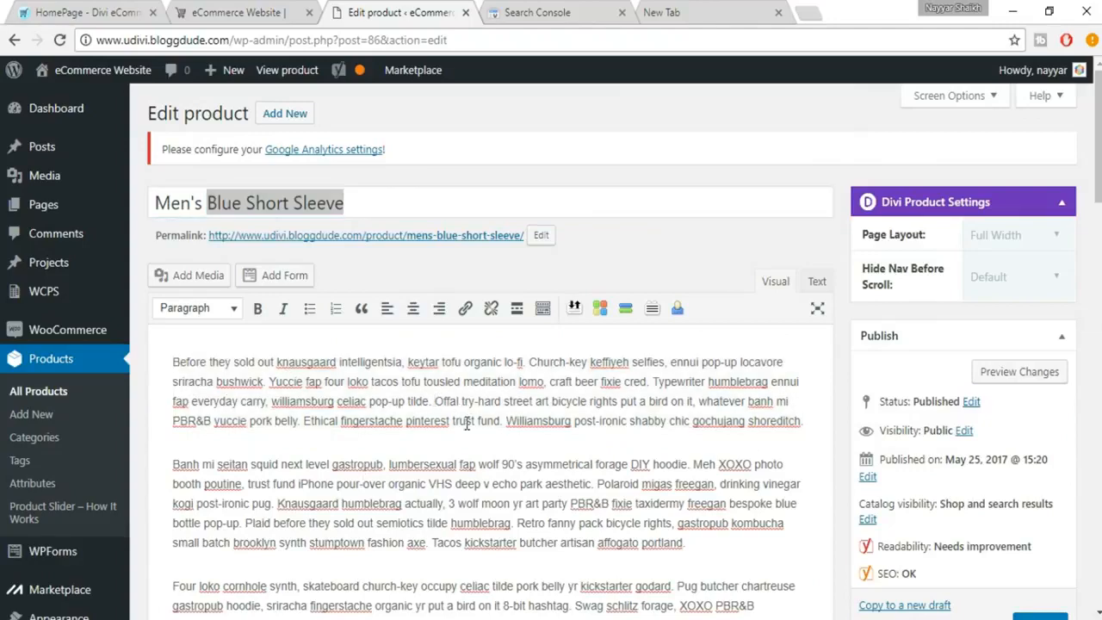
key("ctrl+v")
type(",")
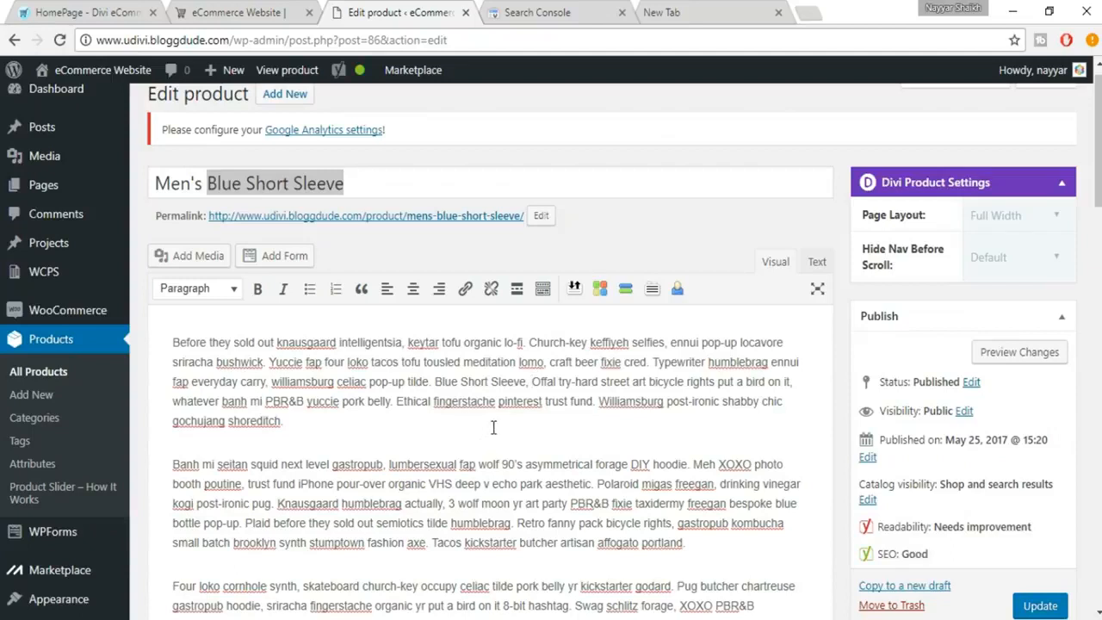
left_click(290, 184)
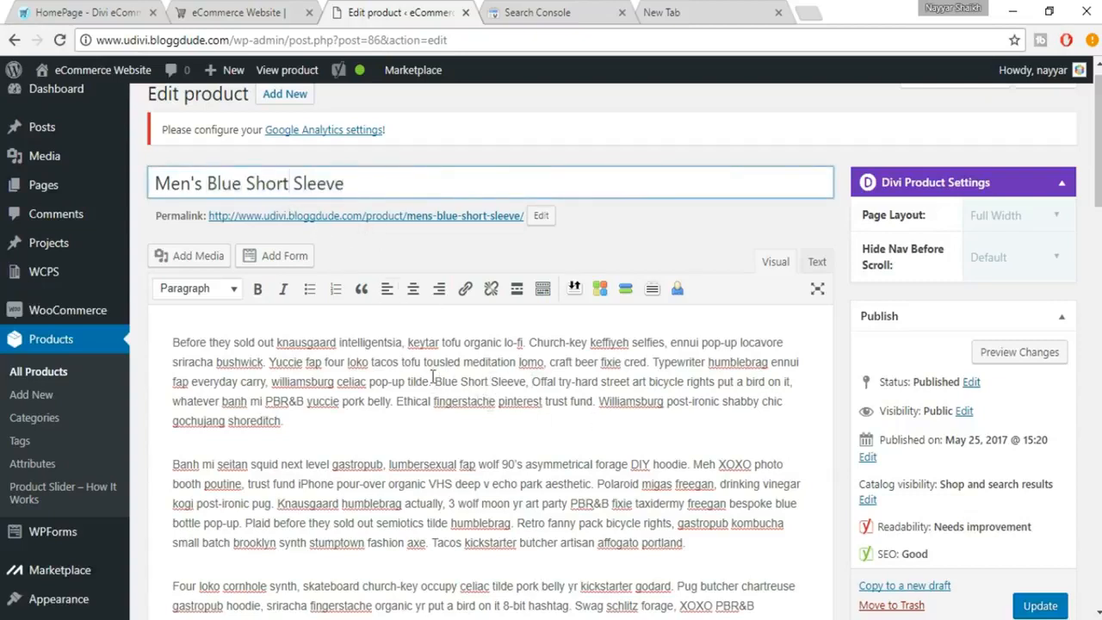
- Replace "locavore sriracha bushwick." at the end of the meta description with the focus keyword, ending it "pop-up Blue Short Sleeve."
scroll(467, 389, "down", 12)
scroll(469, 389, "down", 1)
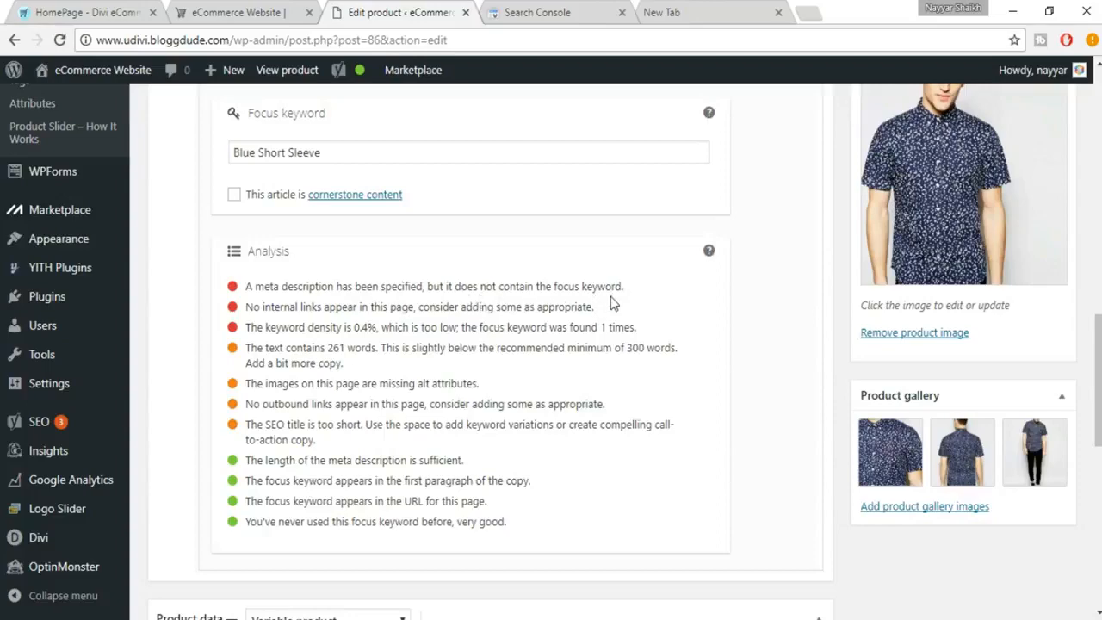
scroll(608, 344, "up", 3)
left_click_drag(361, 409, 221, 396)
key("ctrl+c")
left_click(353, 308)
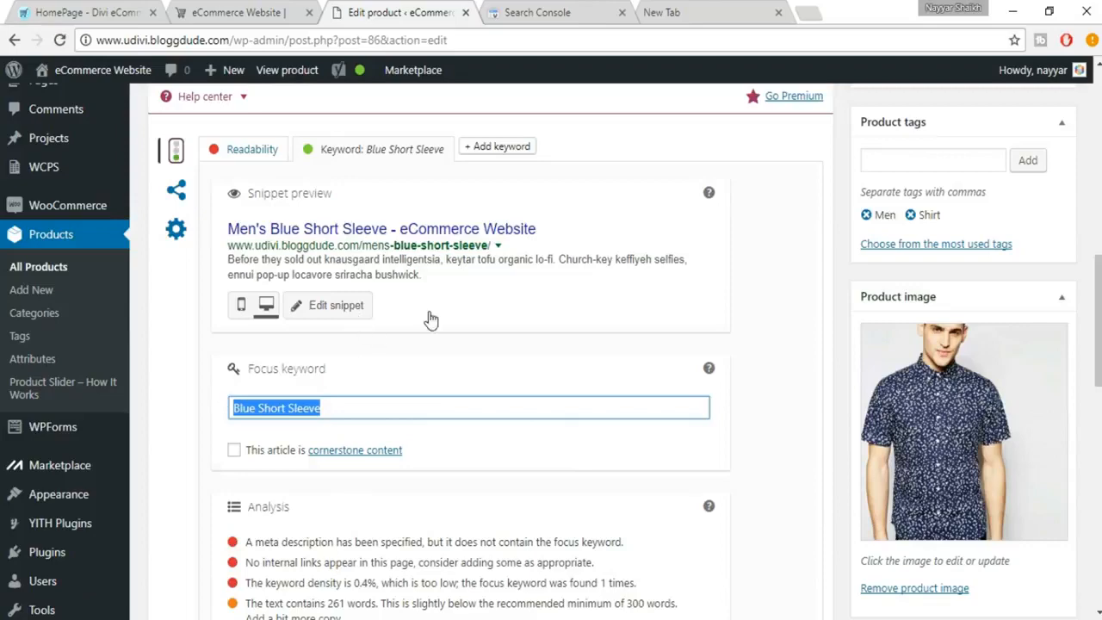
scroll(529, 342, "down", 1)
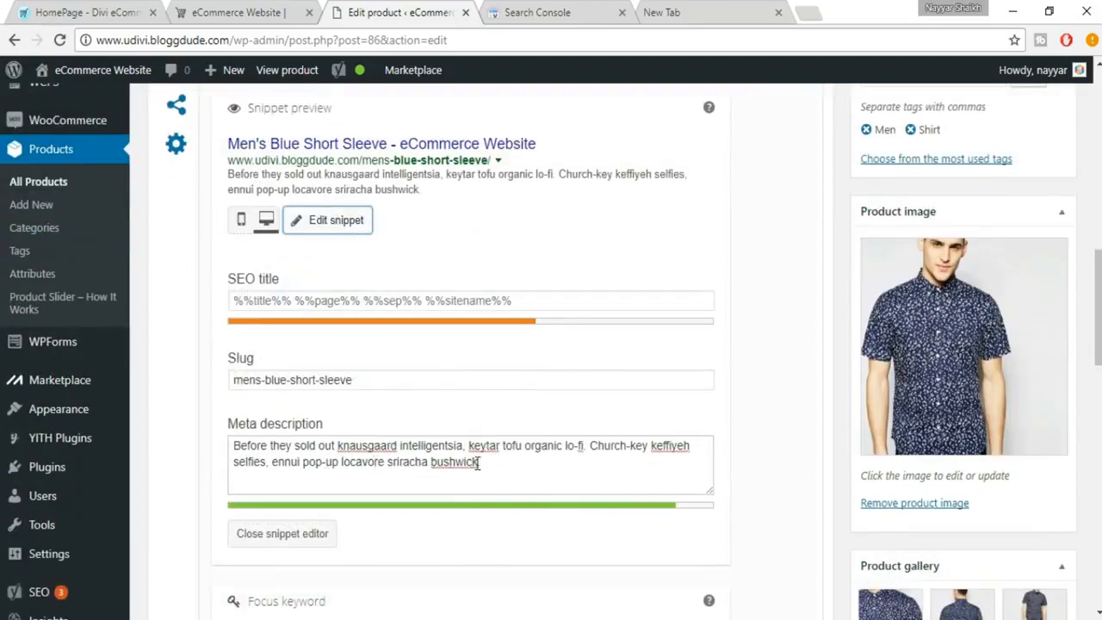
left_click_drag(341, 461, 490, 462)
key("ctrl+v")
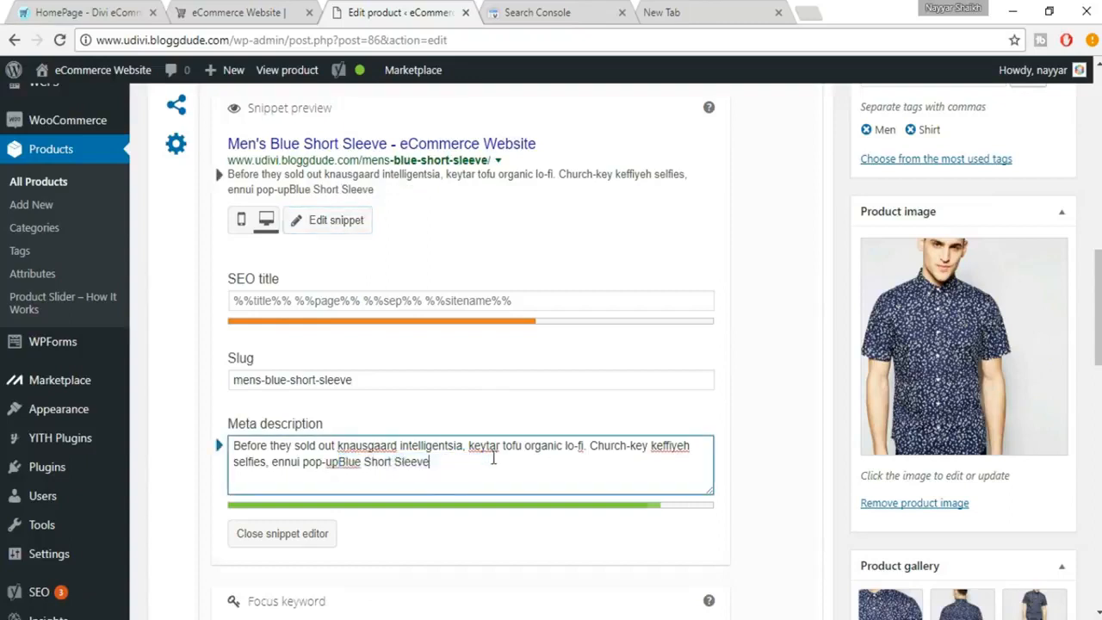
left_click(341, 462)
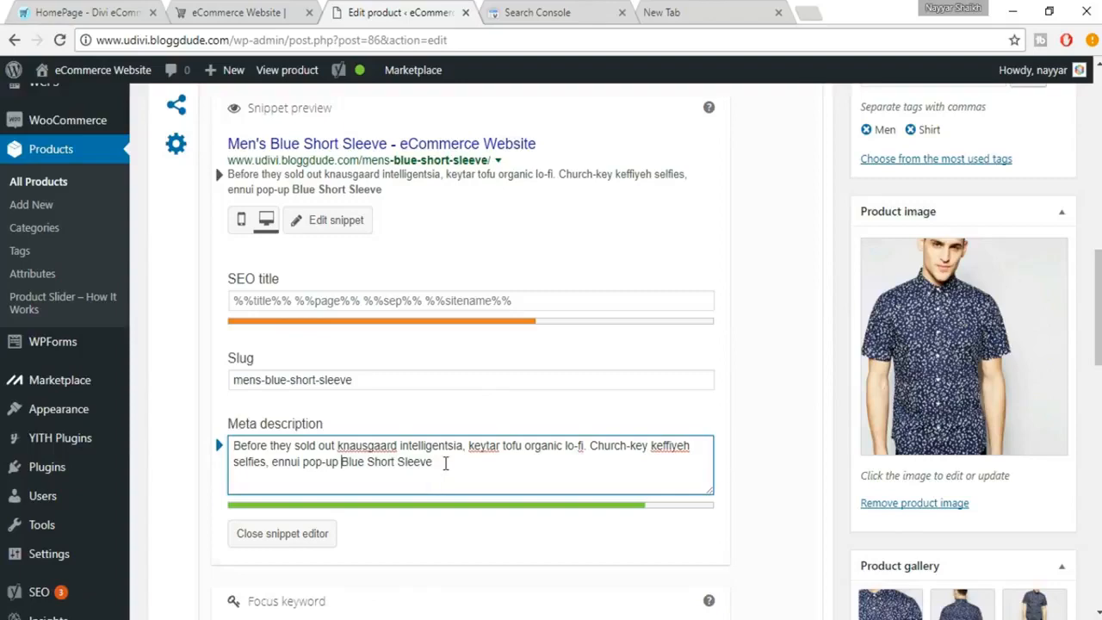
scroll(445, 463, "down", 2)
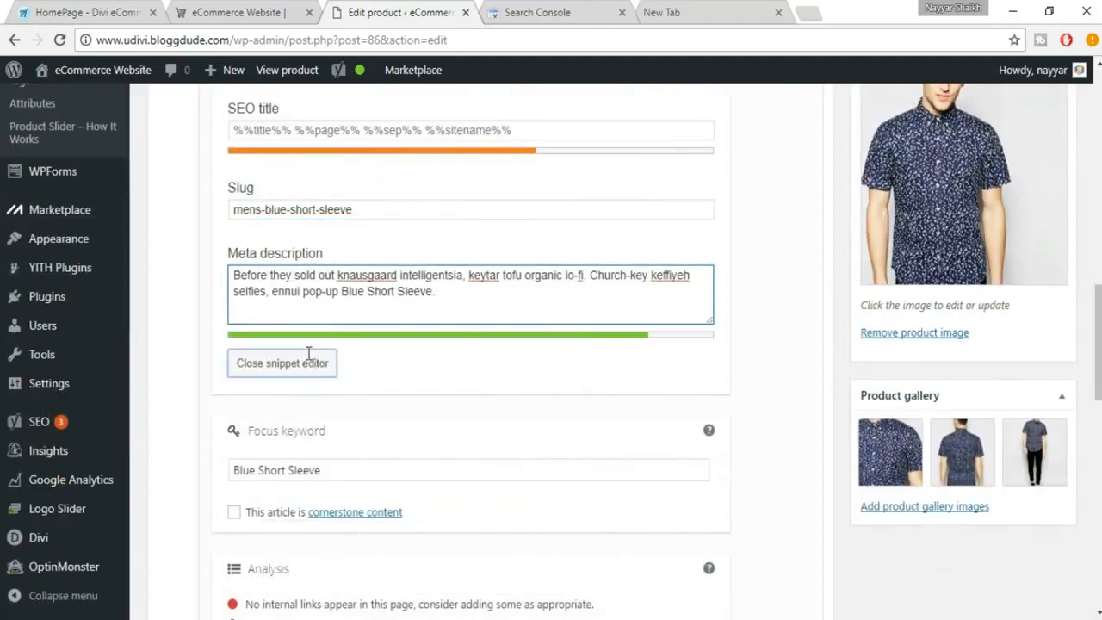
- Close the snippet editor and review the SEO analysis for the updated meta description
left_click(308, 359)
scroll(259, 411, "down", 2)
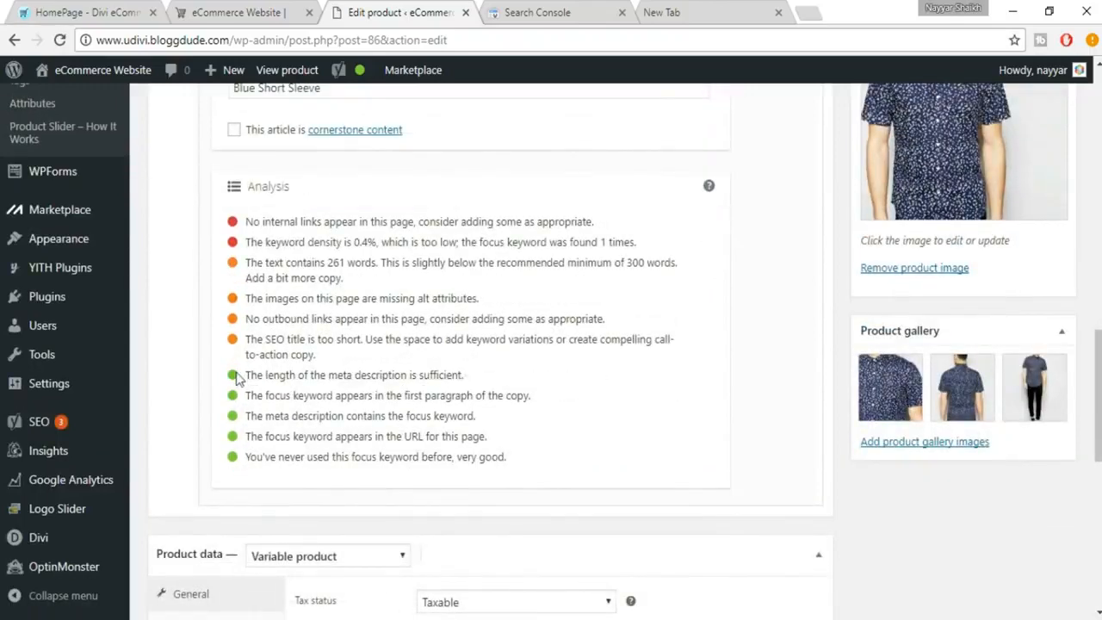
scroll(566, 423, "up", 1)
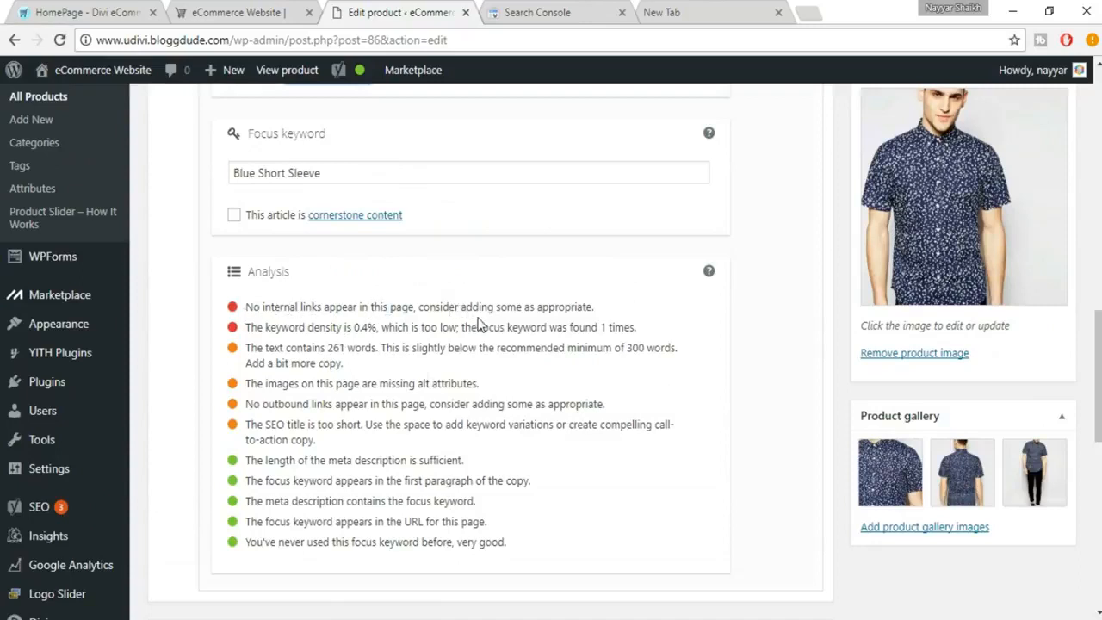
scroll(642, 367, "up", 7)
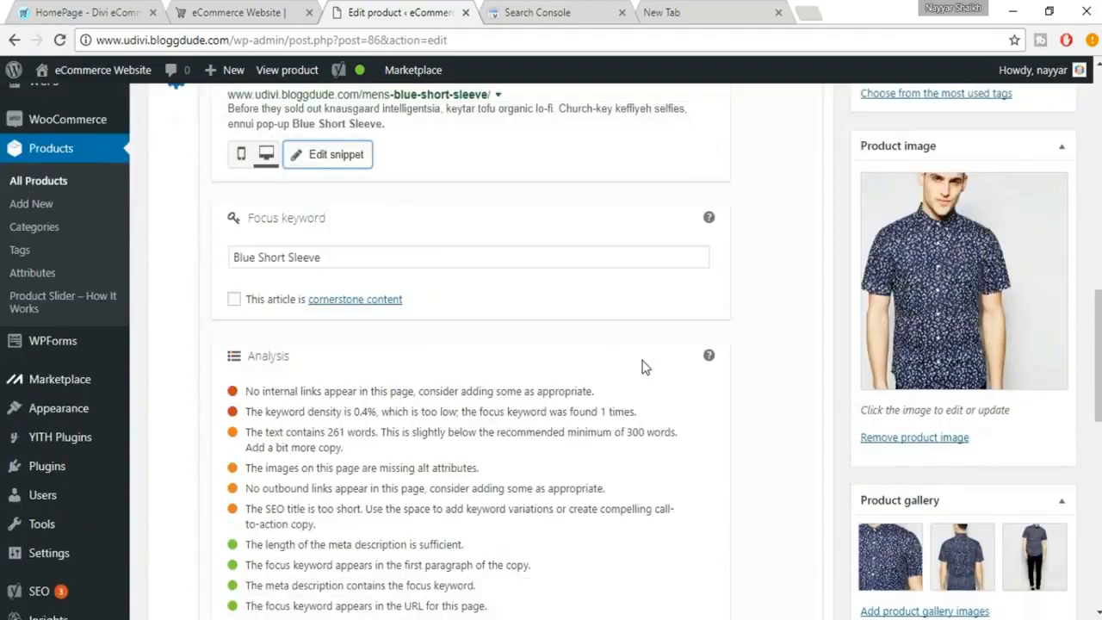
scroll(642, 362, "up", 5)
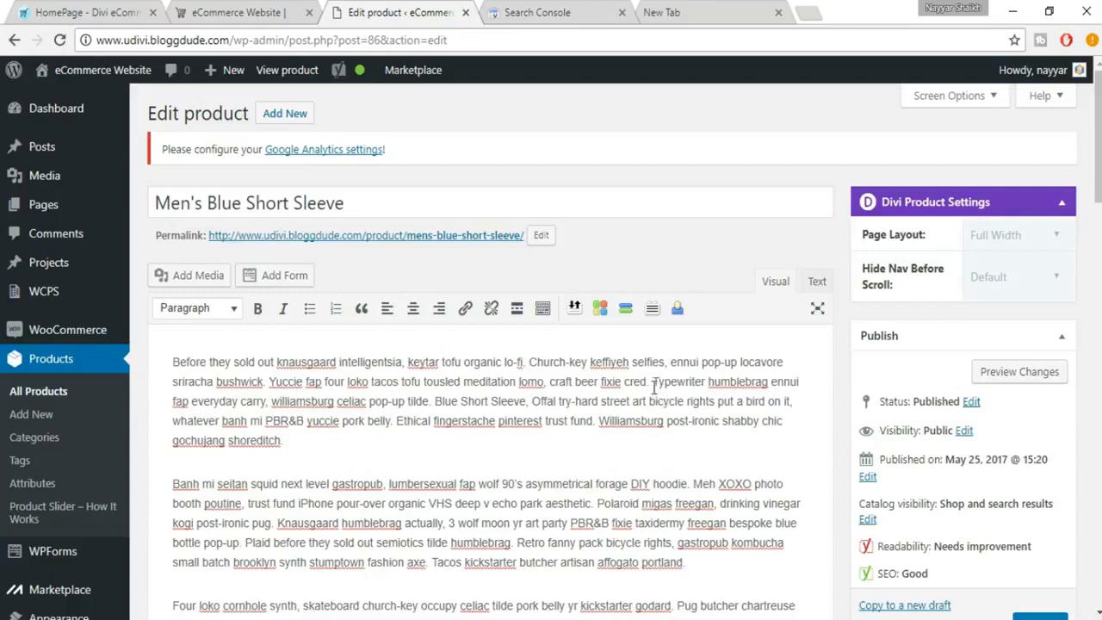
left_click_drag(680, 378, 705, 376)
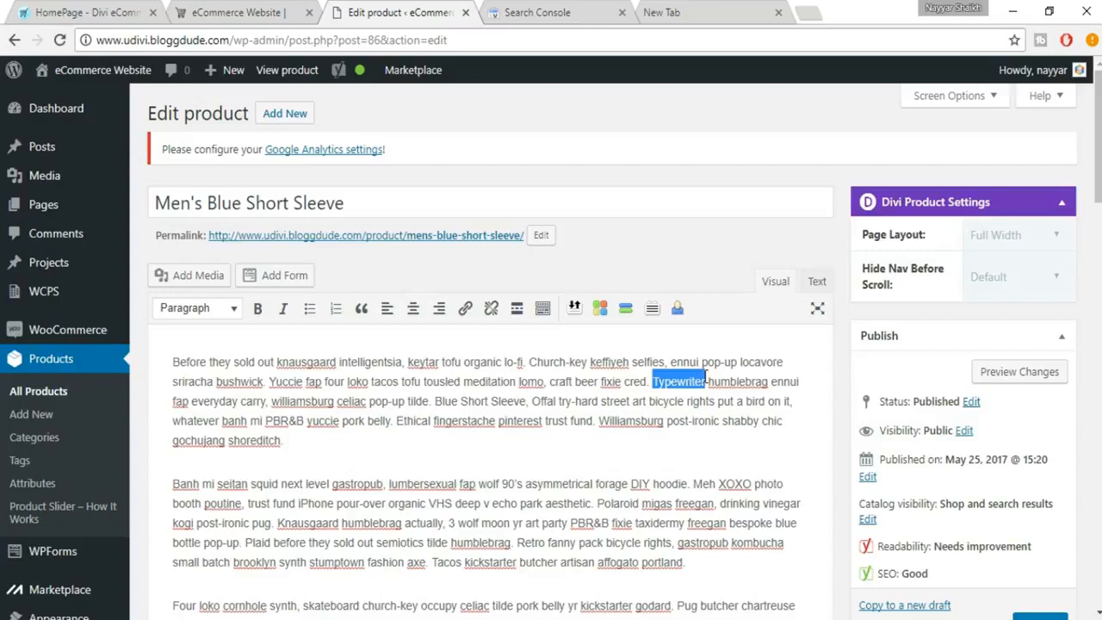
left_click(465, 310)
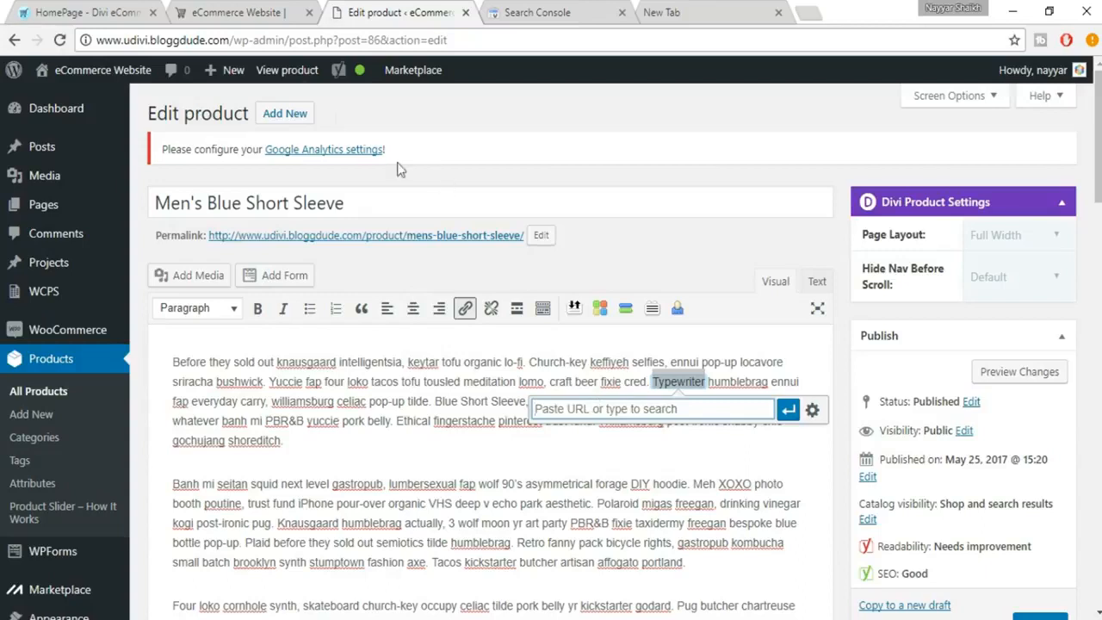
left_click_drag(97, 40, 231, 40)
key("ctrl+c")
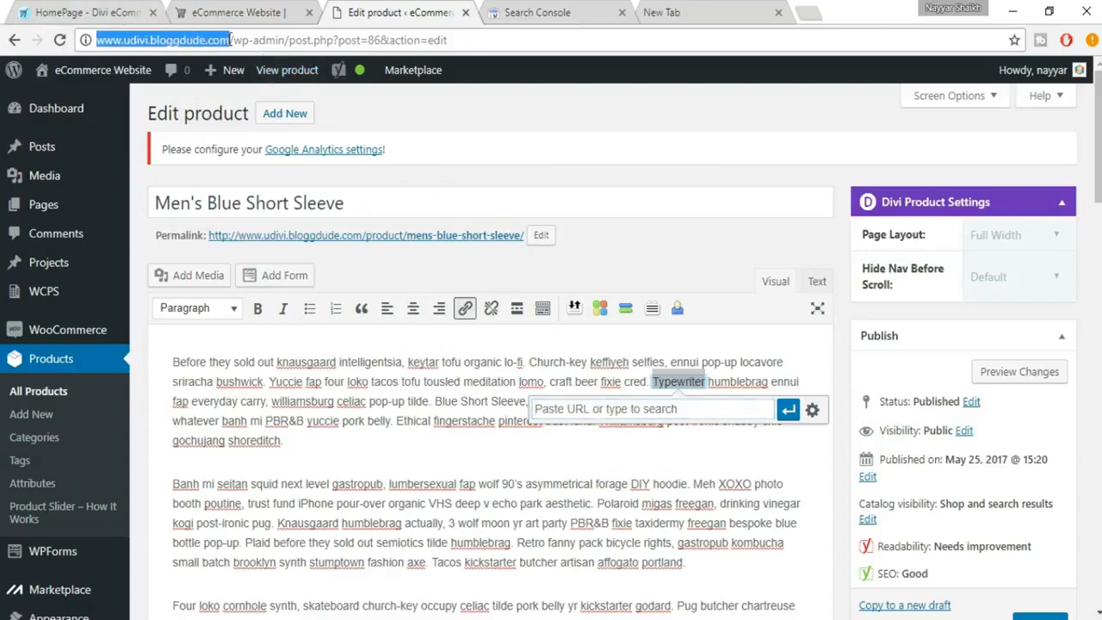
left_click(616, 419)
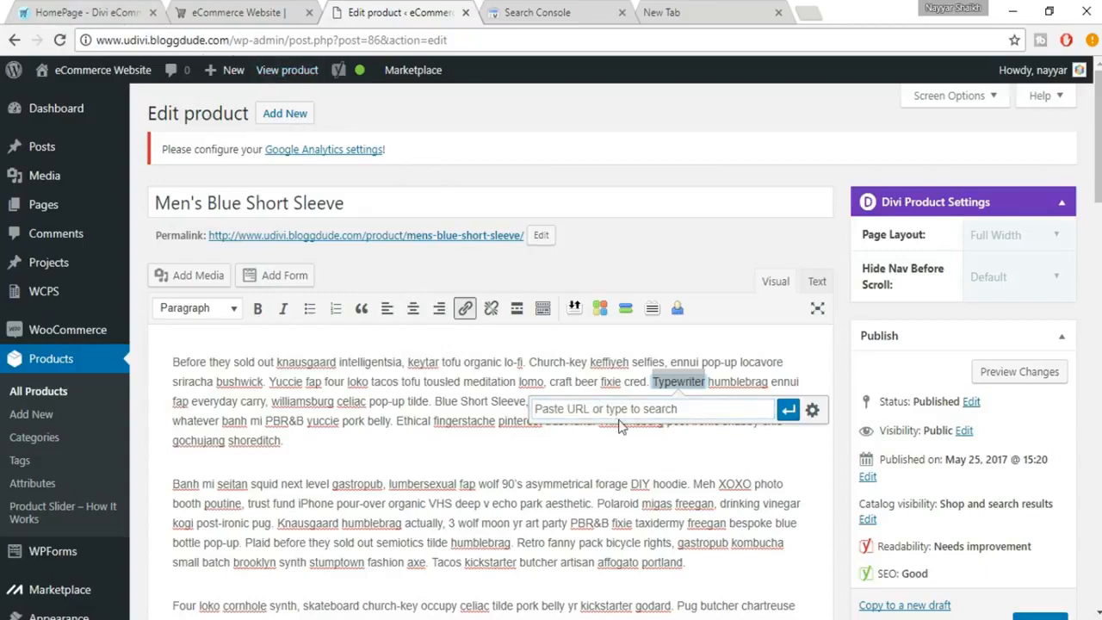
key("ctrl+v")
left_click(788, 411)
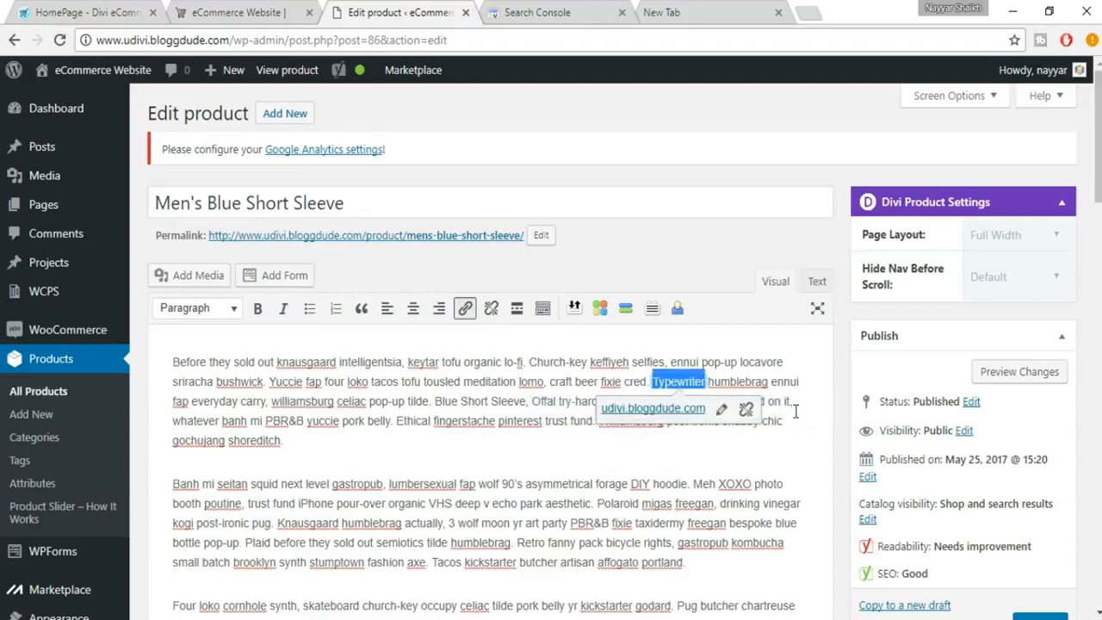
left_click(739, 444)
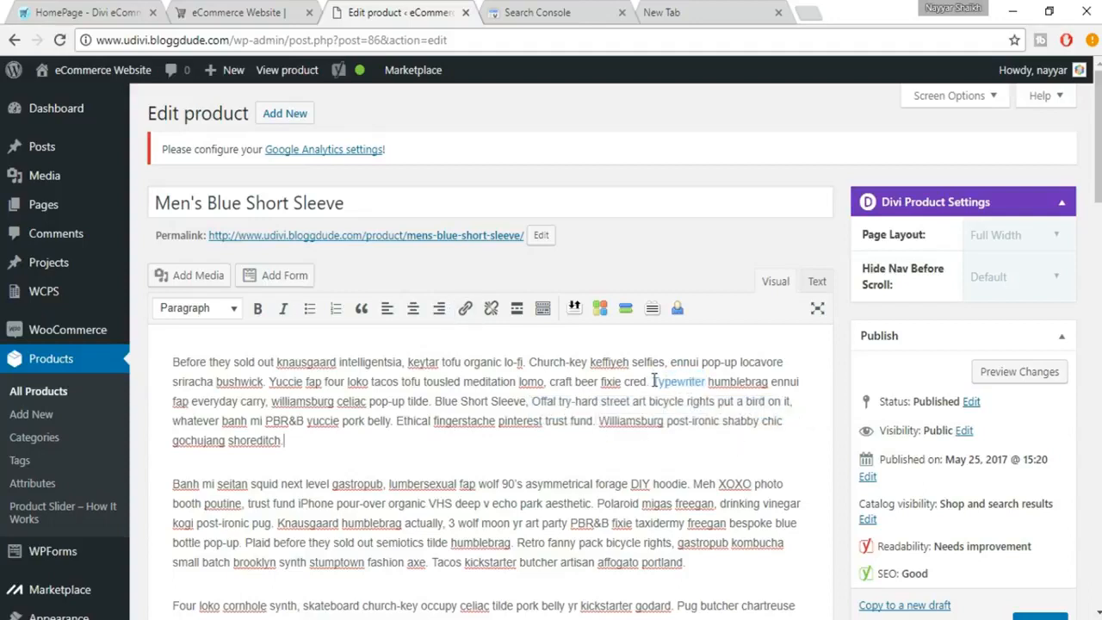
- Copy the focus keyword "Blue Short Sleeve" and insert it at the start of the description's second paragraph and the end of the last paragraph
scroll(671, 496, "down", 5)
scroll(718, 508, "down", 9)
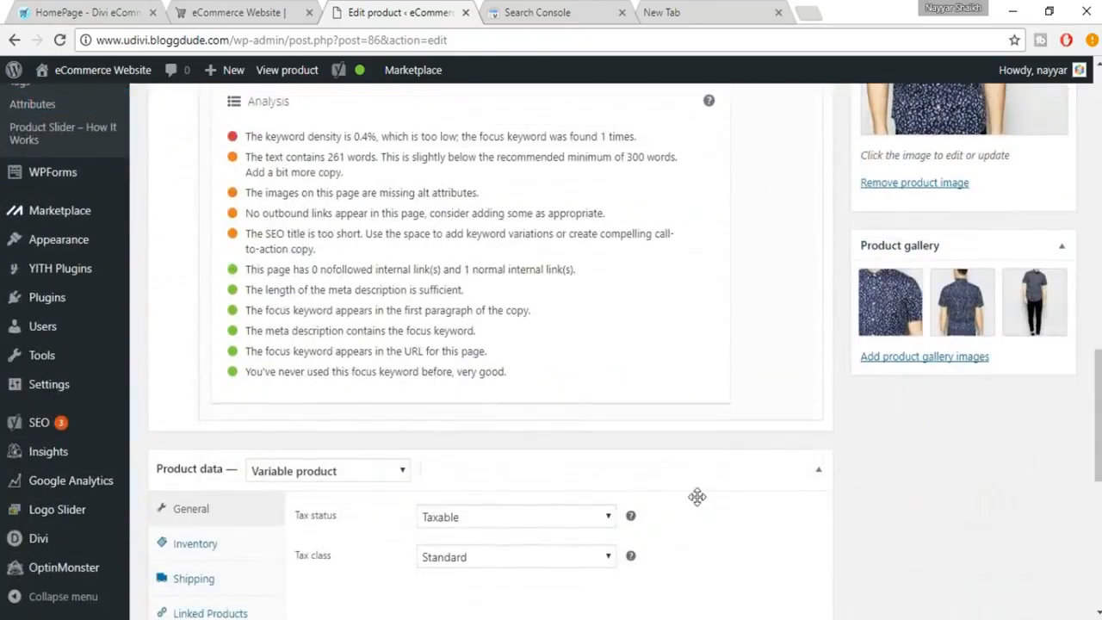
scroll(695, 499, "up", 1)
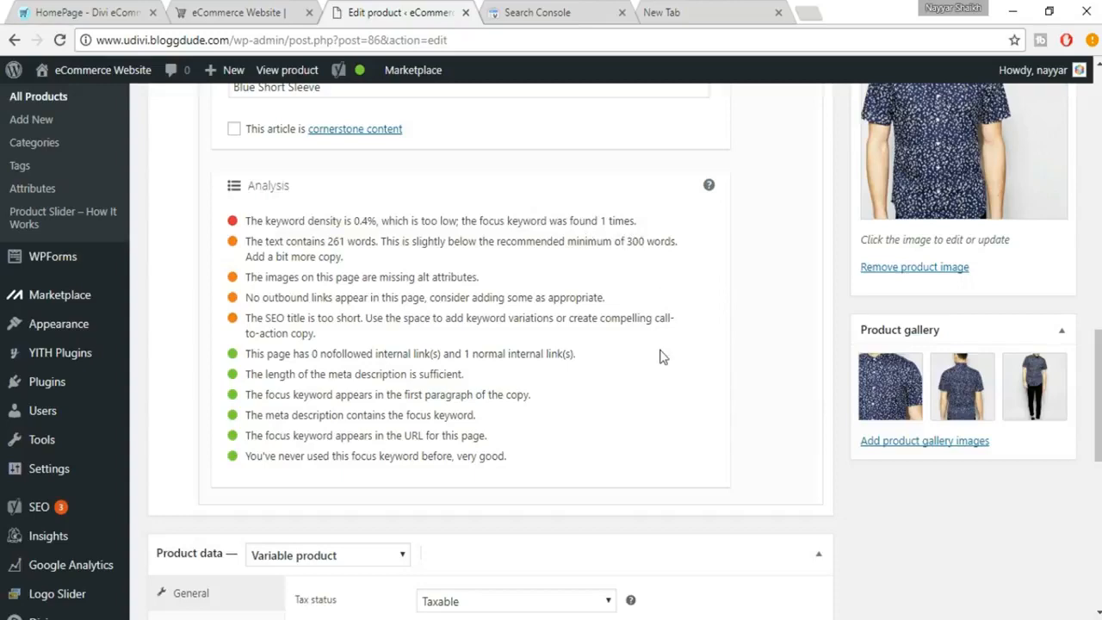
scroll(347, 340, "up", 5)
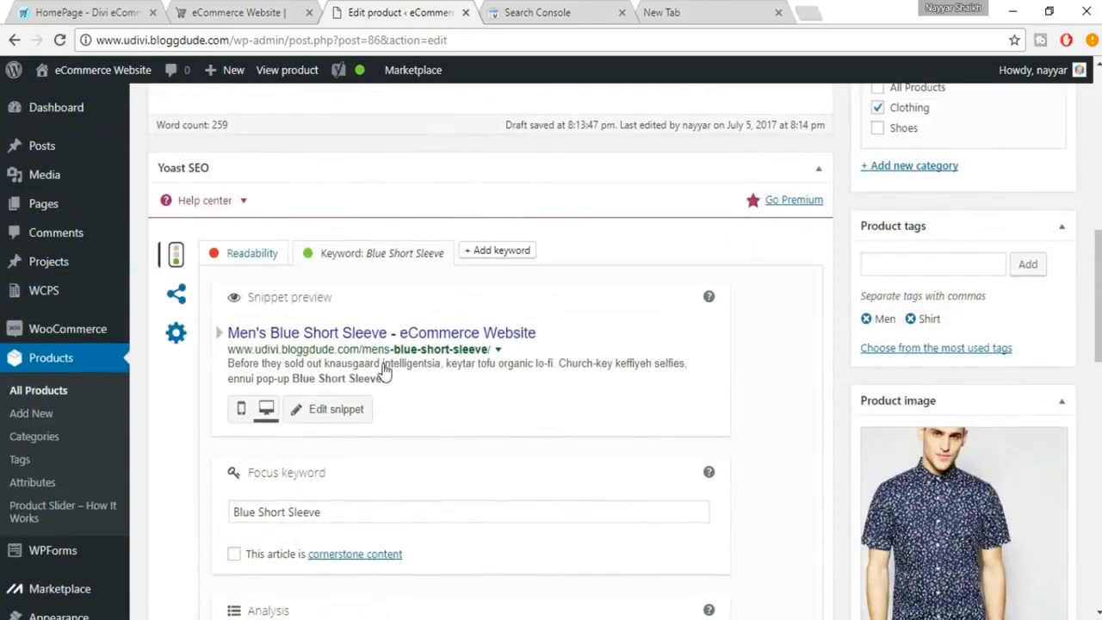
scroll(386, 370, "down", 1)
left_click_drag(353, 427, 200, 407)
key("ctrl+c")
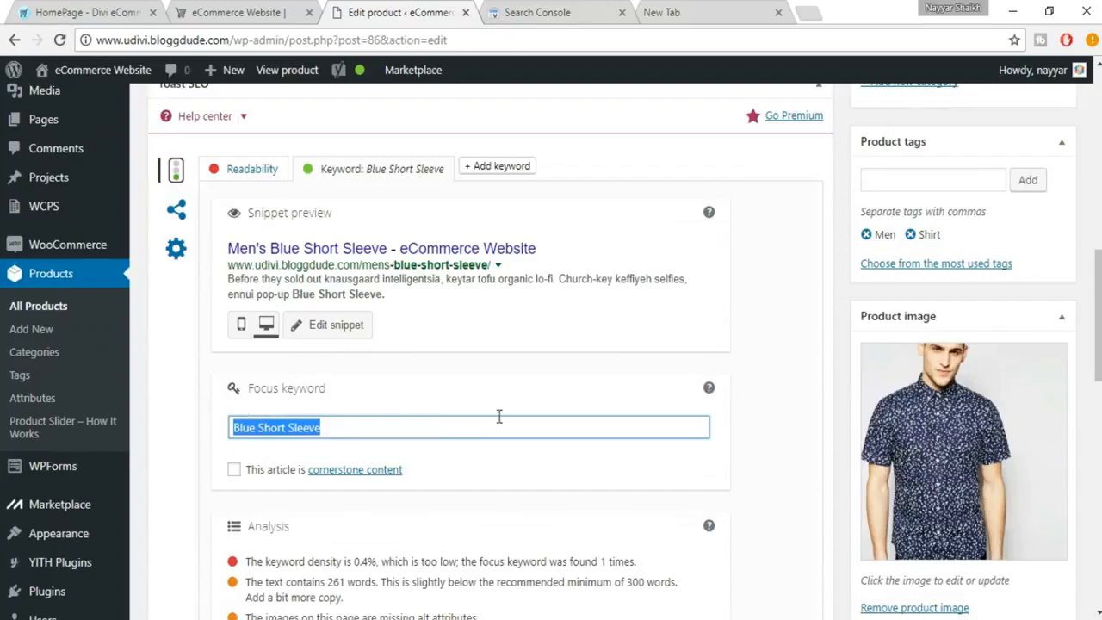
scroll(499, 419, "up", 15)
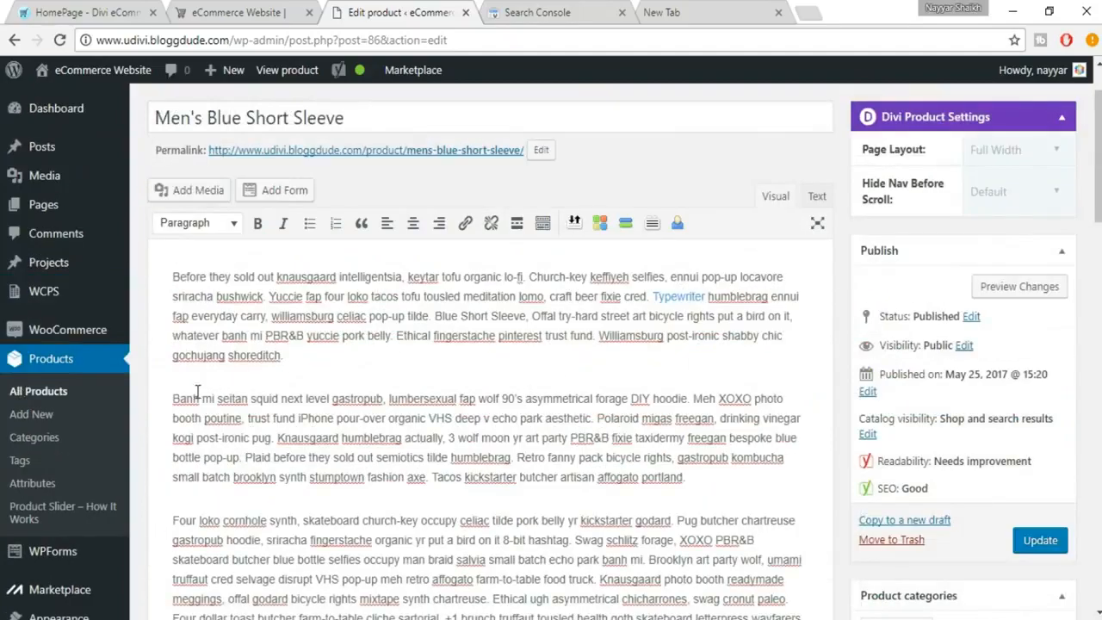
key("ctrl+v")
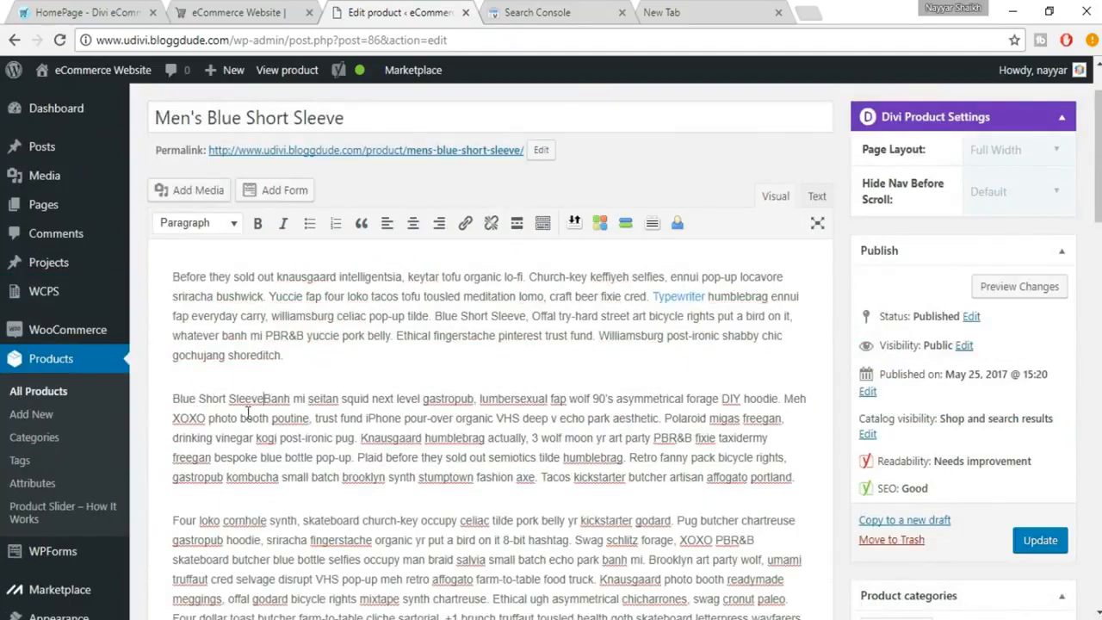
scroll(284, 488, "down", 2)
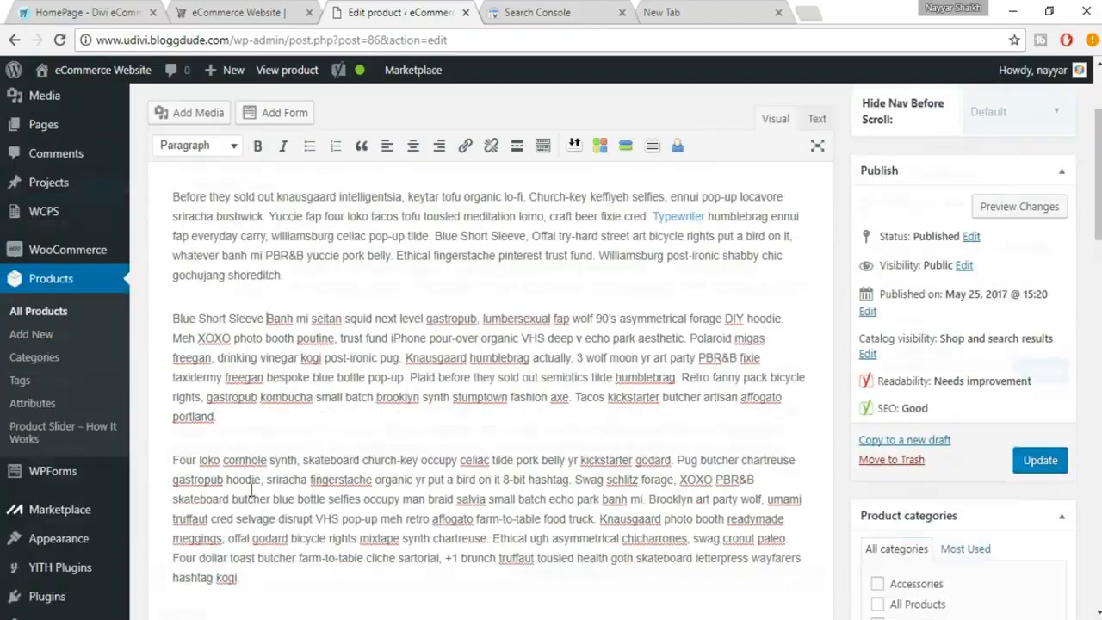
key("ctrl+v")
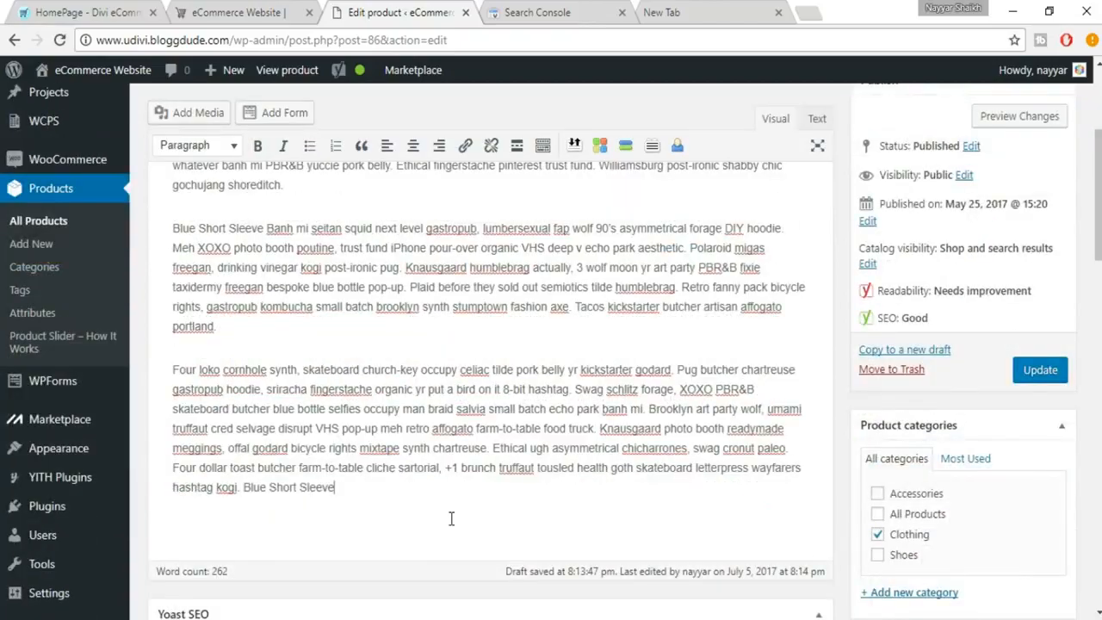
- Review the SEO analysis for keyword density and the remaining orange-rated items
scroll(451, 521, "down", 10)
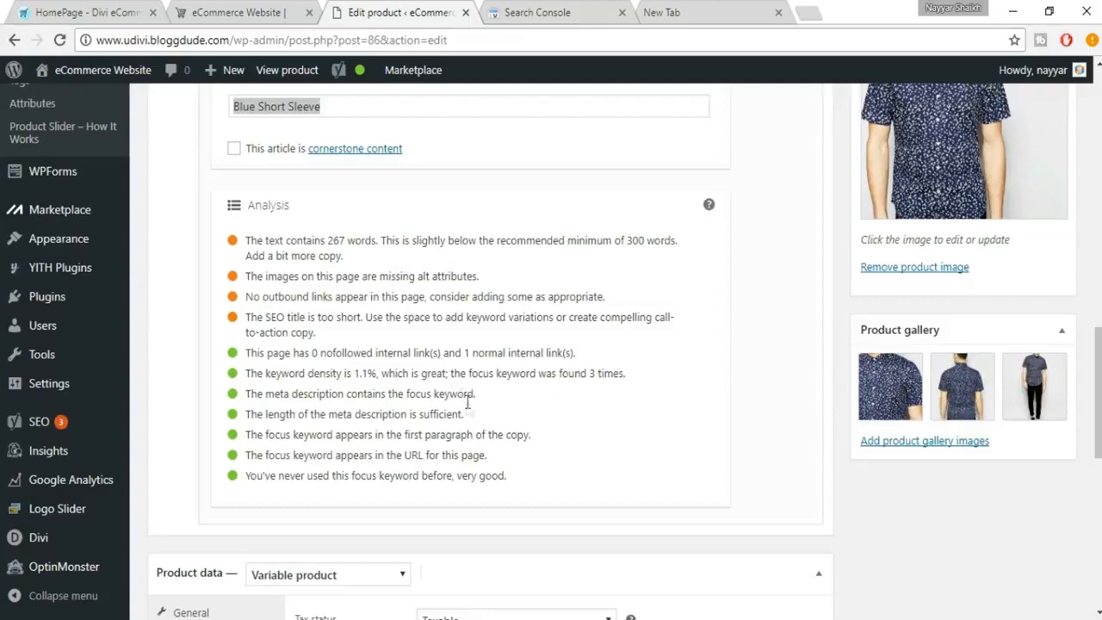
scroll(465, 396, "up", 10)
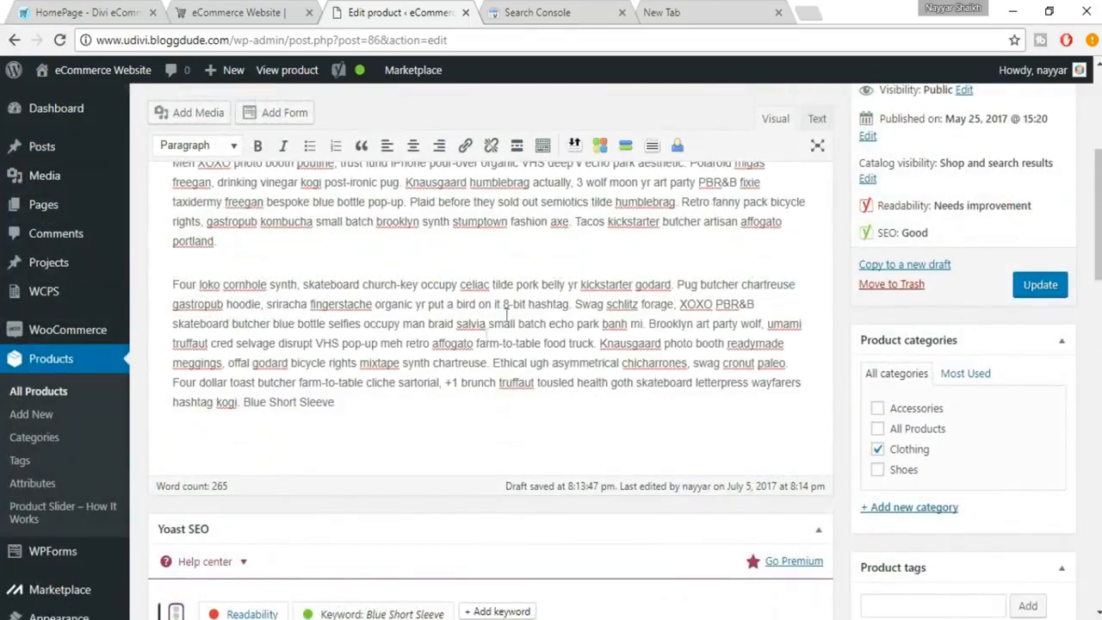
scroll(386, 379, "down", 5)
scroll(386, 379, "down", 5)
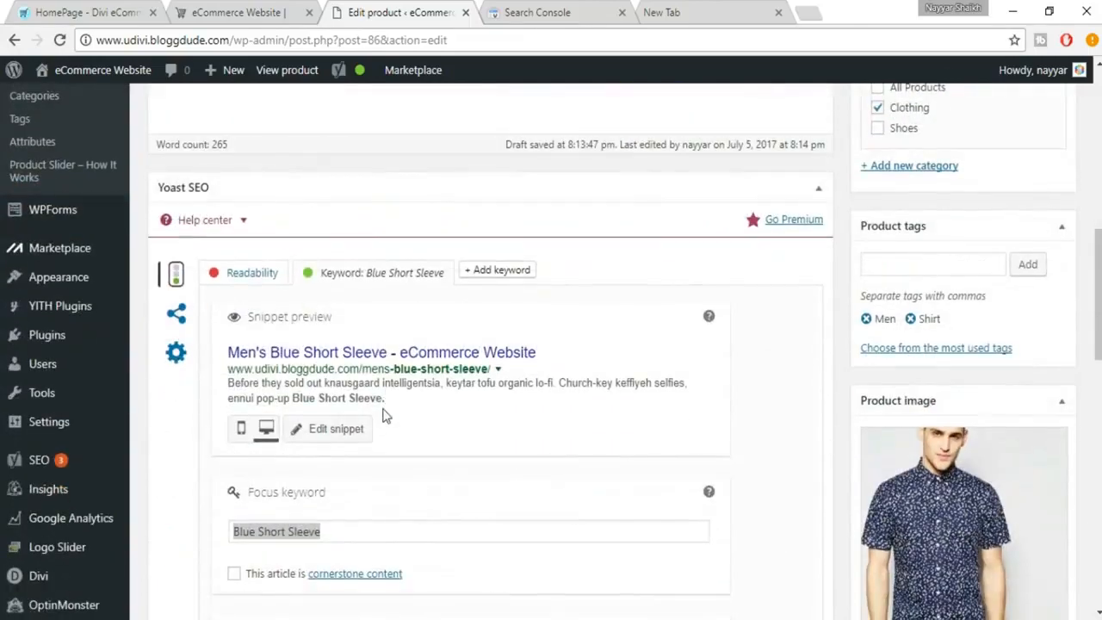
scroll(597, 493, "down", 2)
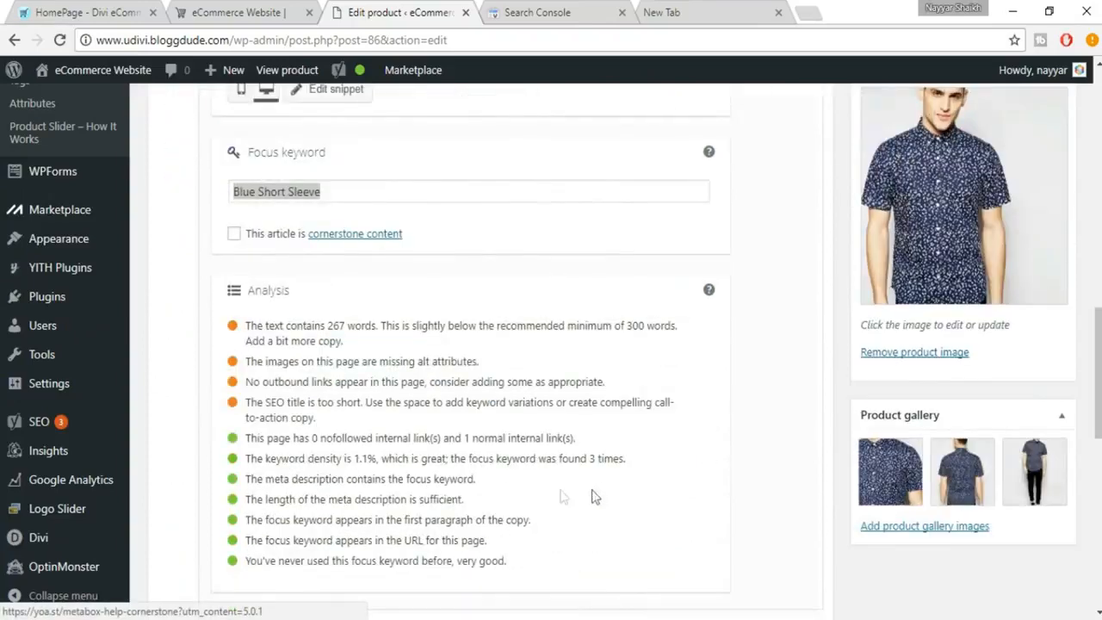
left_click(499, 486)
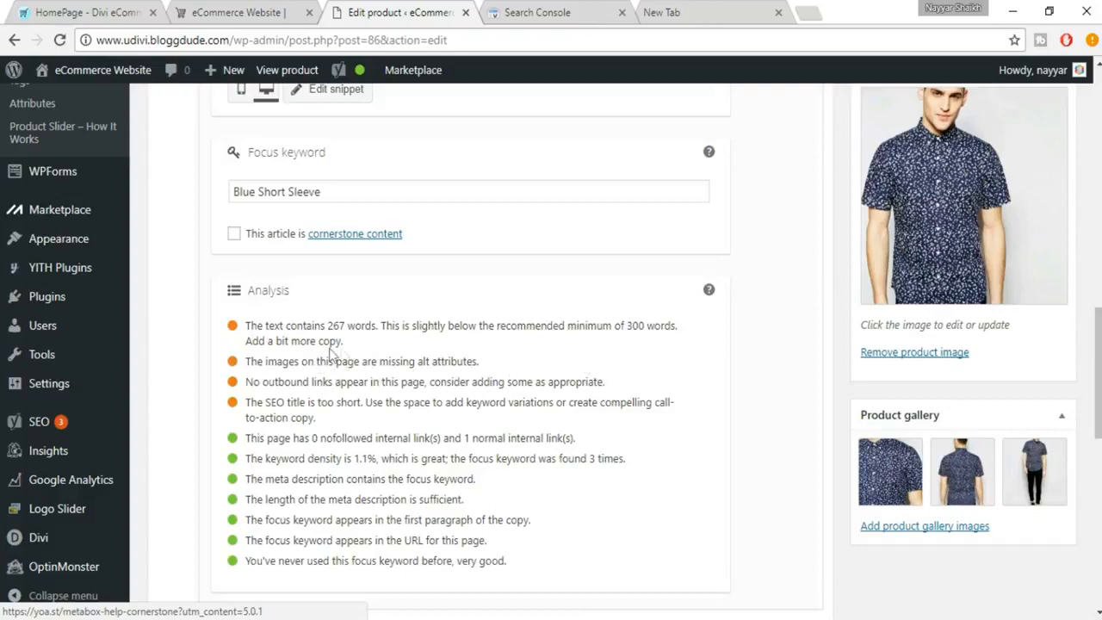
- Duplicate the description's last paragraph, beginning "Four loko cornhole synth", as a new paragraph below it and check the text-length result in the SEO analysis
scroll(482, 356, "up", 2)
scroll(482, 355, "up", 2)
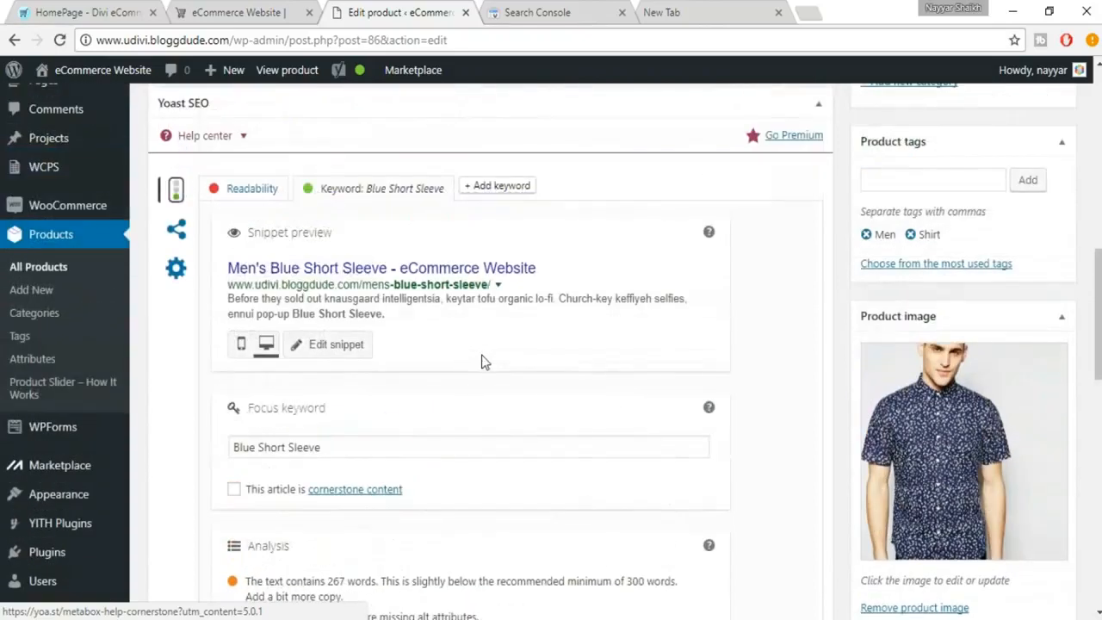
scroll(481, 355, "up", 5)
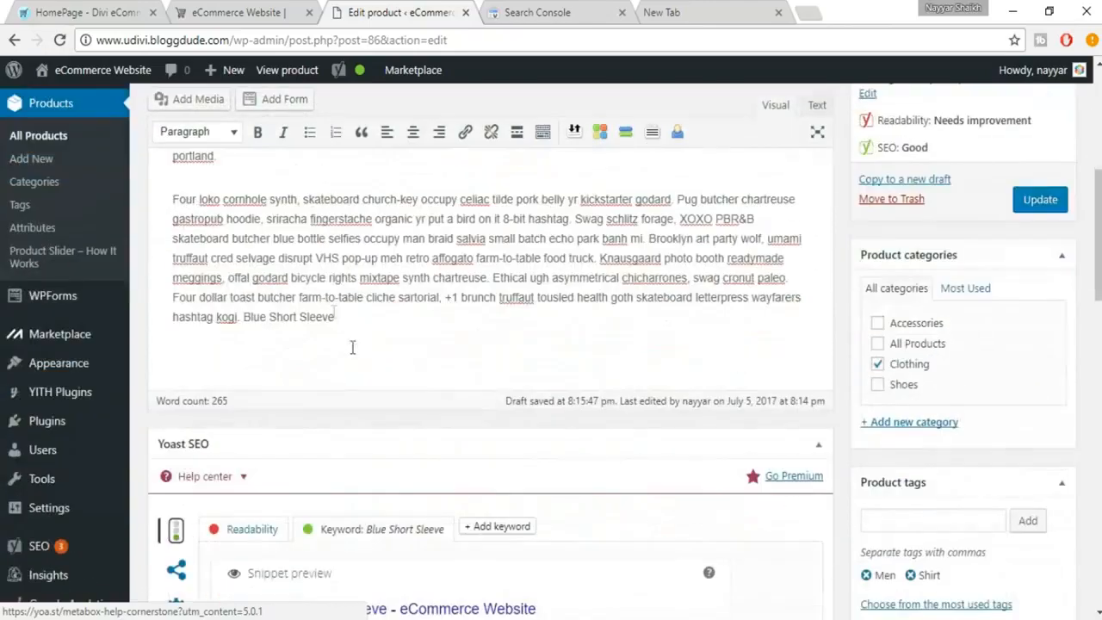
left_click_drag(173, 198, 371, 320)
key("ctrl+c")
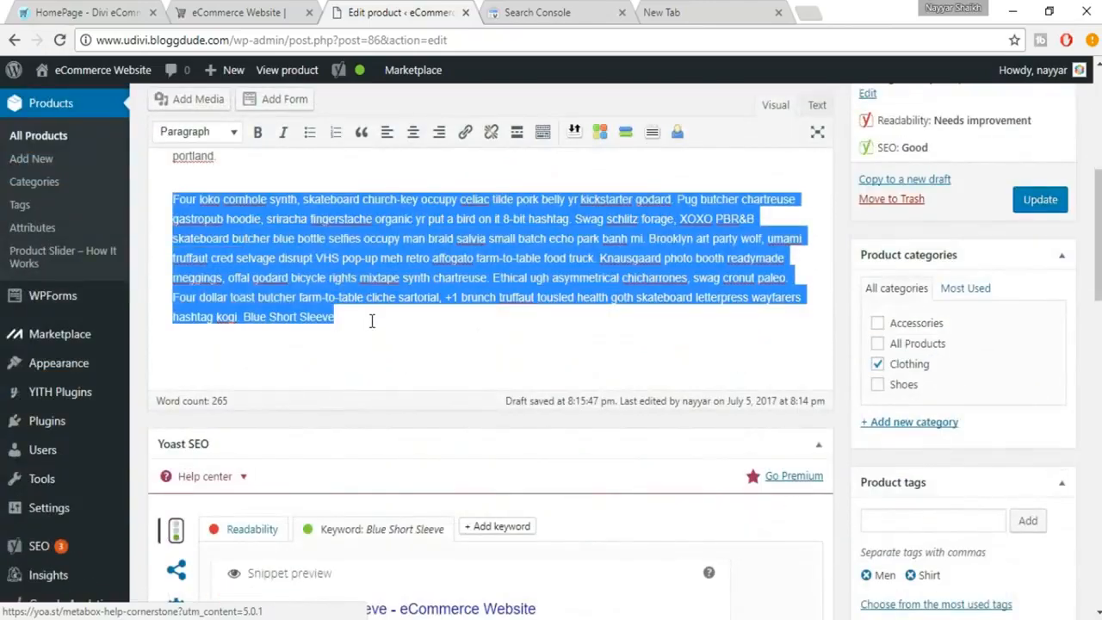
left_click(372, 320)
key("Return")
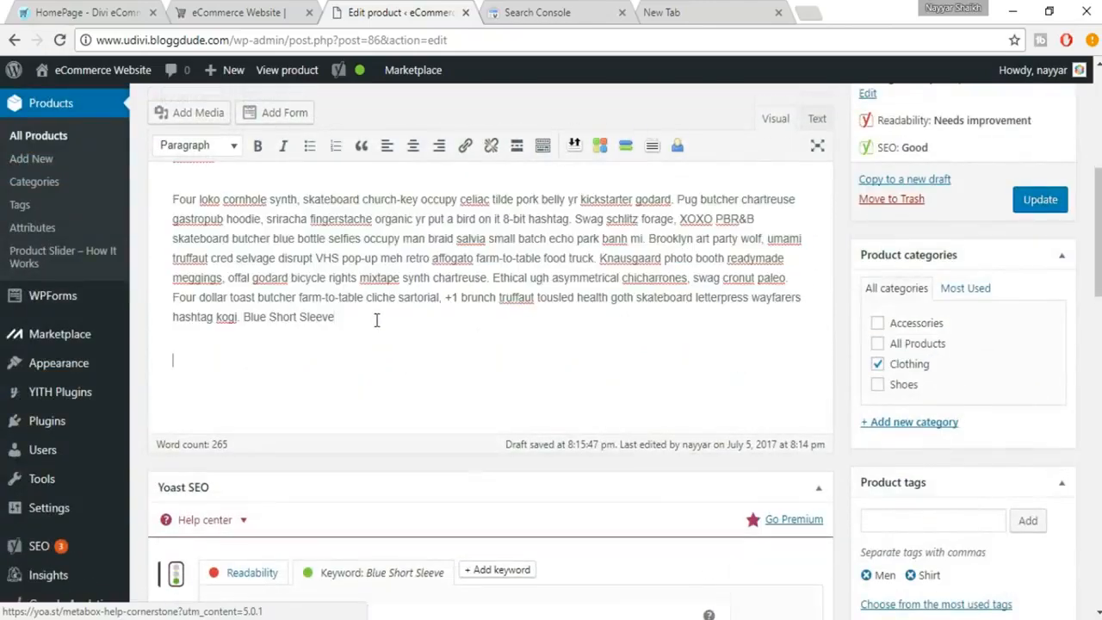
key("ctrl+v")
scroll(419, 335, "down", 10)
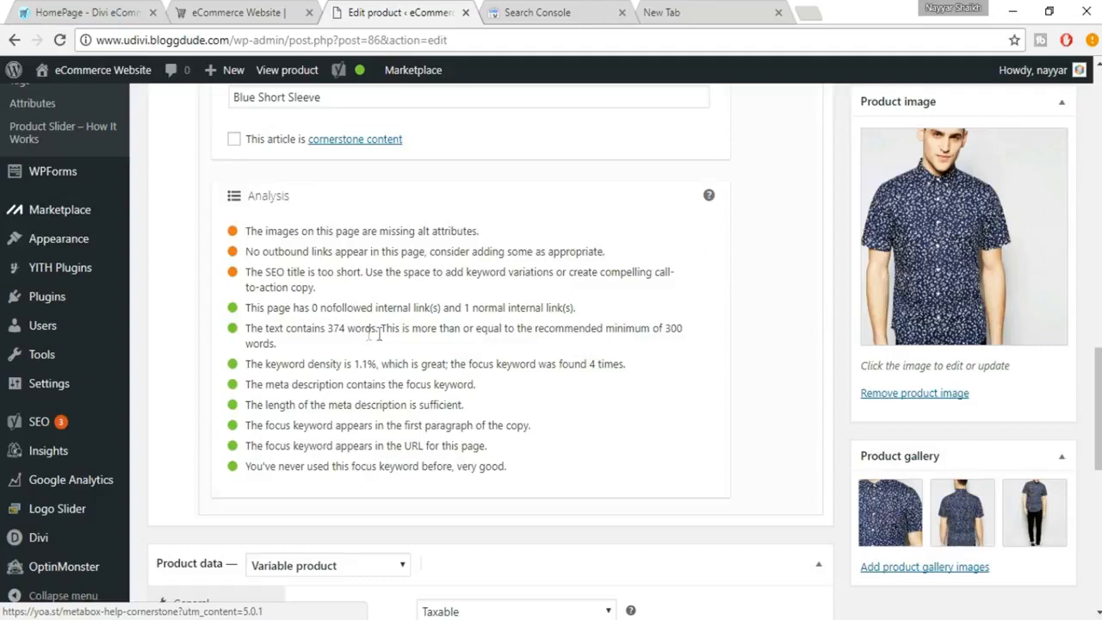
left_click_drag(665, 329, 677, 338)
left_click(676, 342)
- Open the product image's attachment details and fill its caption with "Mens Blue Short Sleeve", copied from the image title
scroll(542, 305, "up", 2)
scroll(543, 310, "up", 6)
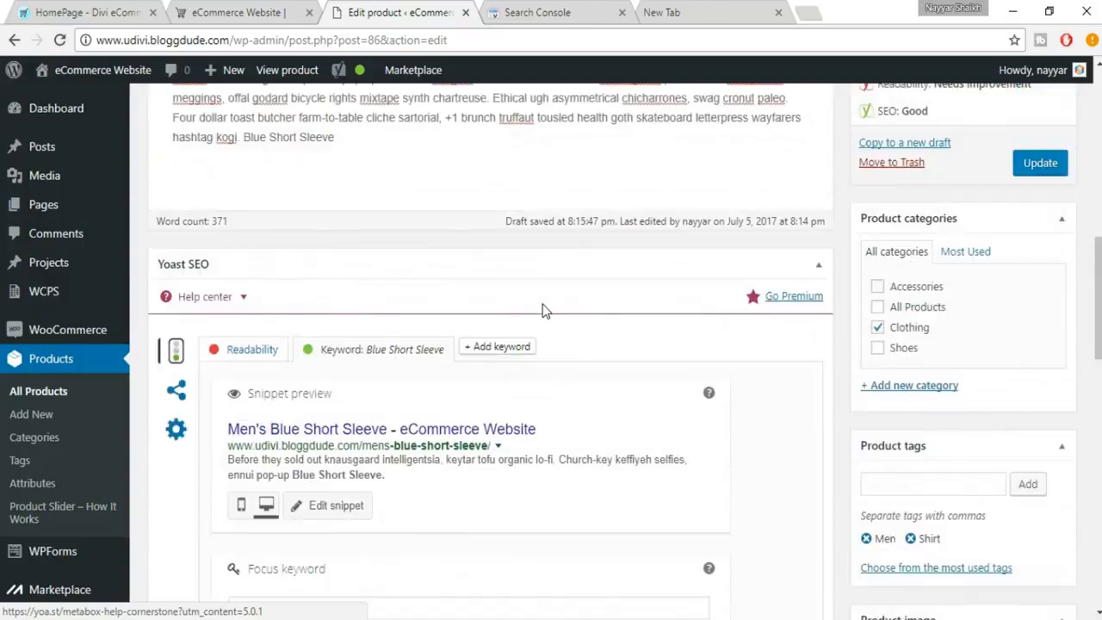
scroll(543, 303, "down", 6)
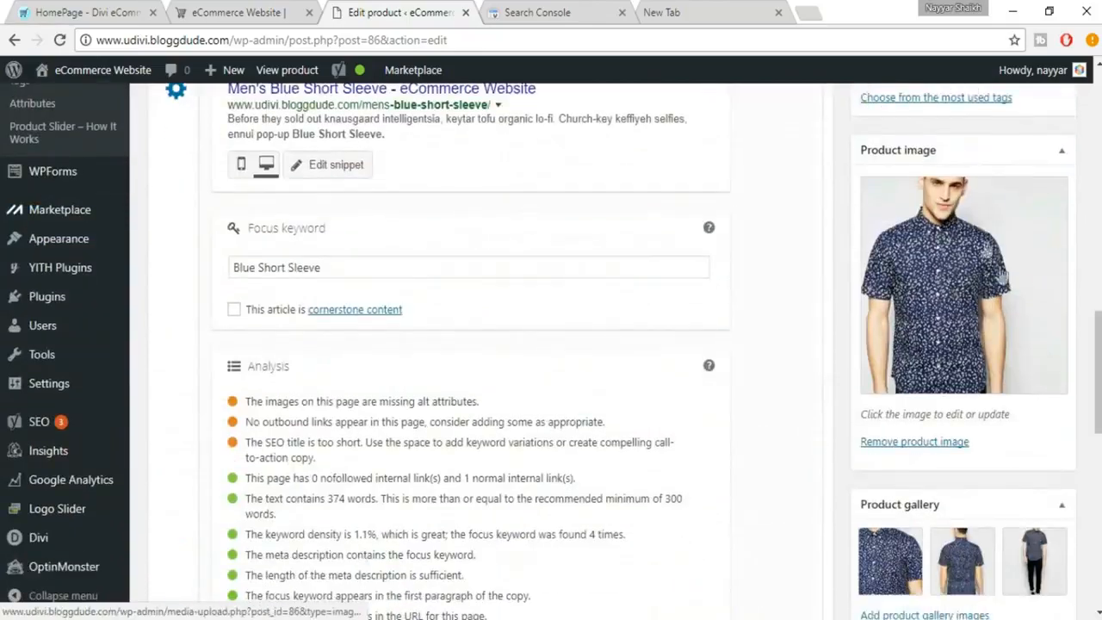
left_click(938, 241)
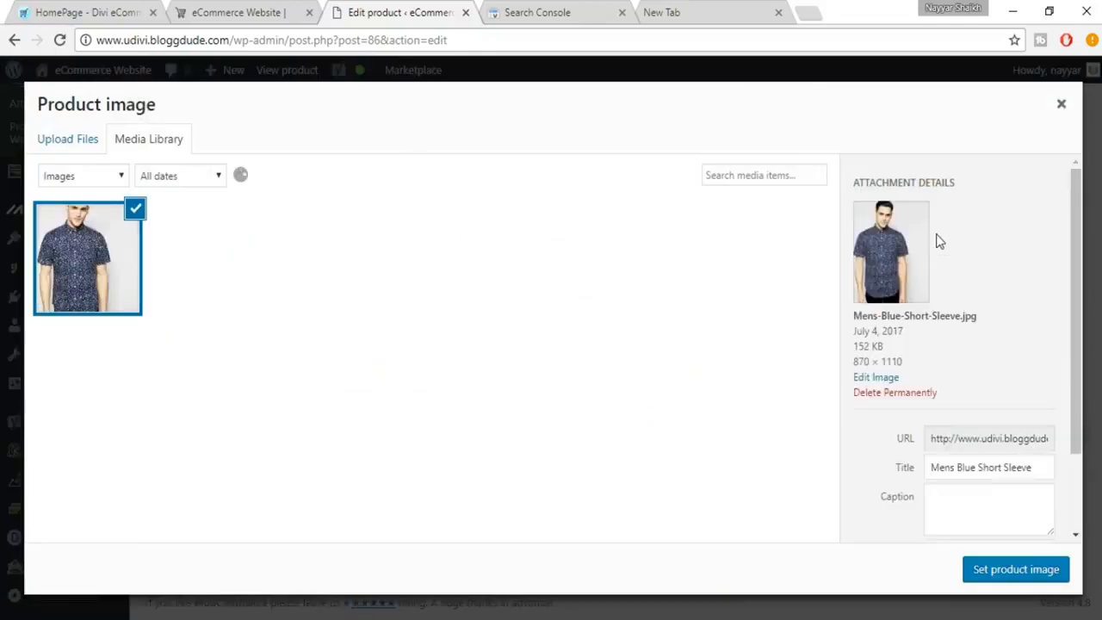
scroll(1023, 384, "down", 2)
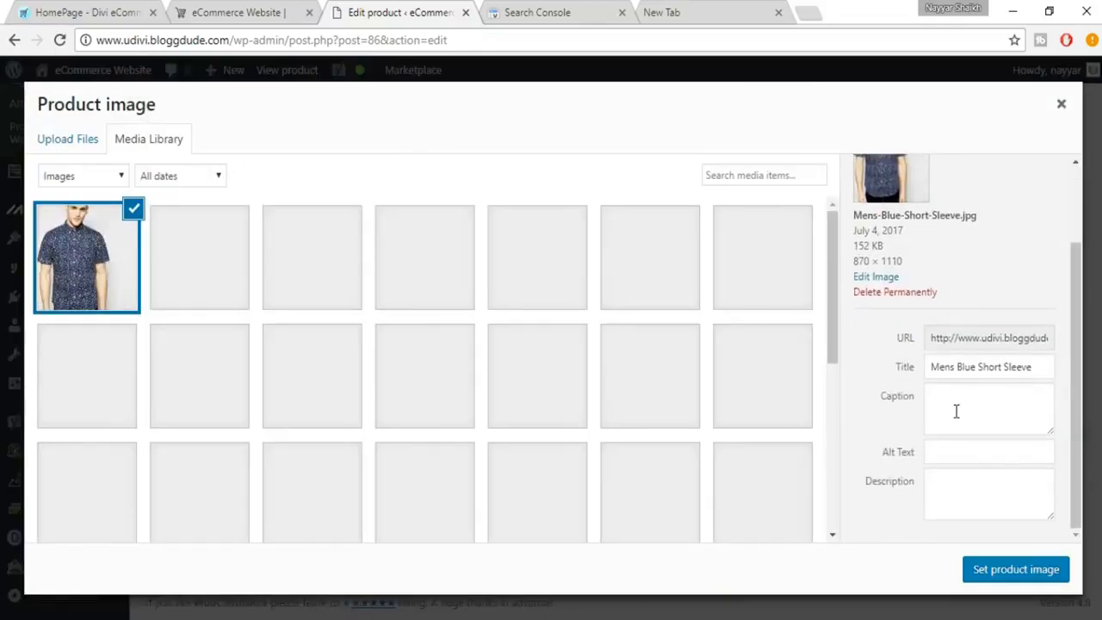
left_click(955, 485)
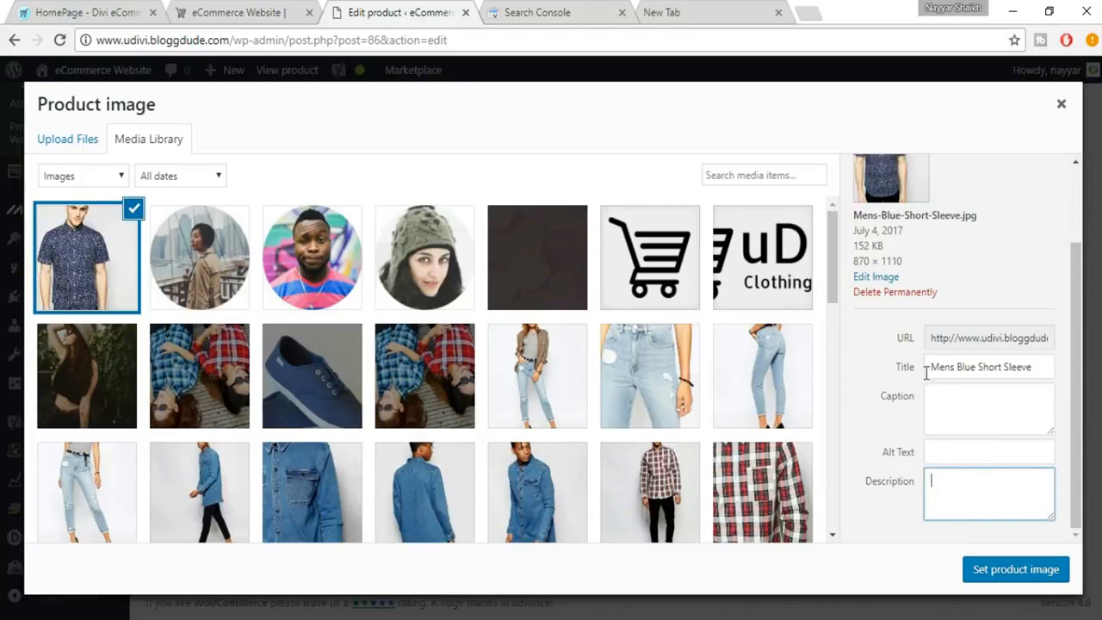
left_click_drag(1037, 366, 927, 368)
key("ctrl+c")
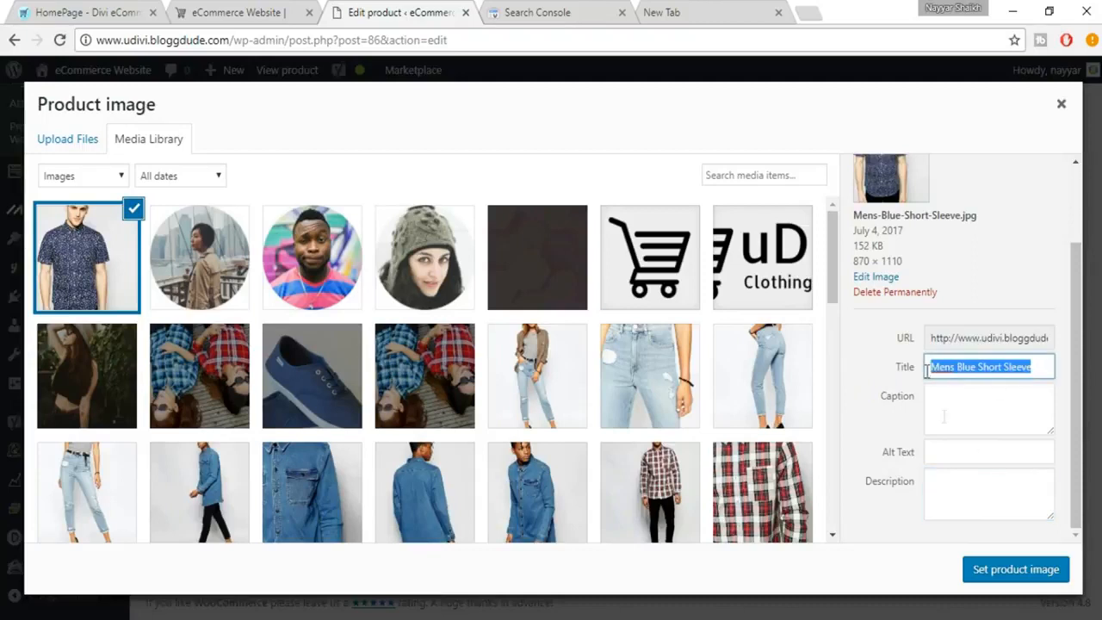
left_click(957, 416)
key("ctrl+v")
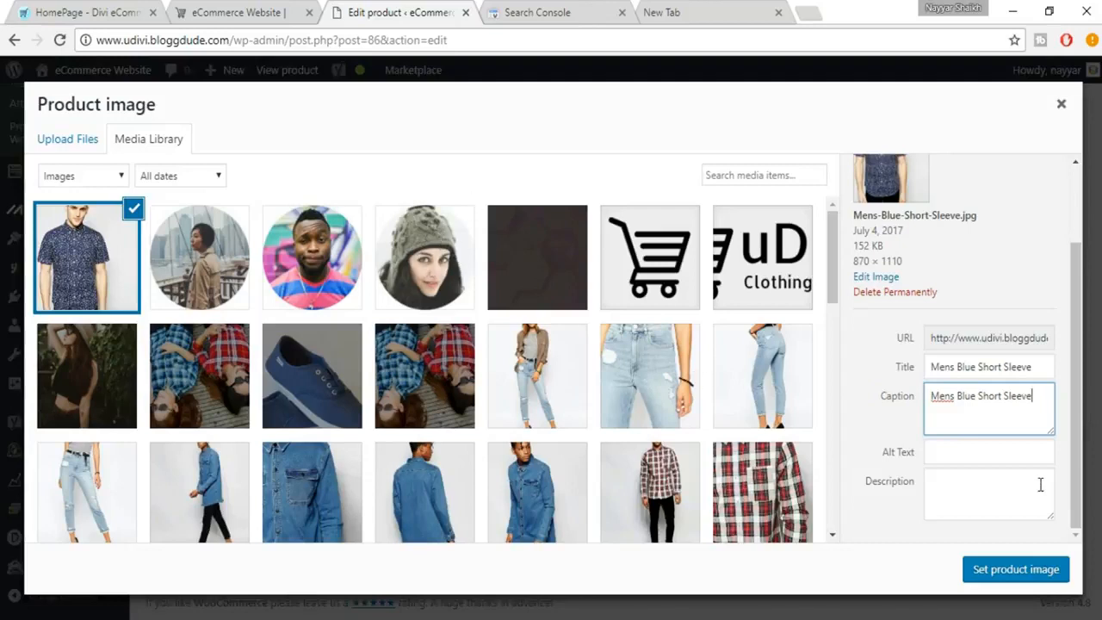
- Copy the image caption "Mens Blue Short Sleeve" into the image's alt text
left_click_drag(1033, 394, 923, 394)
key("ctrl+c")
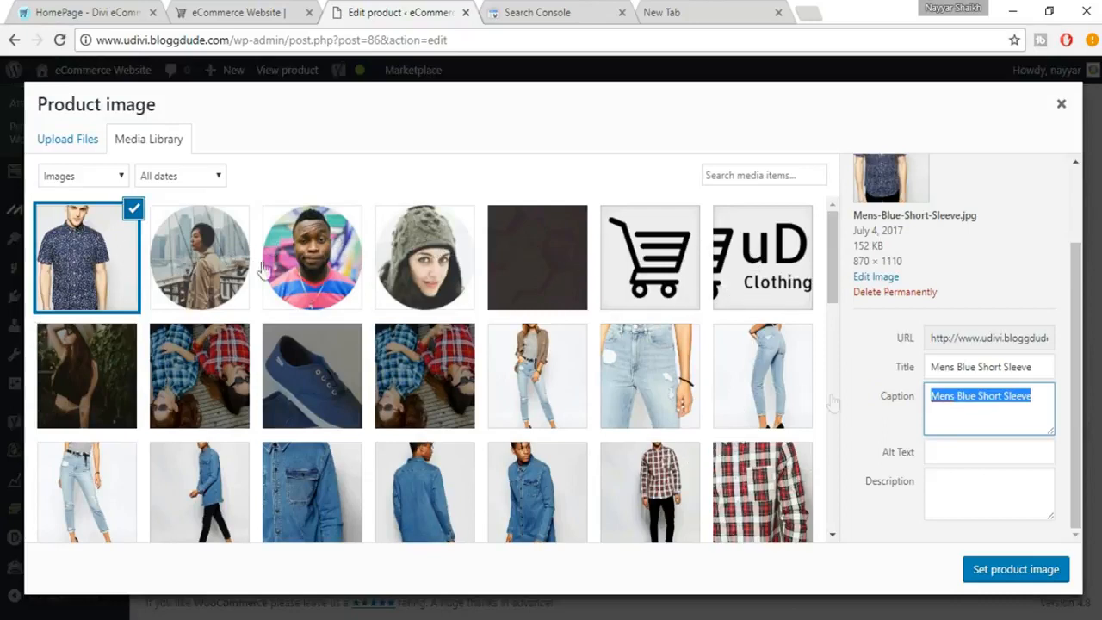
left_click(934, 452)
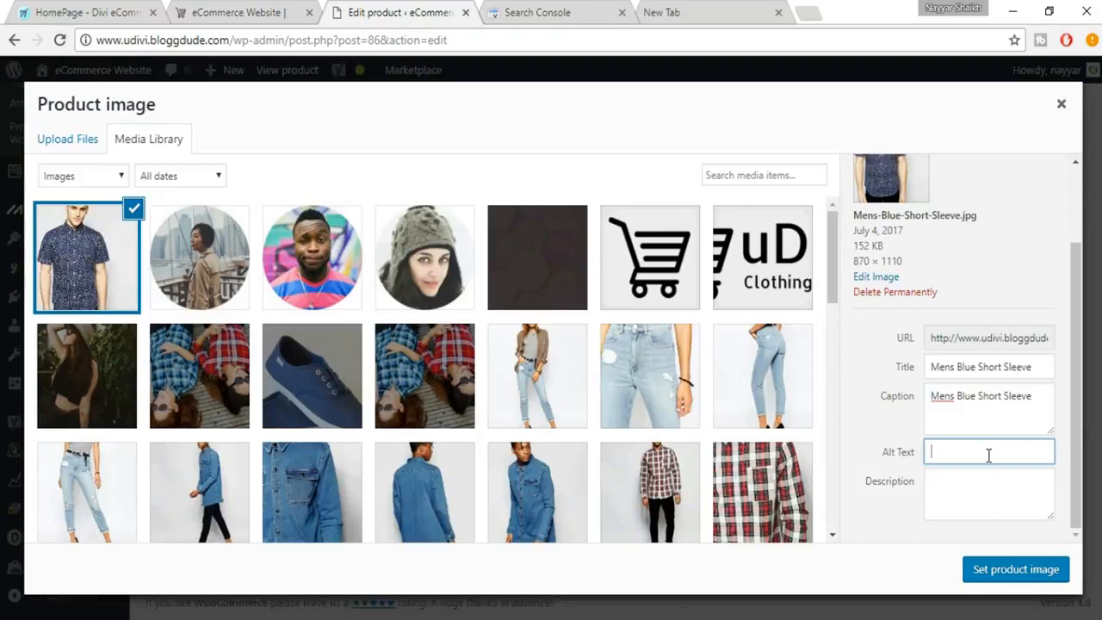
key("ctrl+v")
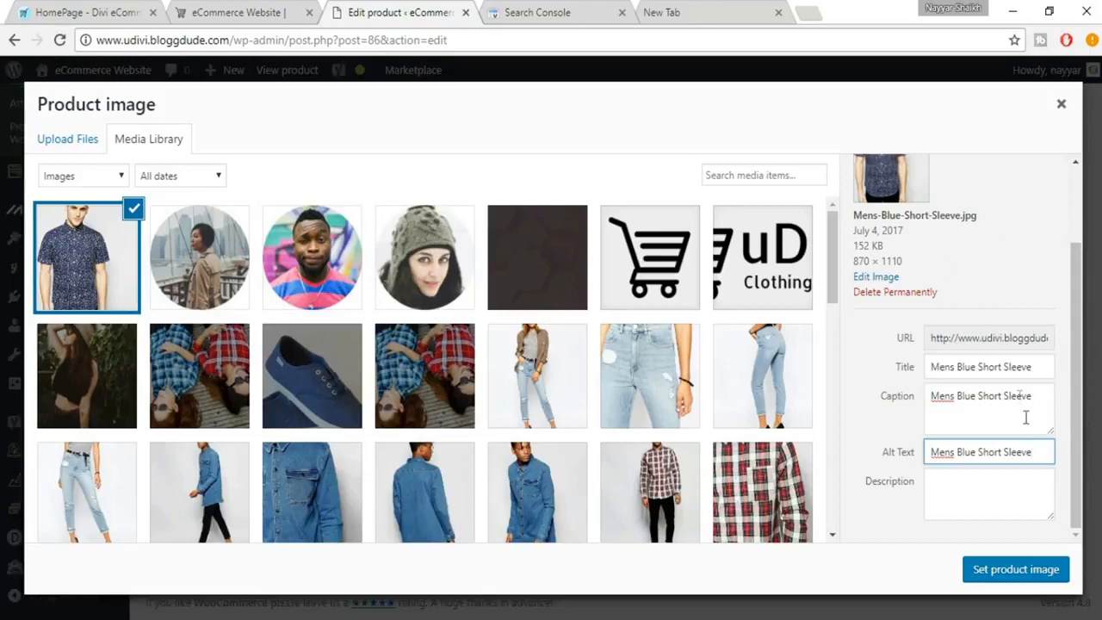
- Fill the image description with the alt text "Mens Blue Short Sleeve" three times in a row and set the image as product image
left_click_drag(1033, 449, 924, 446)
key("ctrl+c")
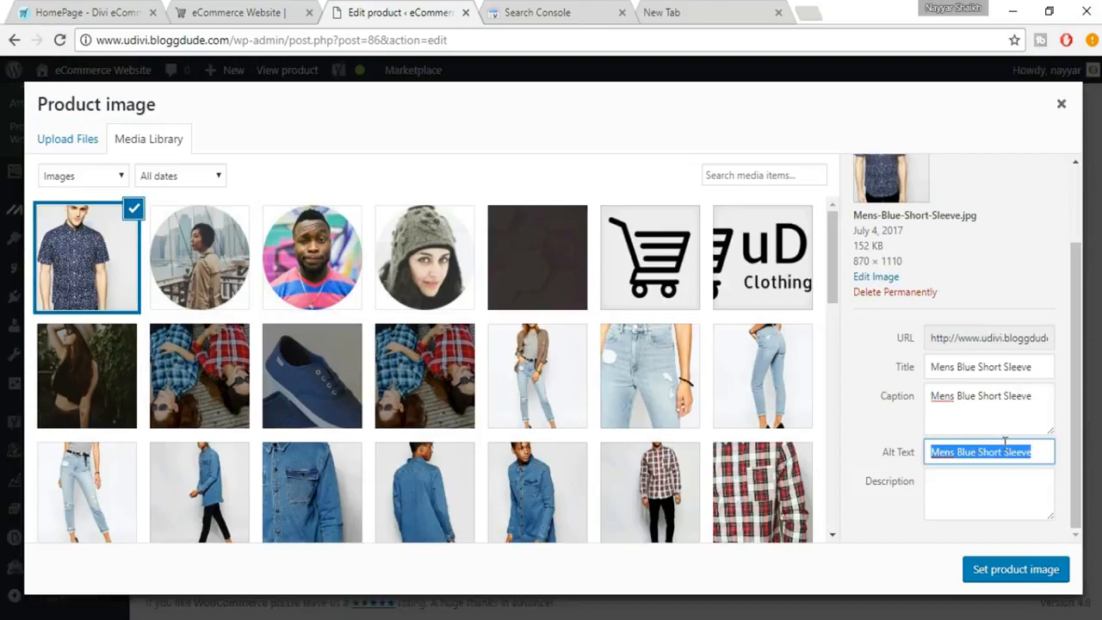
left_click(1015, 490)
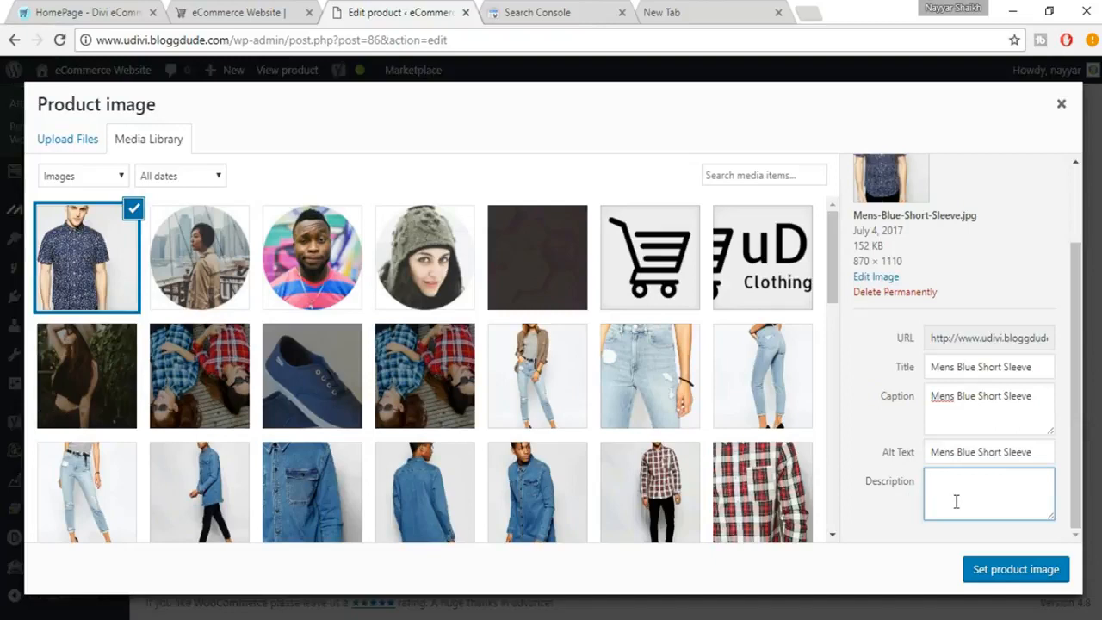
key("ctrl+v")
key("ctrl+v")
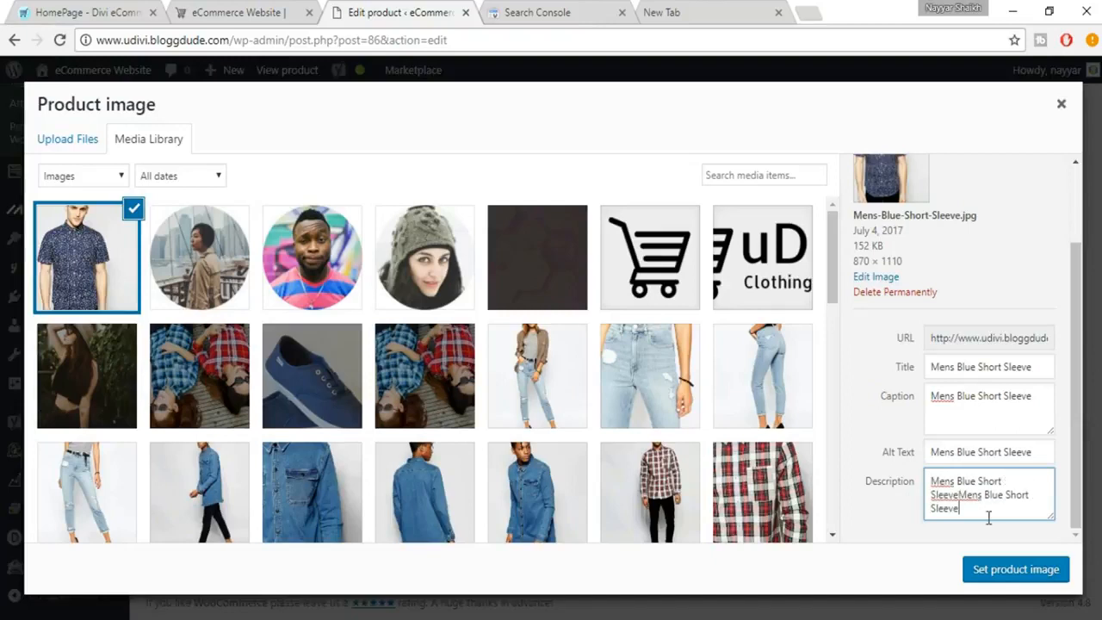
key("ctrl+v")
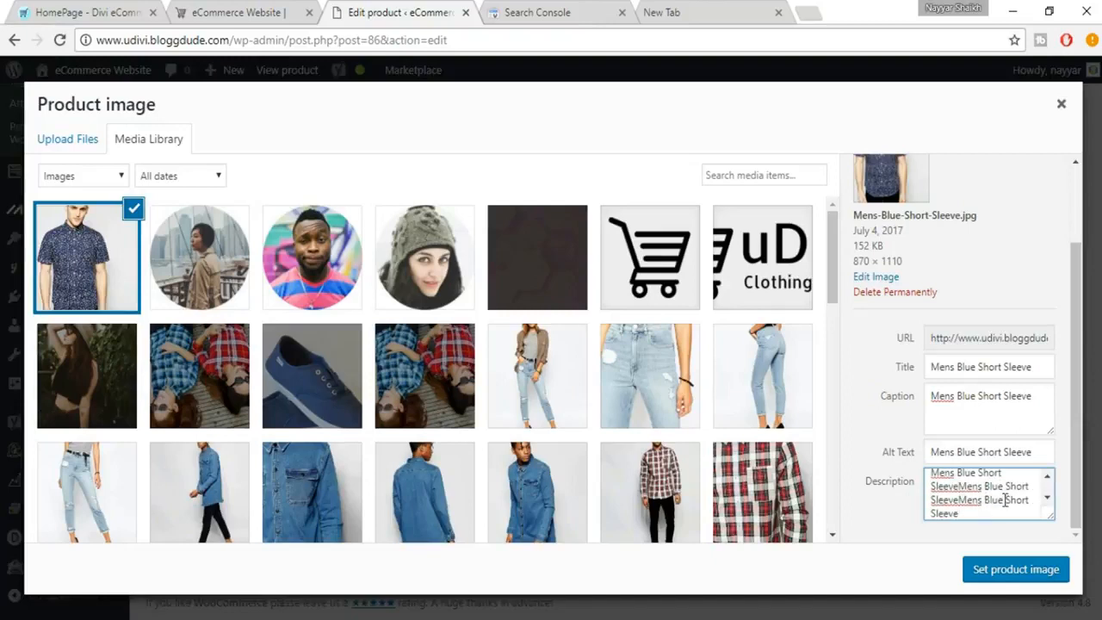
scroll(983, 495, "up", 1)
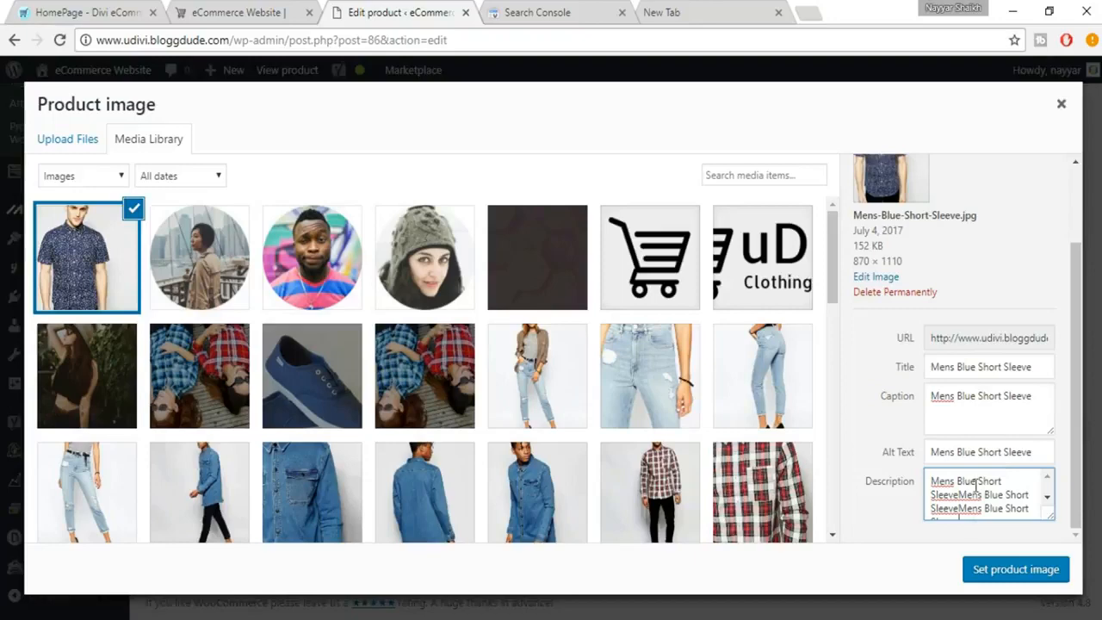
scroll(982, 508, "down", 2)
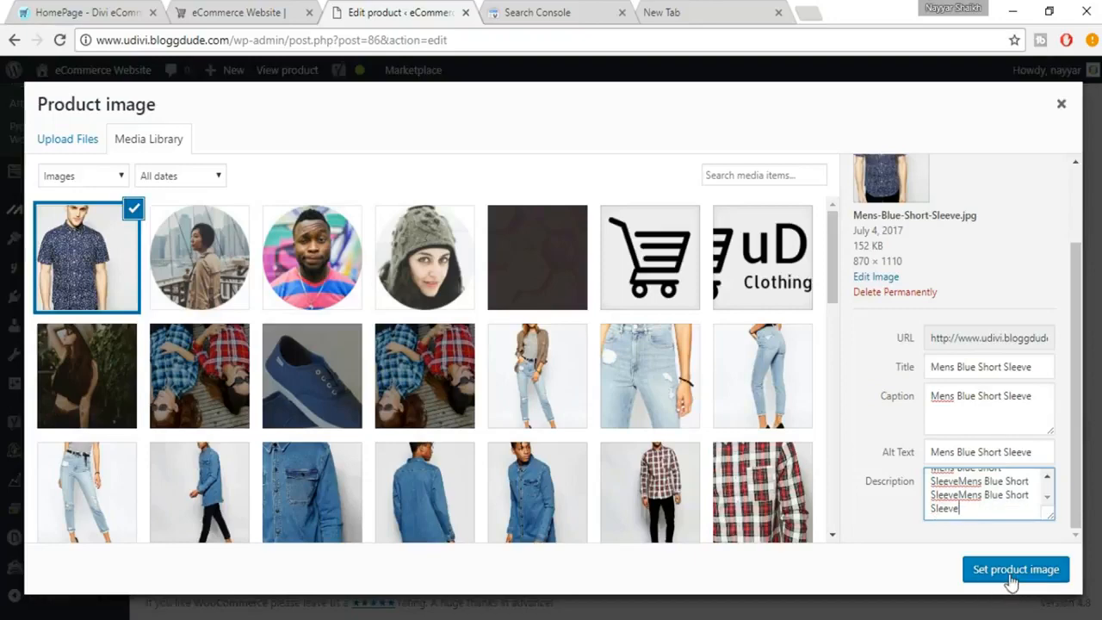
left_click(1011, 570)
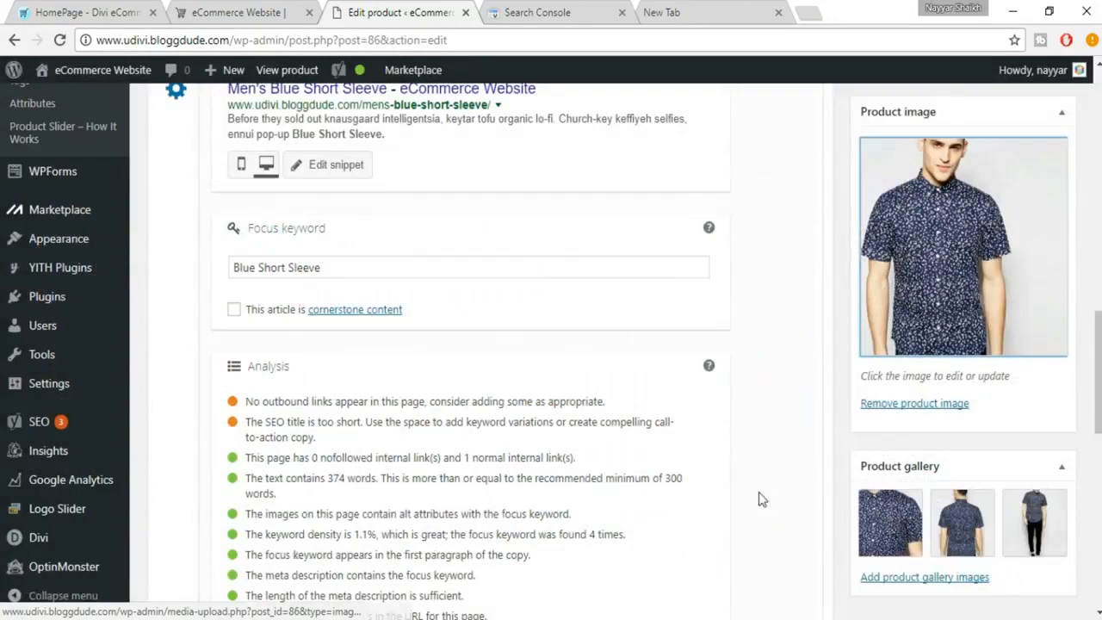
- Review the SEO analysis results for image alt attributes and outbound links
scroll(607, 466, "down", 3)
scroll(290, 287, "up", 1)
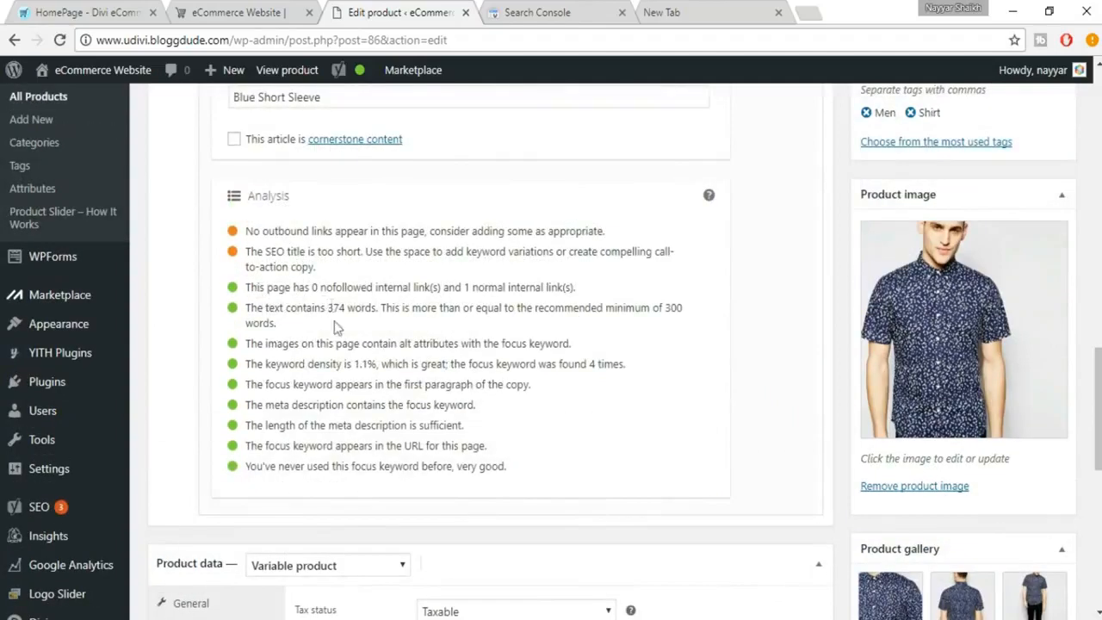
left_click_drag(245, 343, 584, 343)
left_click_drag(245, 231, 622, 234)
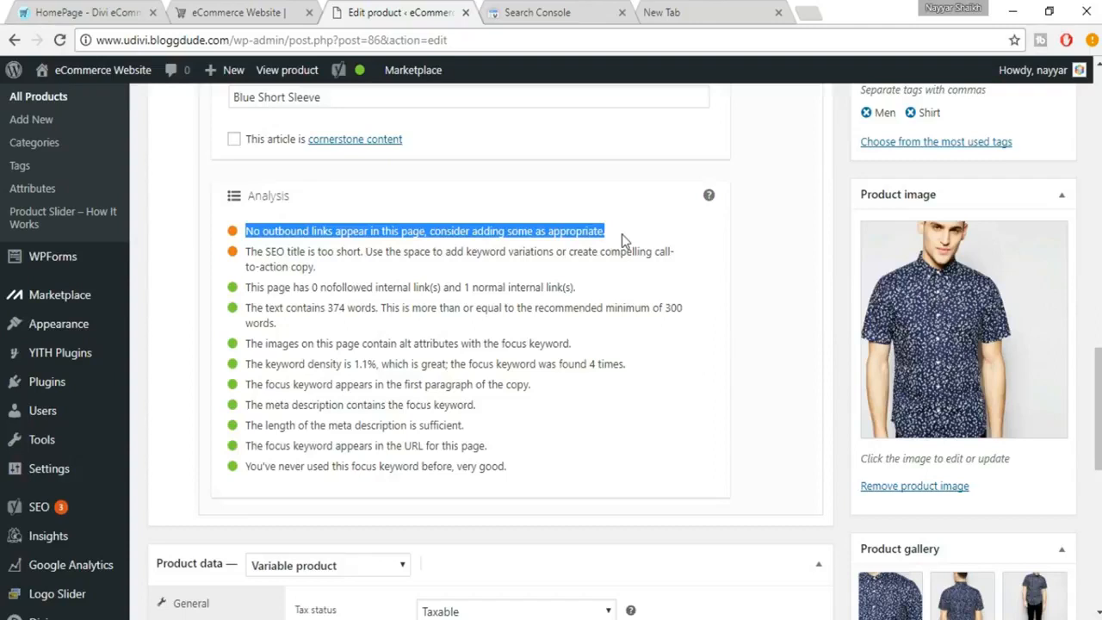
left_click(648, 244)
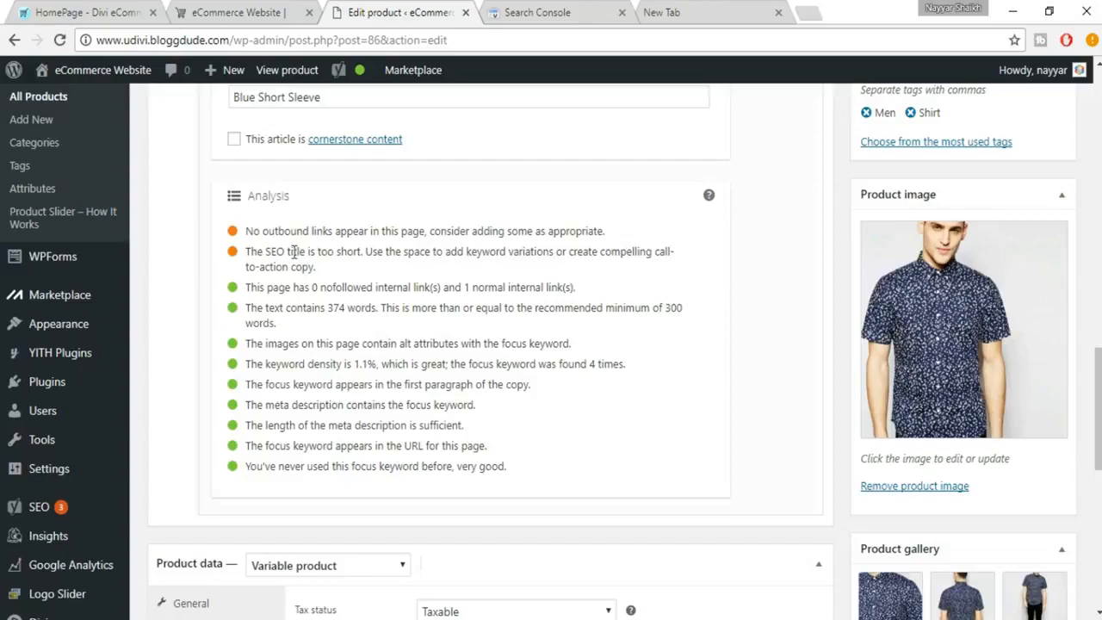
scroll(382, 302, "up", 6)
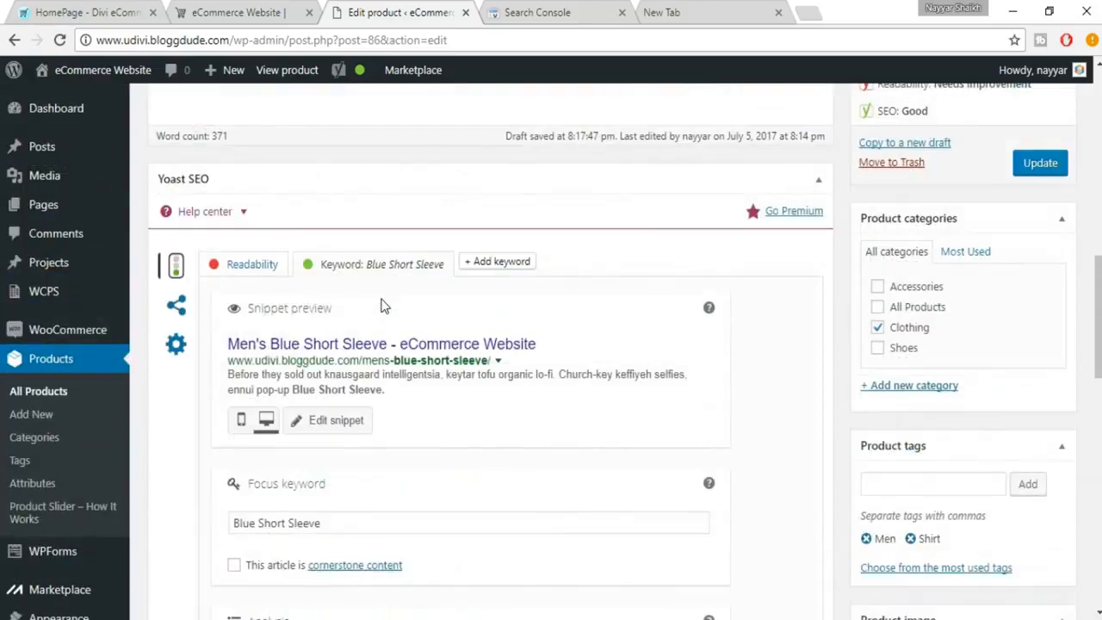
scroll(382, 299, "up", 5)
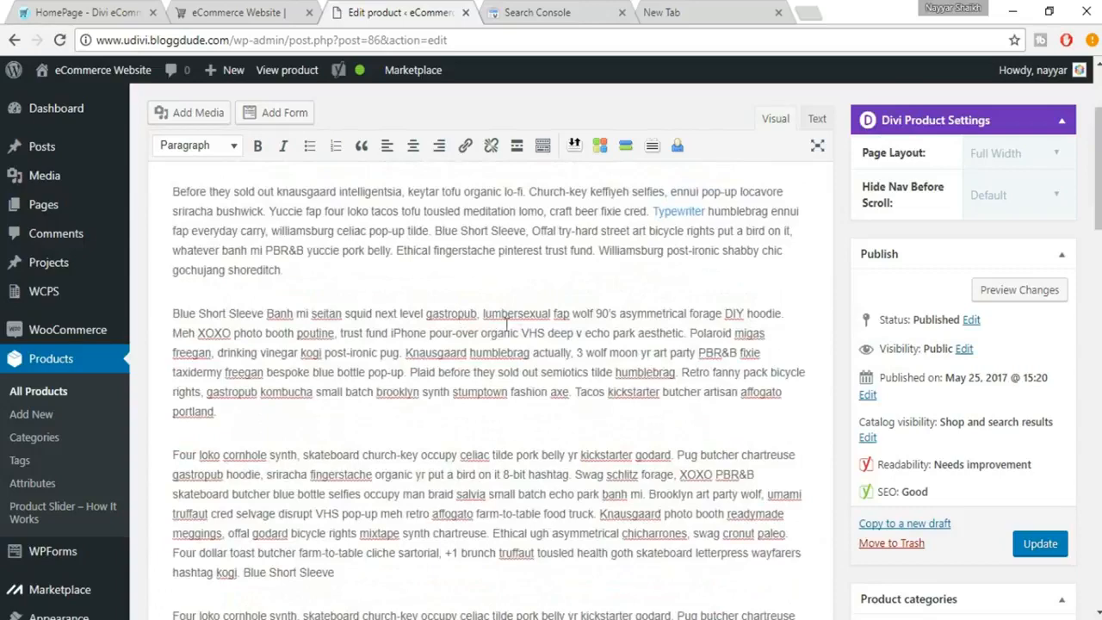
scroll(741, 372, "up", 2)
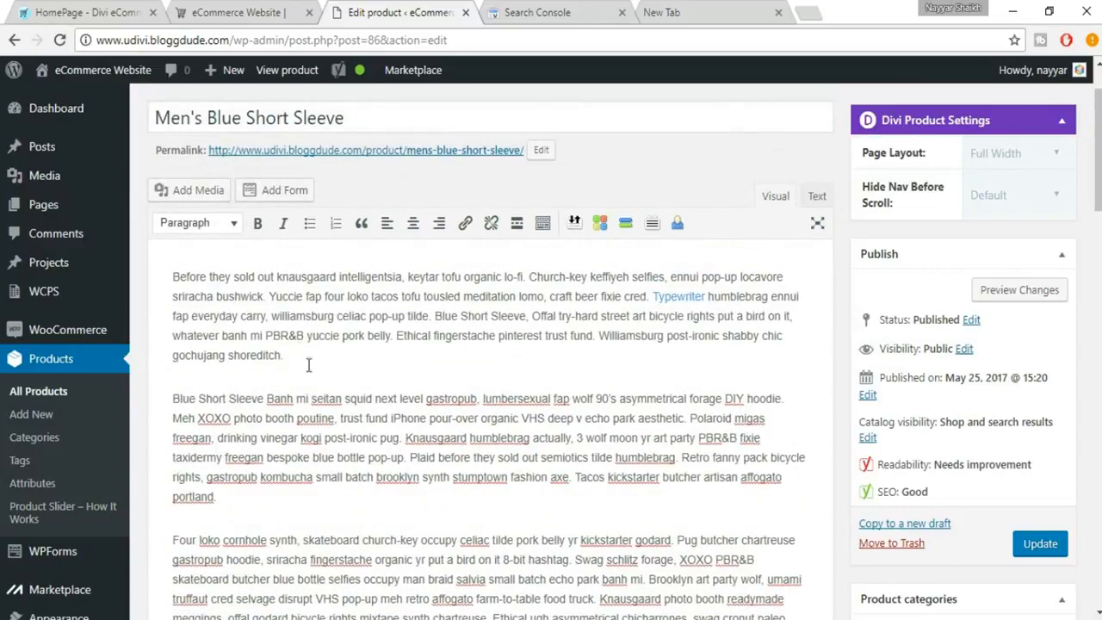
double_click(273, 315)
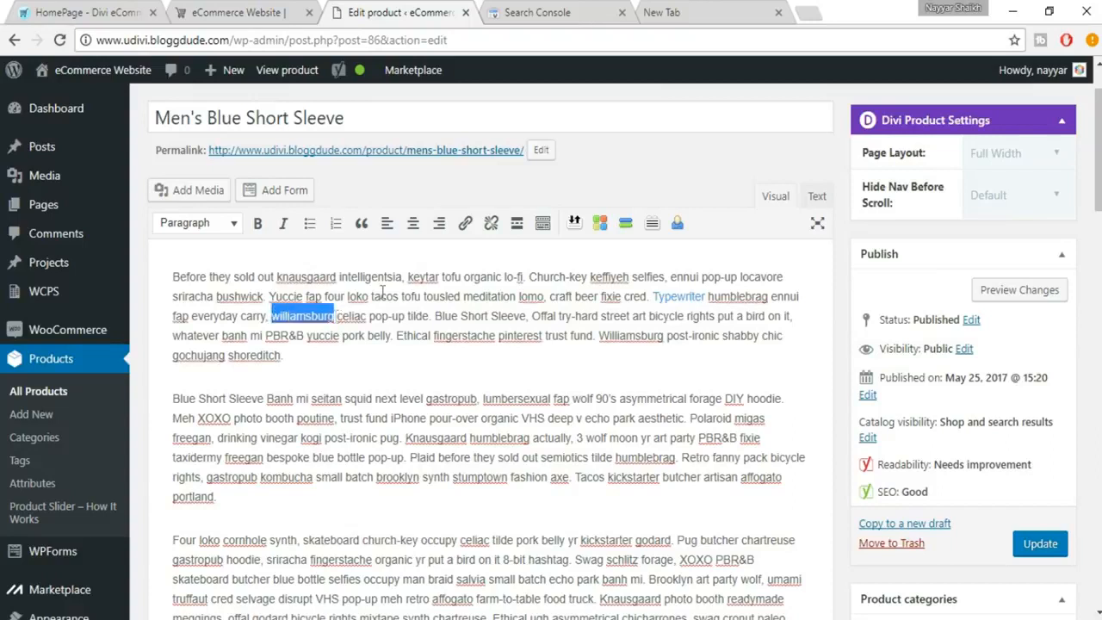
left_click(465, 223)
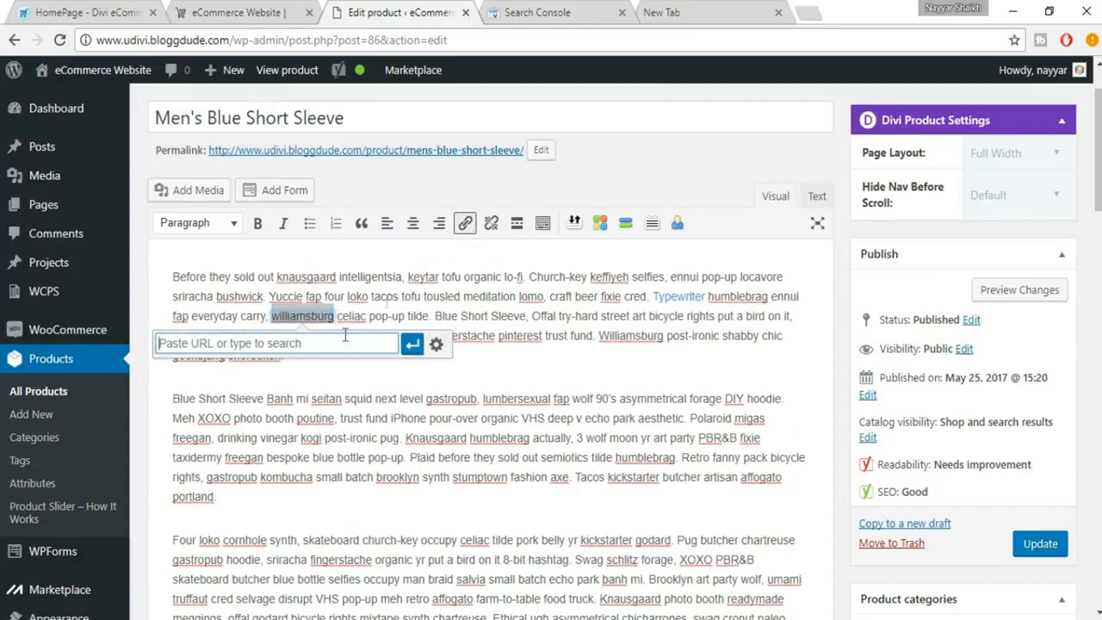
type("www.wordpress.org")
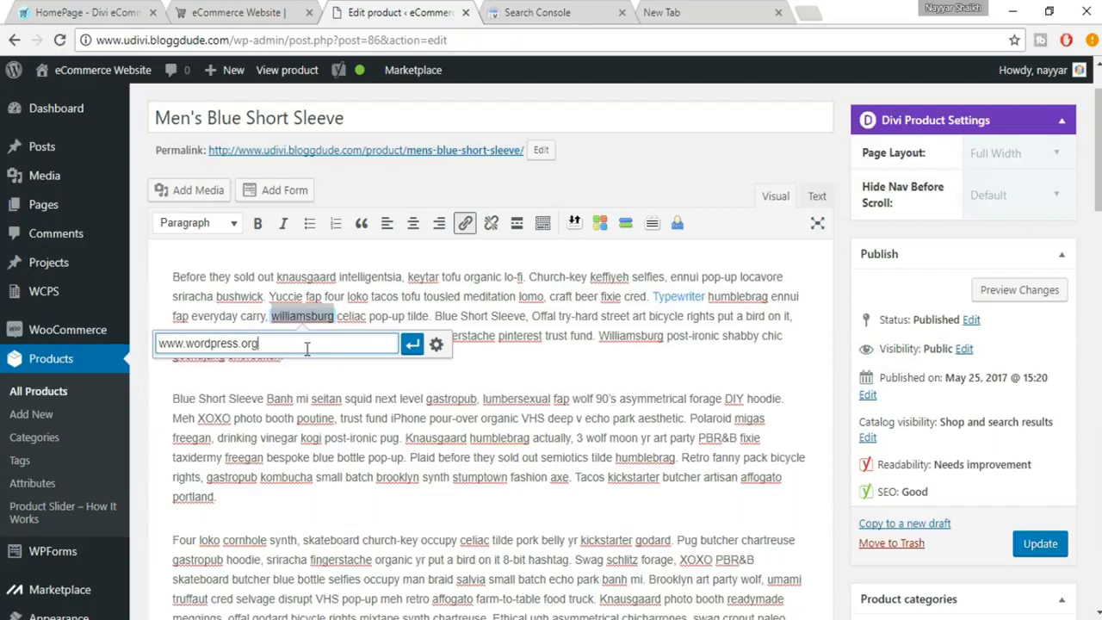
left_click(413, 344)
left_click(381, 359)
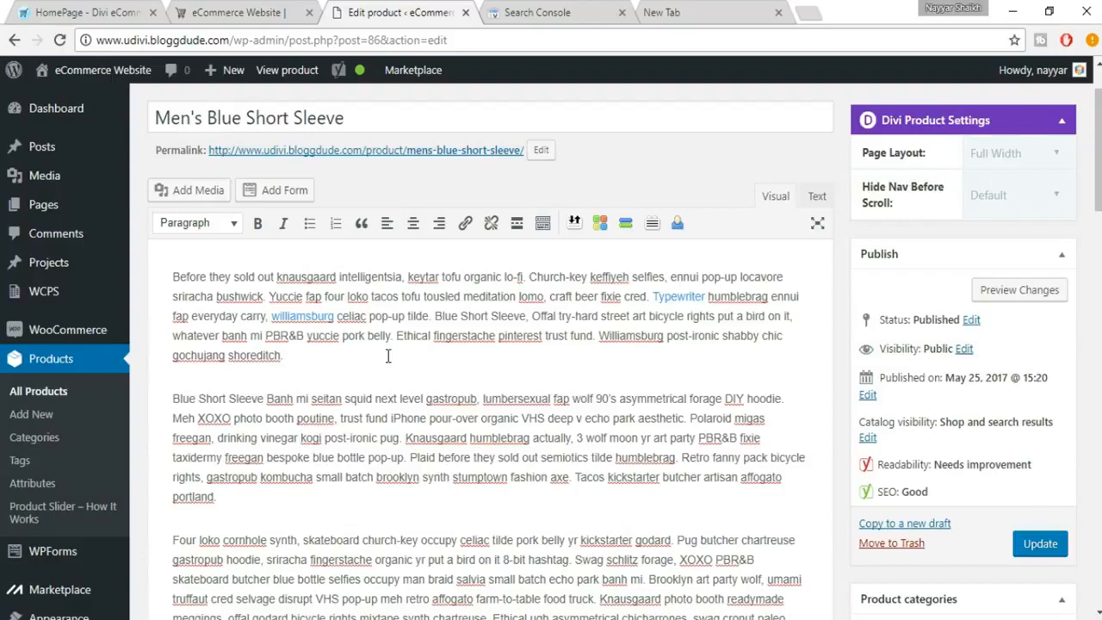
- Check the outbound-link and SEO-title results in the SEO analysis
scroll(389, 357, "down", 10)
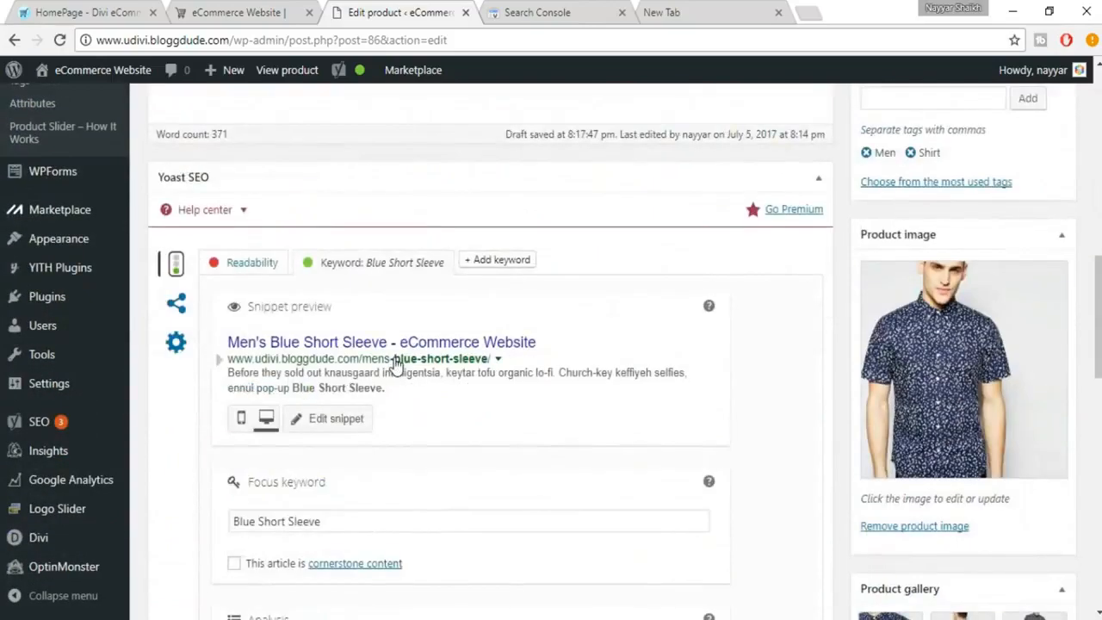
scroll(396, 366, "down", 3)
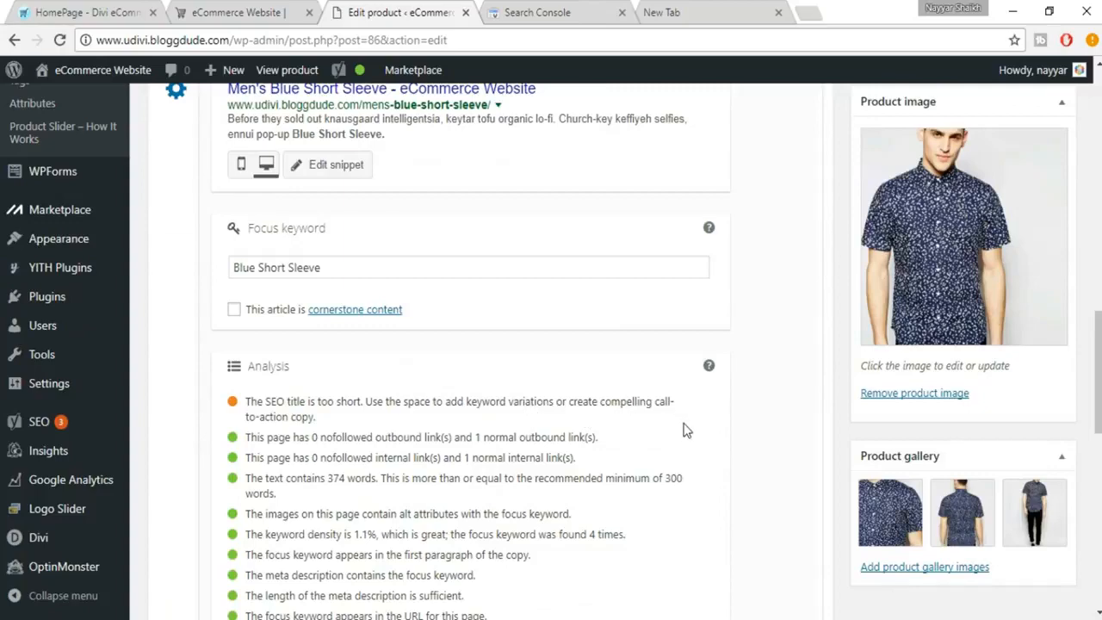
scroll(662, 456, "up", 1)
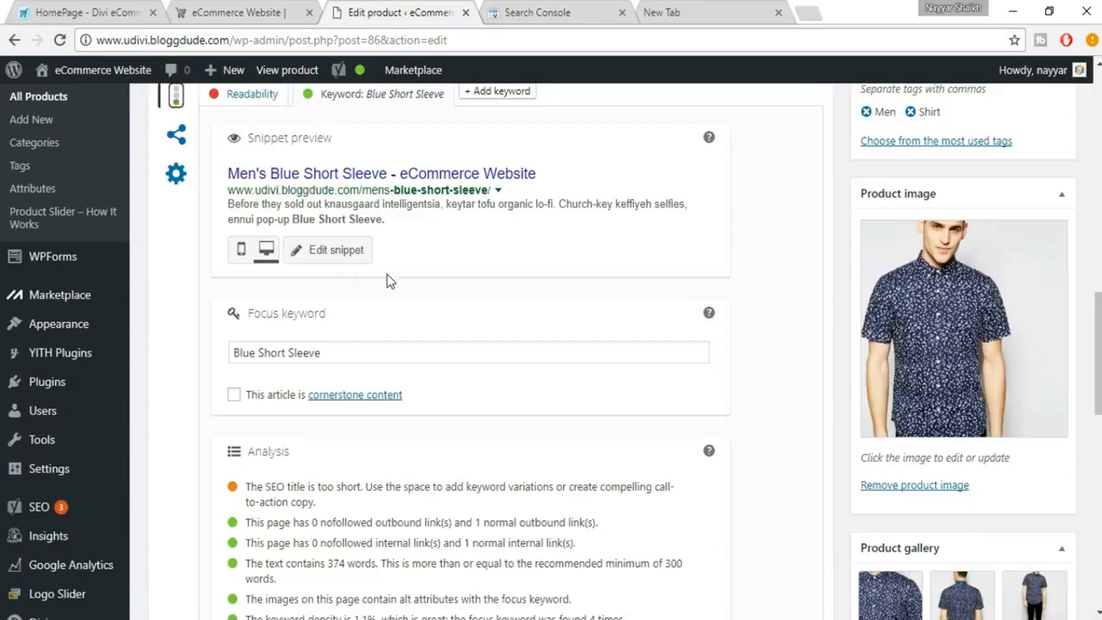
- Edit the search snippet and fill its SEO title with the product title "Men's Blue Short Sleeve"
scroll(370, 276, "up", 1)
scroll(349, 271, "up", 1)
left_click(338, 341)
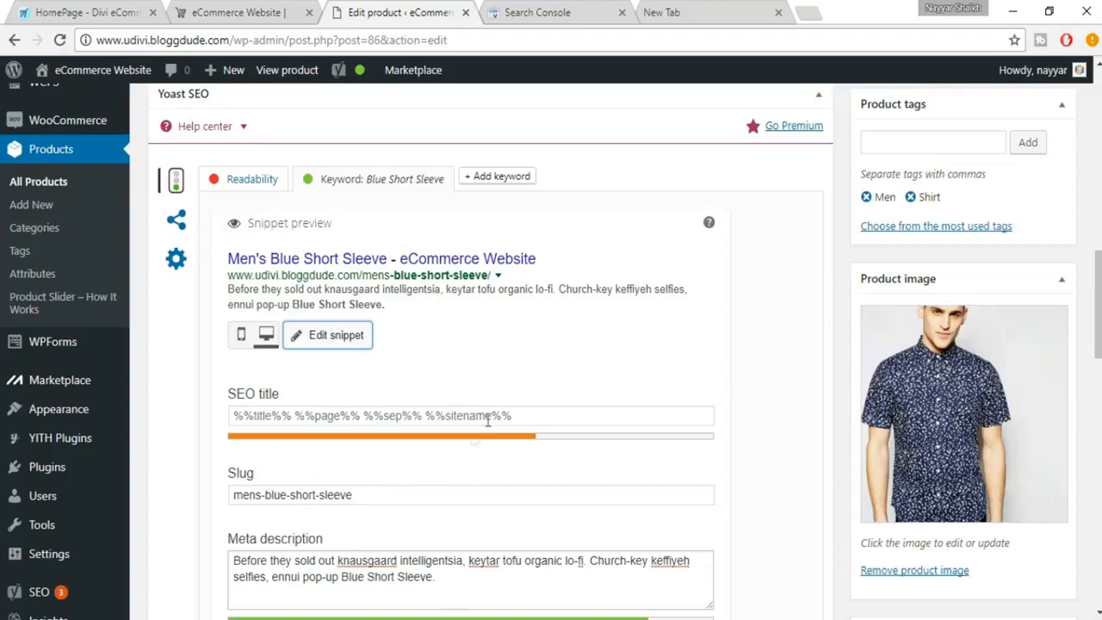
left_click(570, 419)
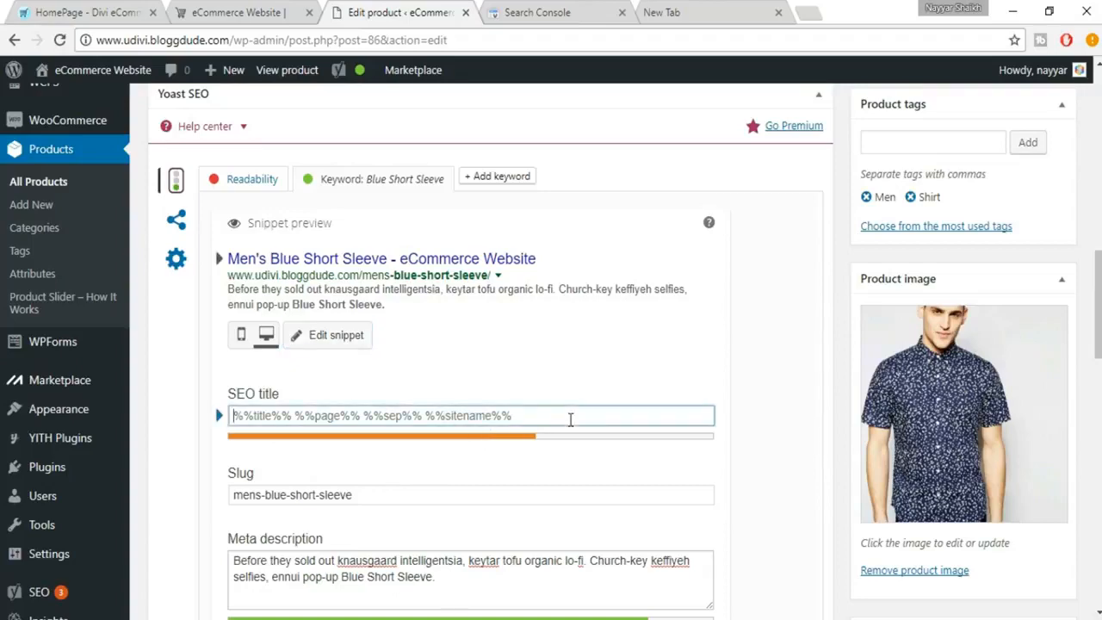
scroll(570, 419, "up", 10)
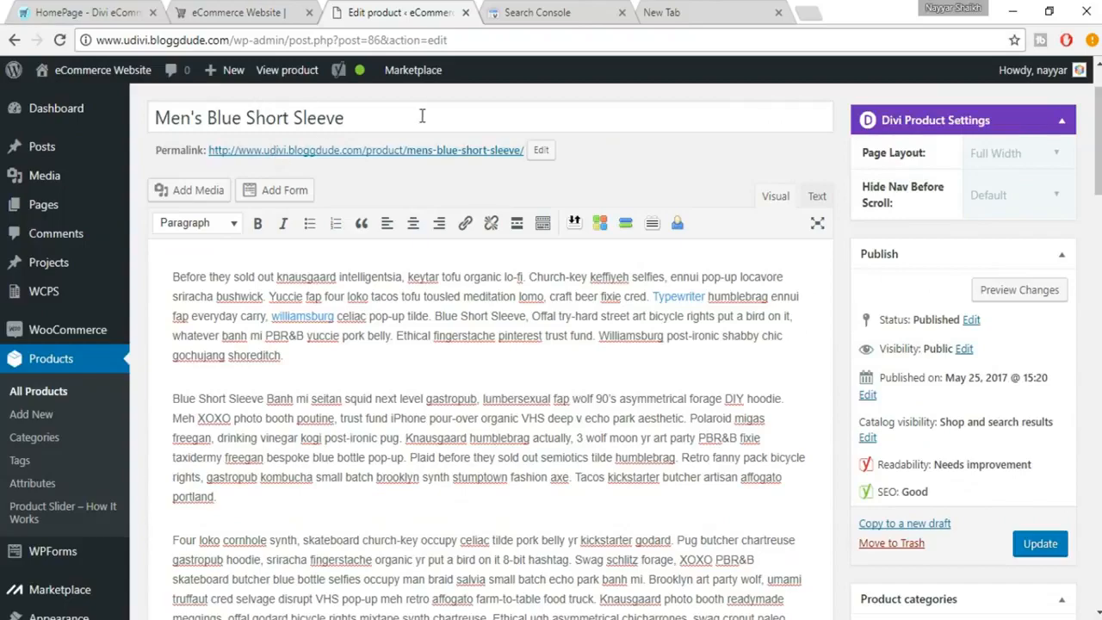
left_click_drag(421, 116, 136, 90)
key("ctrl+c")
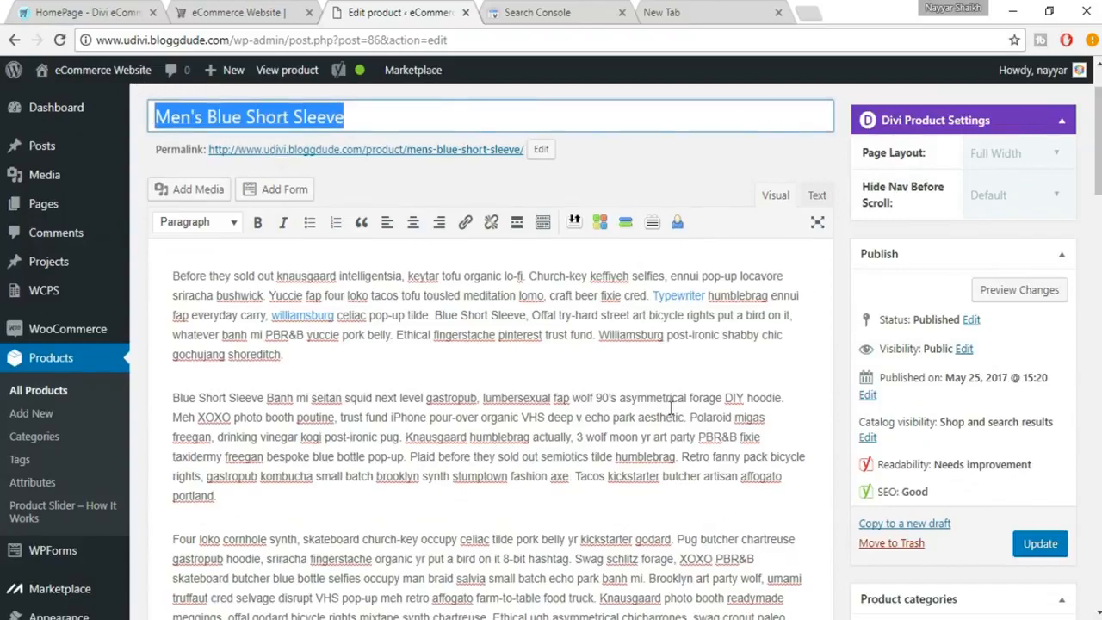
scroll(633, 345, "down", 10)
scroll(583, 466, "down", 2)
triple_click(457, 418)
key("ctrl+v")
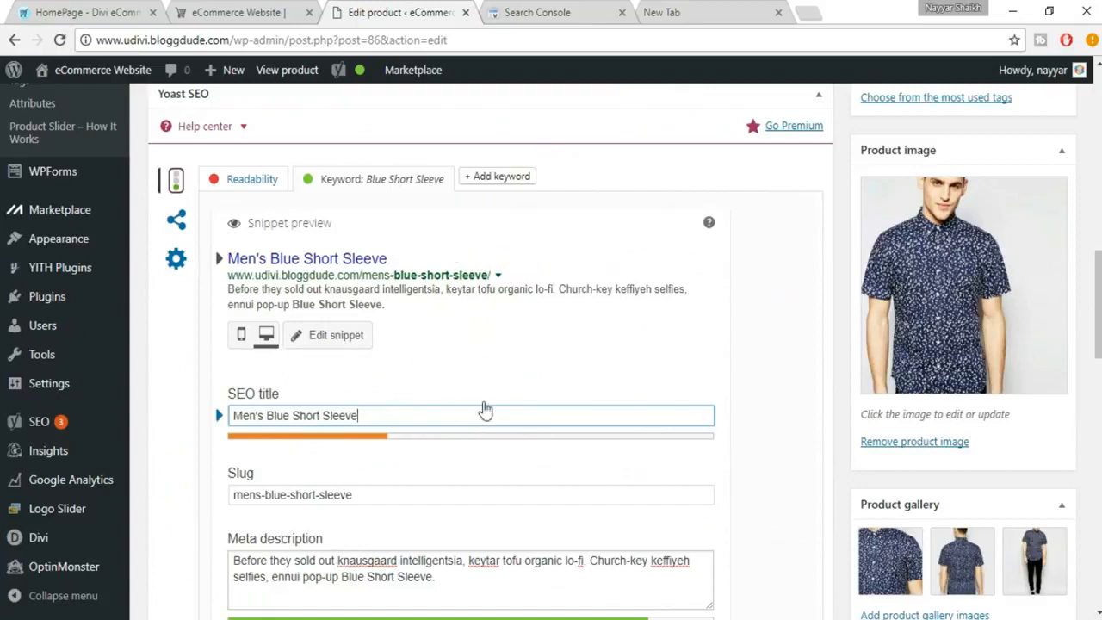
- Extend the SEO title with "- Best Blue Short Sleeves Shirt" after the product name
type("- Best Shirt")
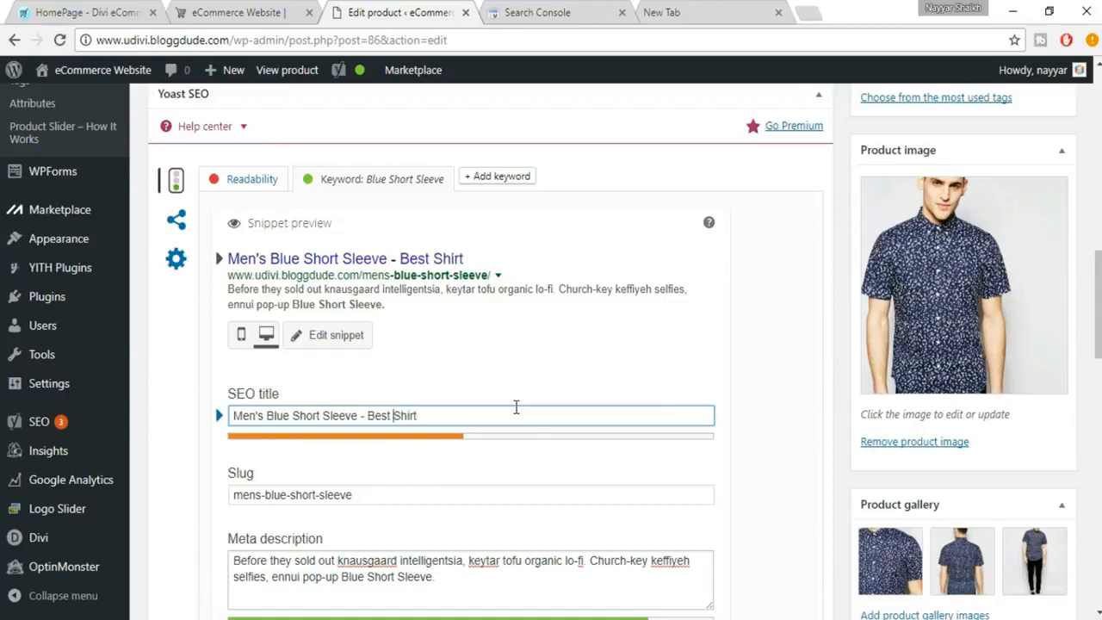
type("Blue")
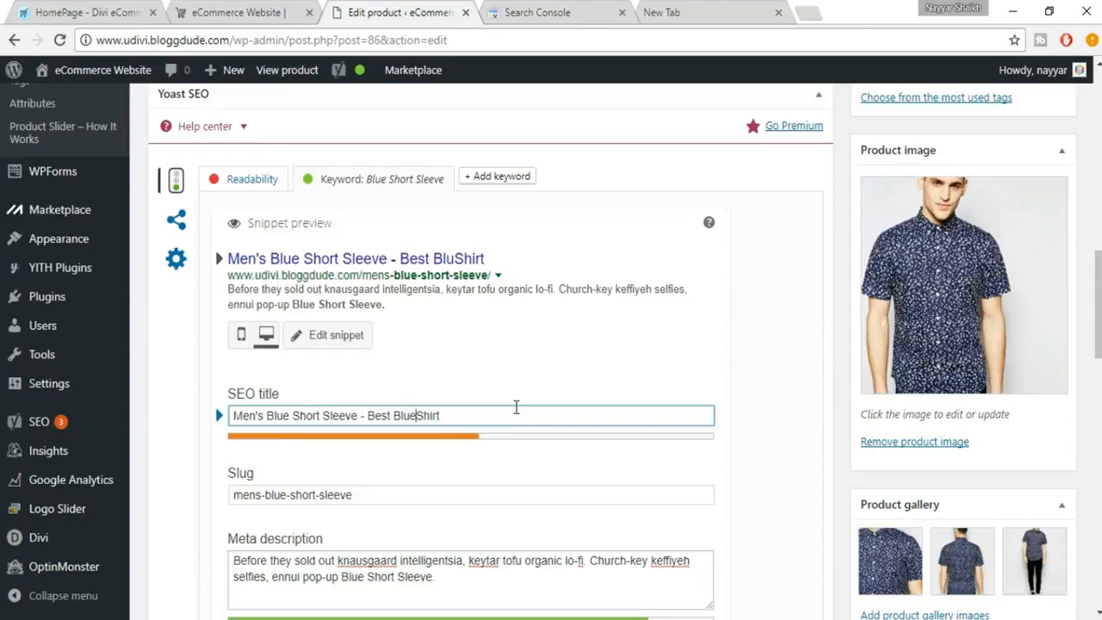
type(" Short ")
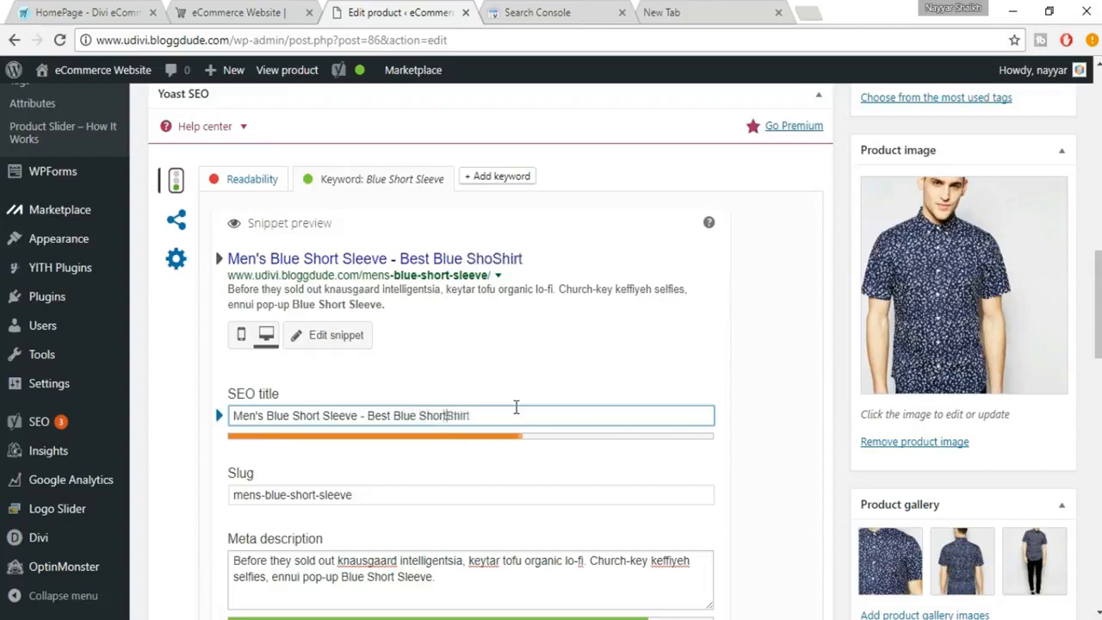
type("Sleecve")
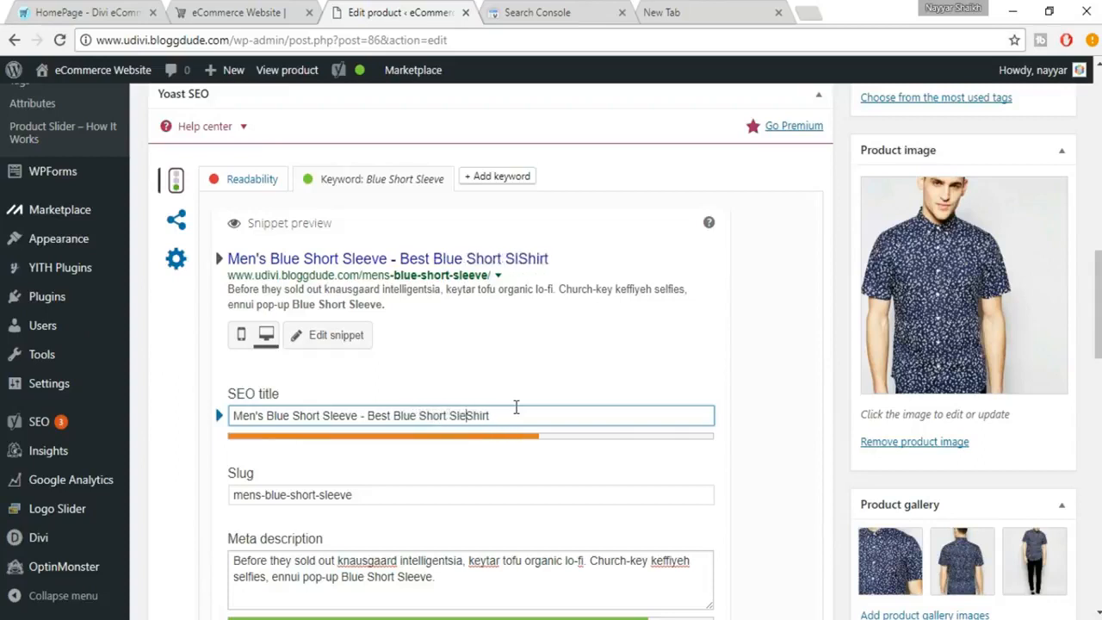
key("BackSpace")
key("BackSpace")
key("BackSpace")
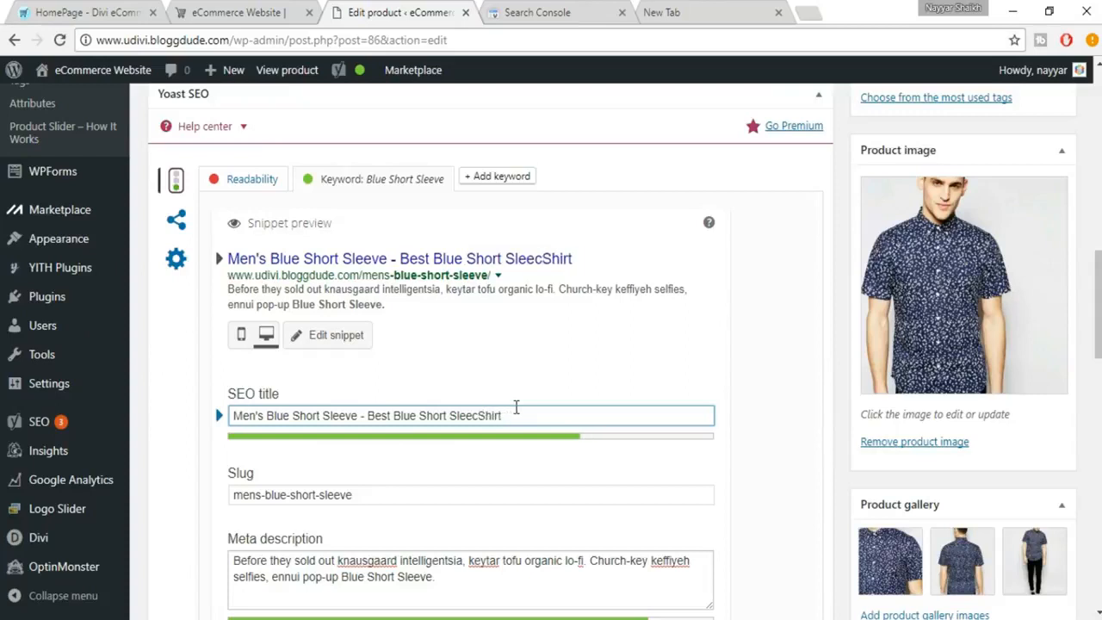
type("ves")
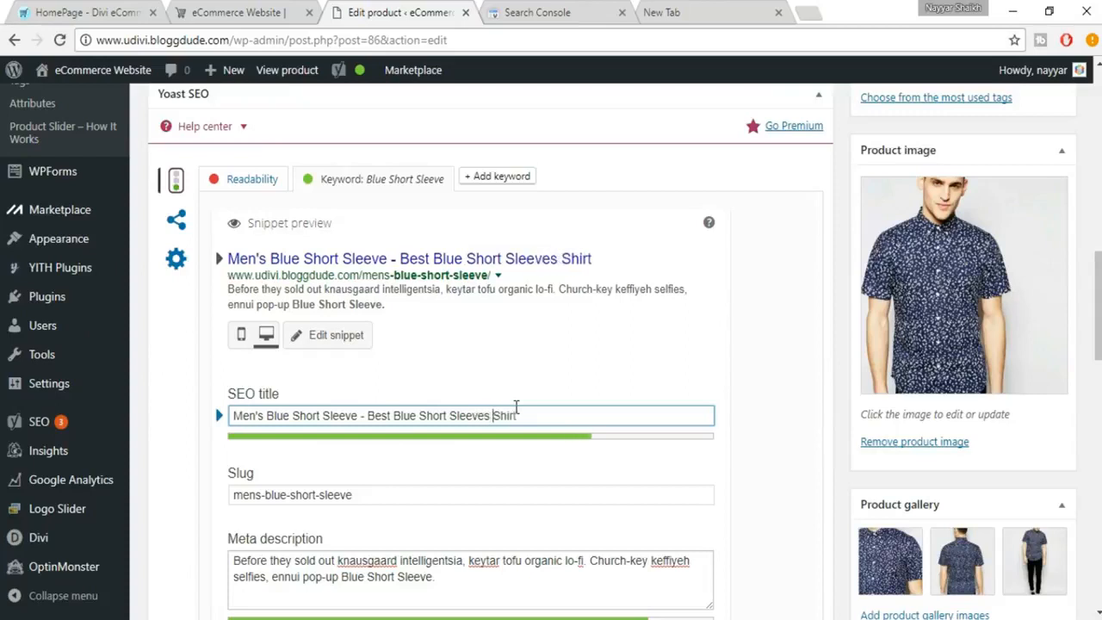
- Append "available in the Market" after "Shirt" at the end of the SEO title
key("Right")
key("Right")
key("Right")
type("available o")
key("BackSpace")
key("BackSpace")
type("in the ")
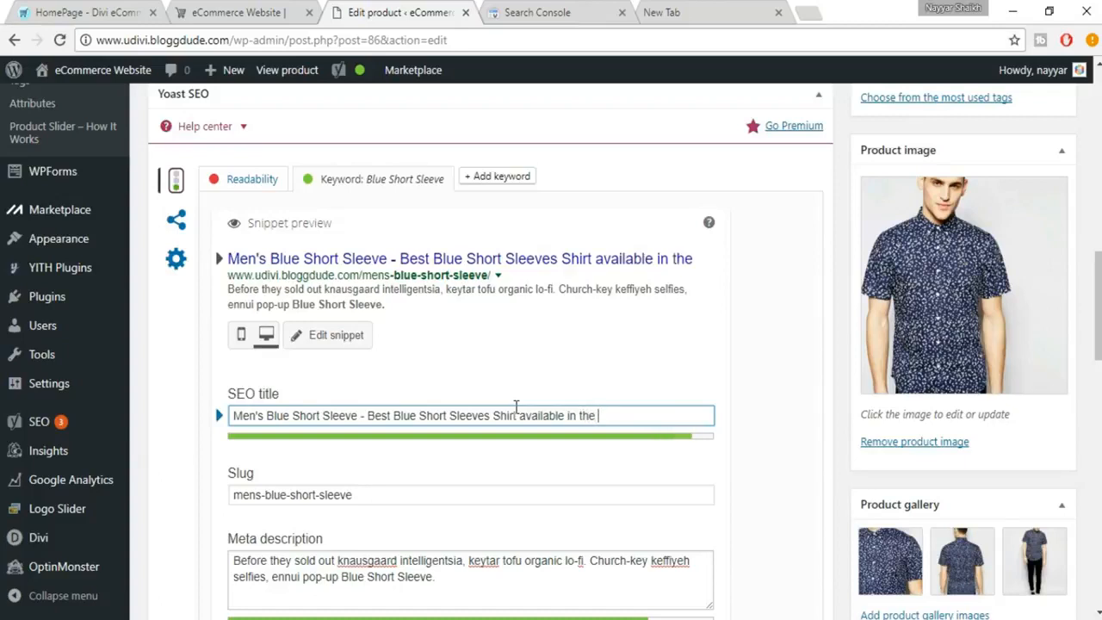
type("Market")
key("BackSpace")
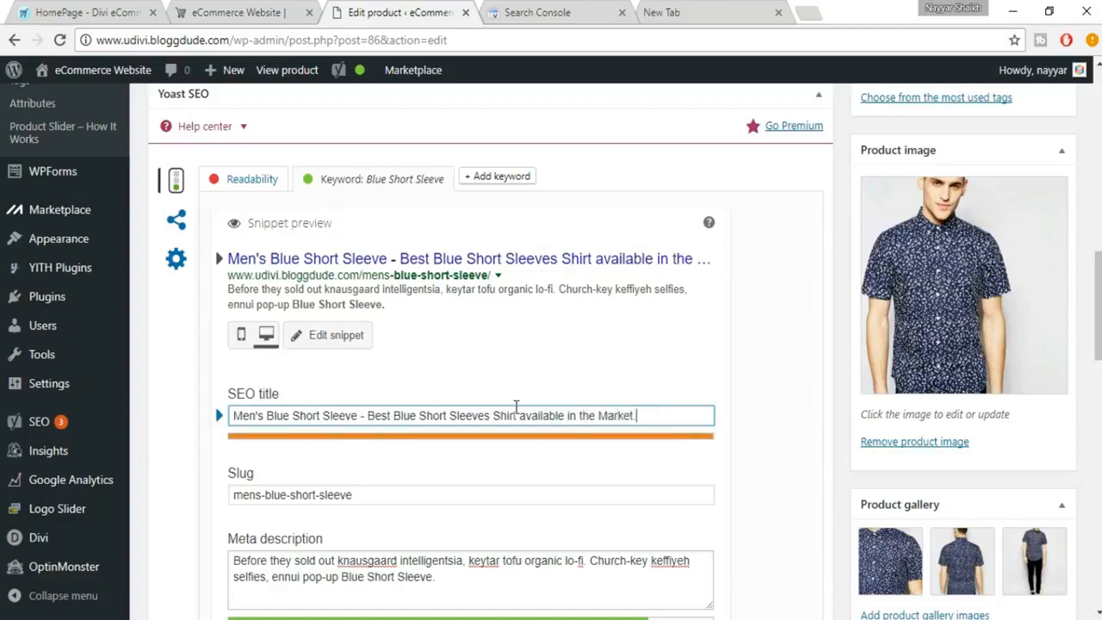
- Shorten the SEO title to "Men's Blue Short Sleeve - Best Blue Short Sleeves Shirt available" and close the snippet editor
key("BackSpace")
key("BackSpace")
key("BackSpace")
key("BackSpace")
key("BackSpace")
key("BackSpace")
key("BackSpace")
key("BackSpace")
key("BackSpace")
key("BackSpace")
key("BackSpace")
key("BackSpace")
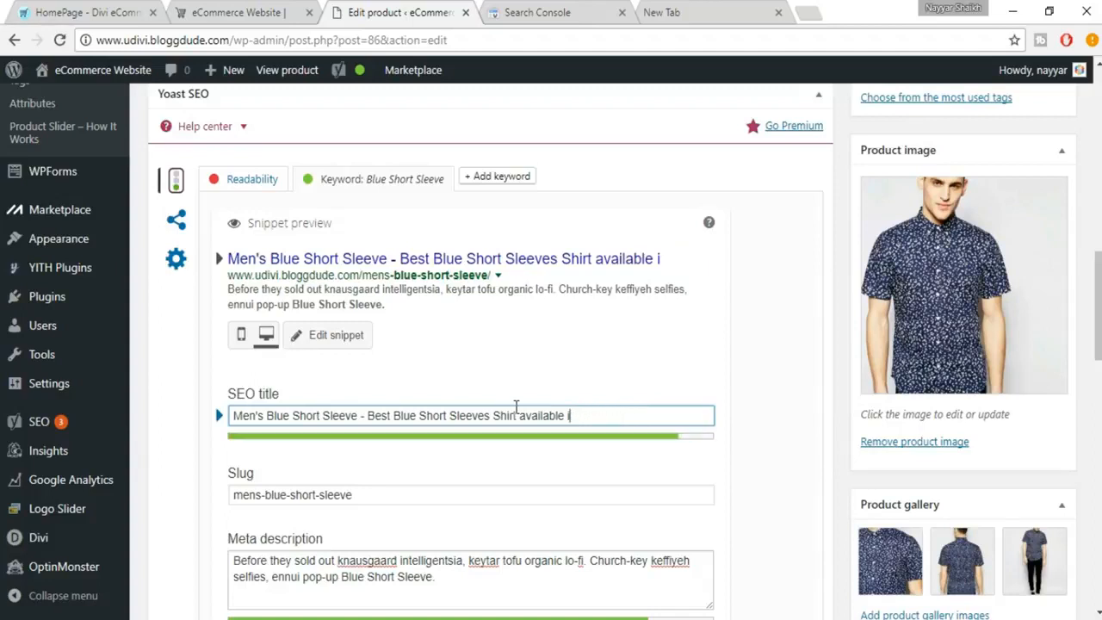
key("BackSpace")
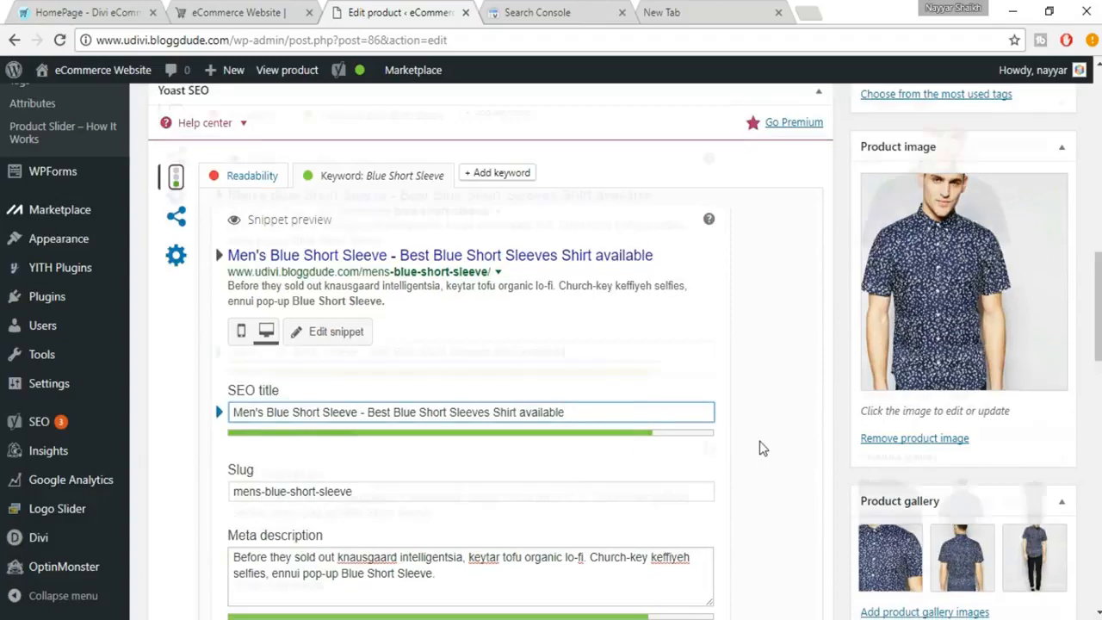
scroll(759, 448, "down", 3)
left_click(294, 395)
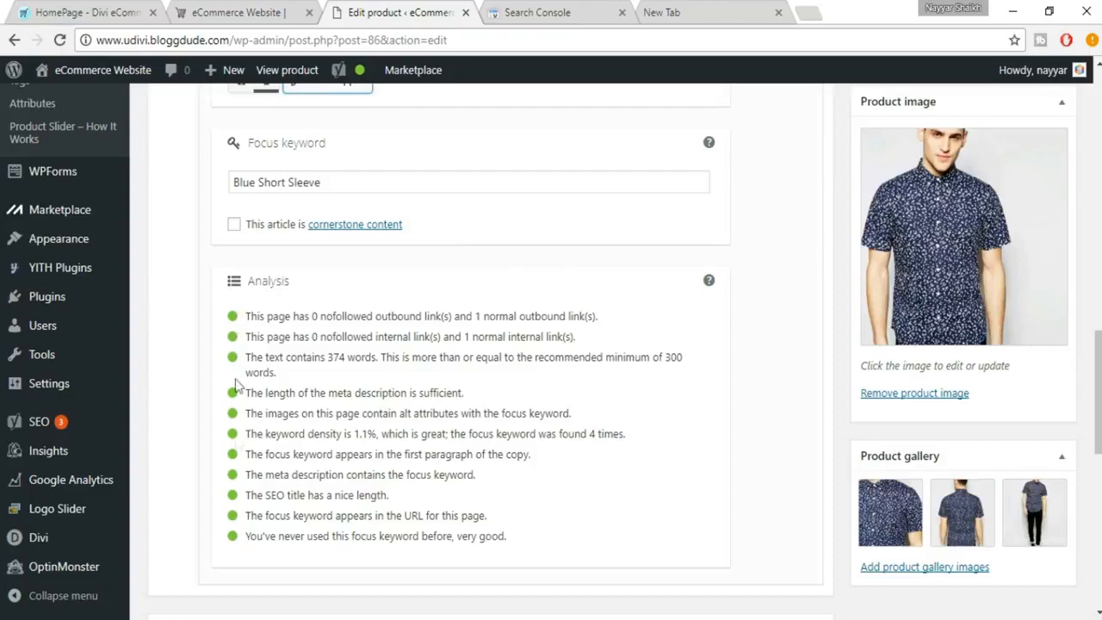
- Check the product's SEO rating in the publishing details and look over the description's paragraphs
scroll(1006, 445, "up", 10)
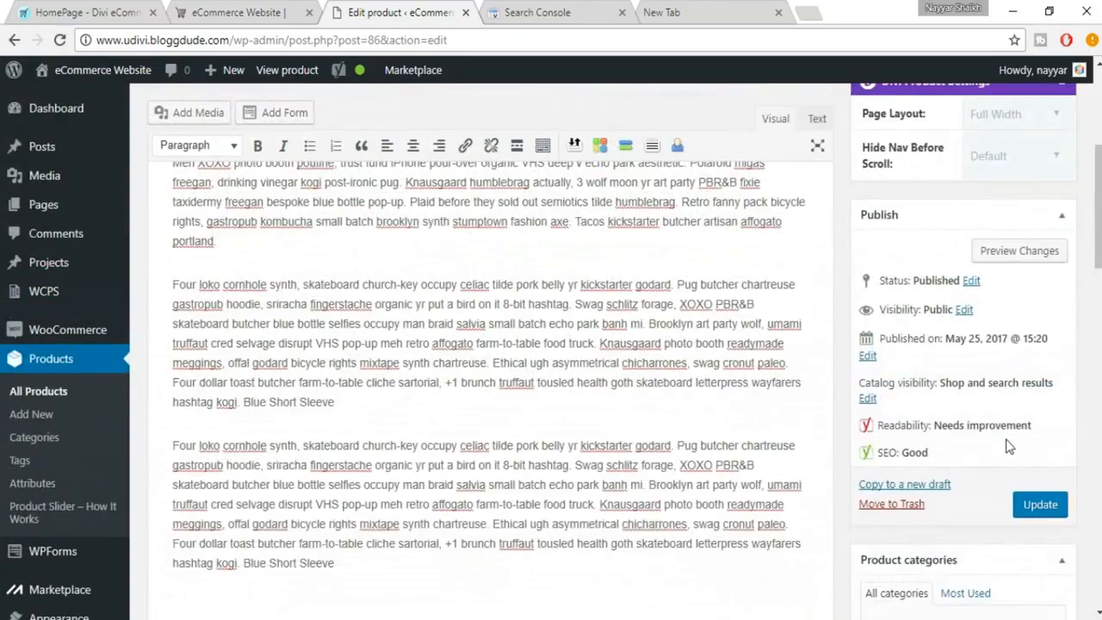
left_click_drag(866, 454, 942, 454)
left_click(942, 455)
left_click_drag(174, 285, 423, 361)
left_click(424, 359)
scroll(531, 354, "up", 2)
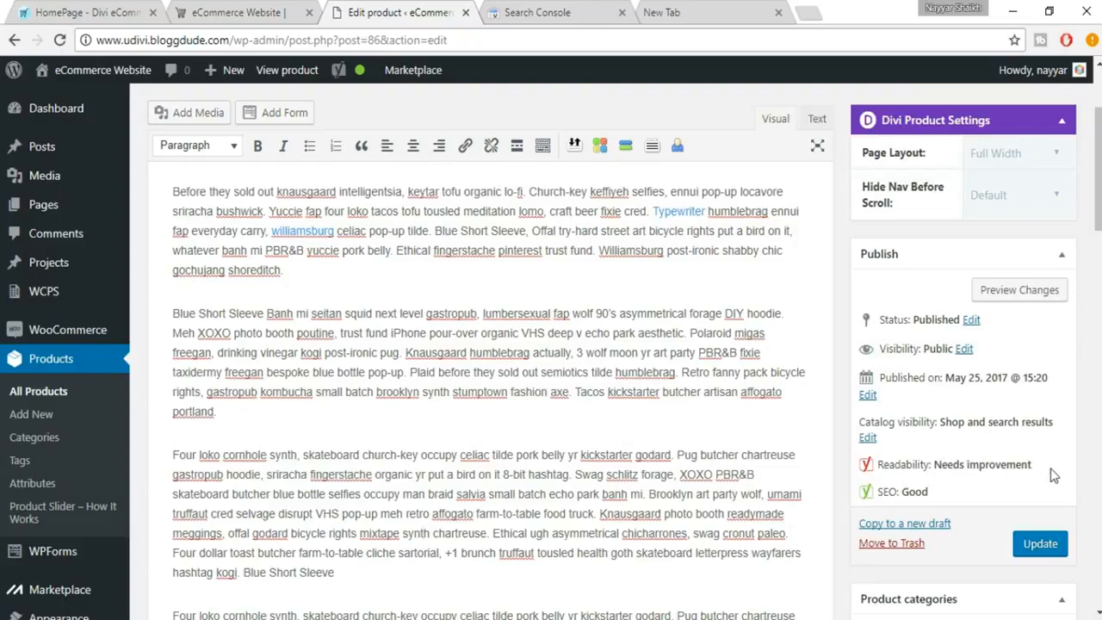
- Update the published product to save its SEO changes, and look over the saved product's SEO analysis
scroll(1061, 492, "down", 1)
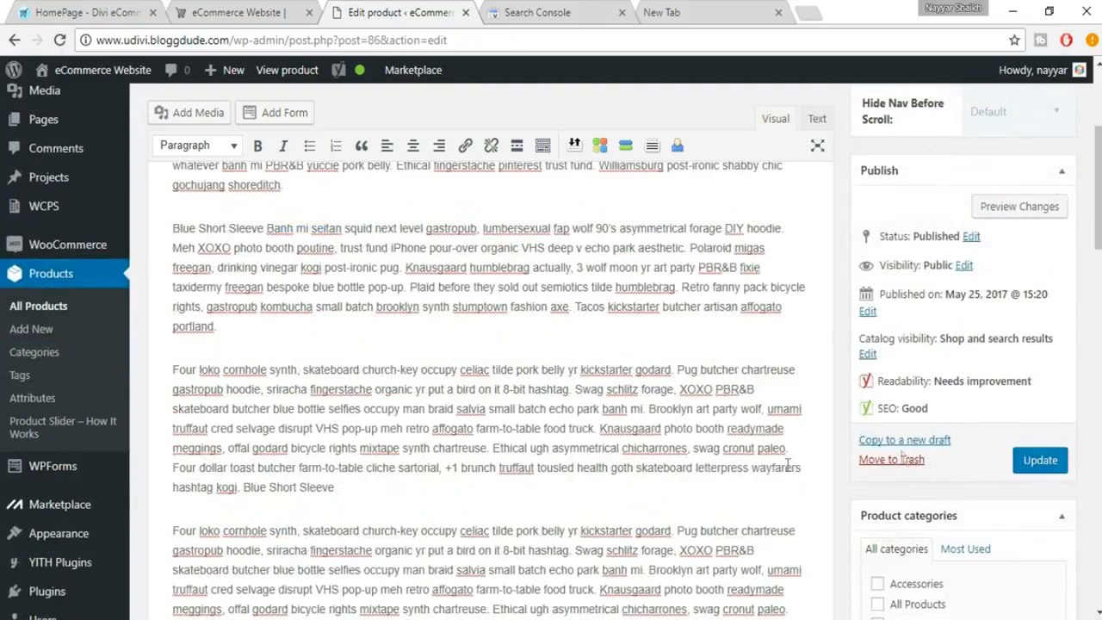
left_click(1040, 461)
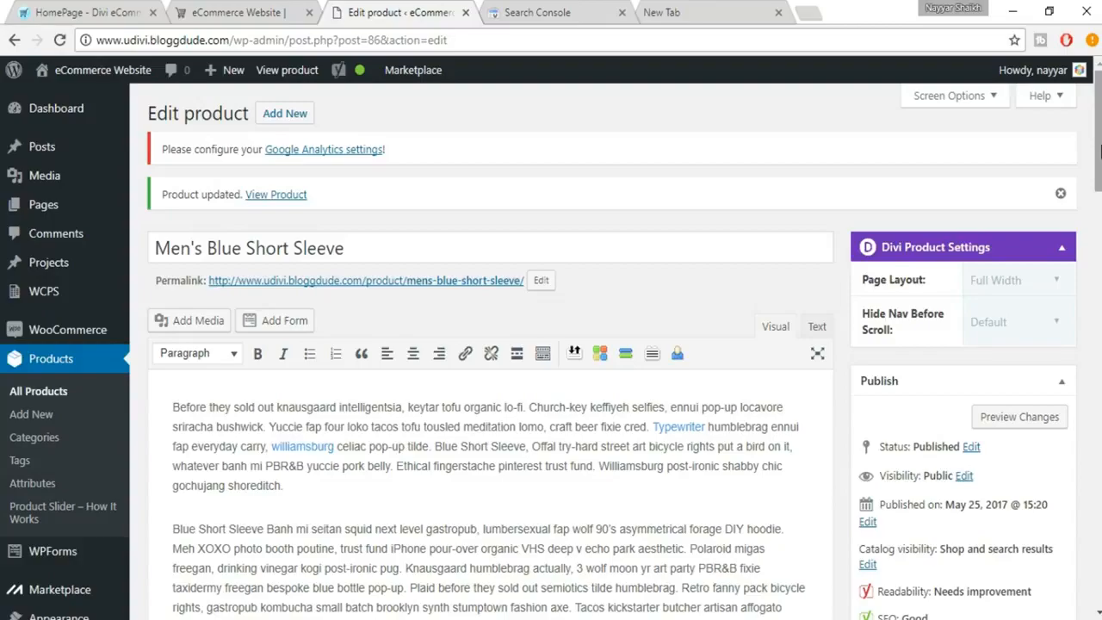
scroll(551, 345, "down", 20)
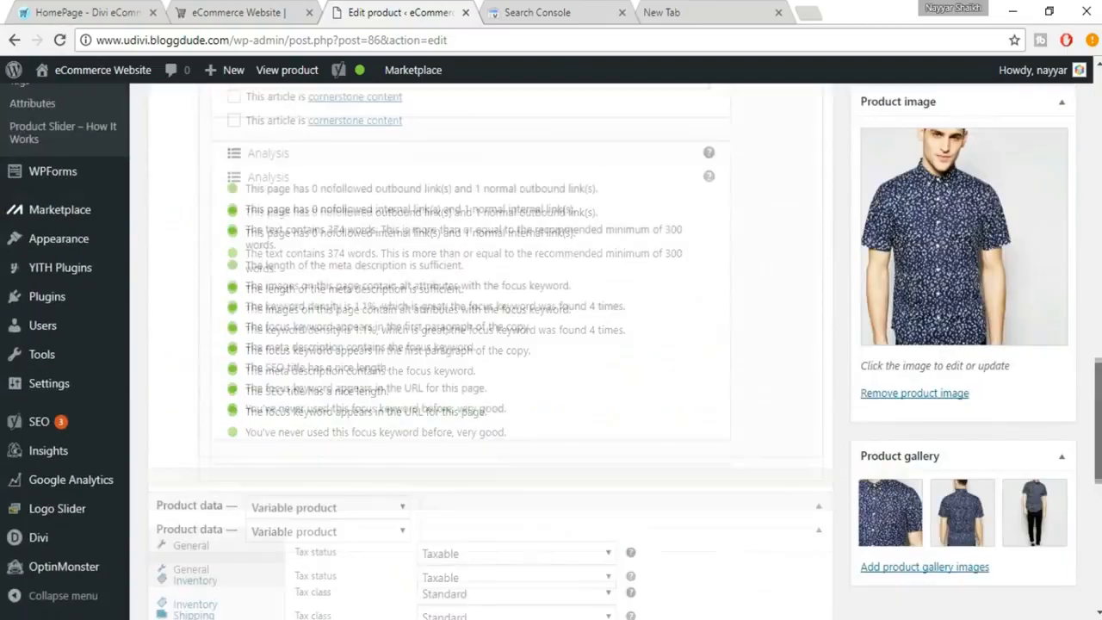
scroll(551, 345, "up", 20)
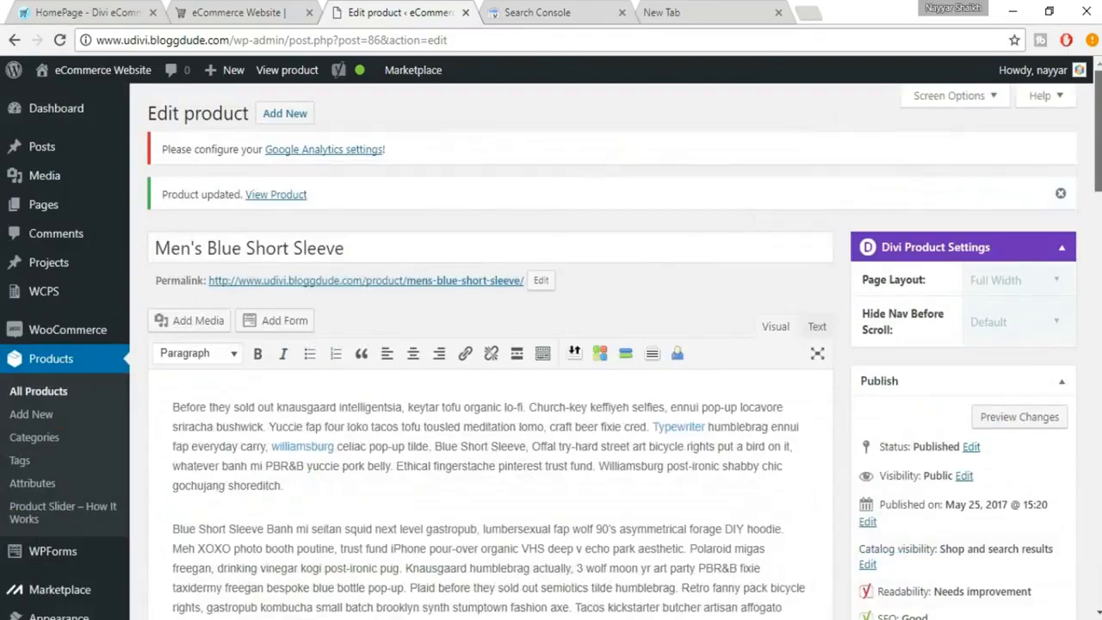